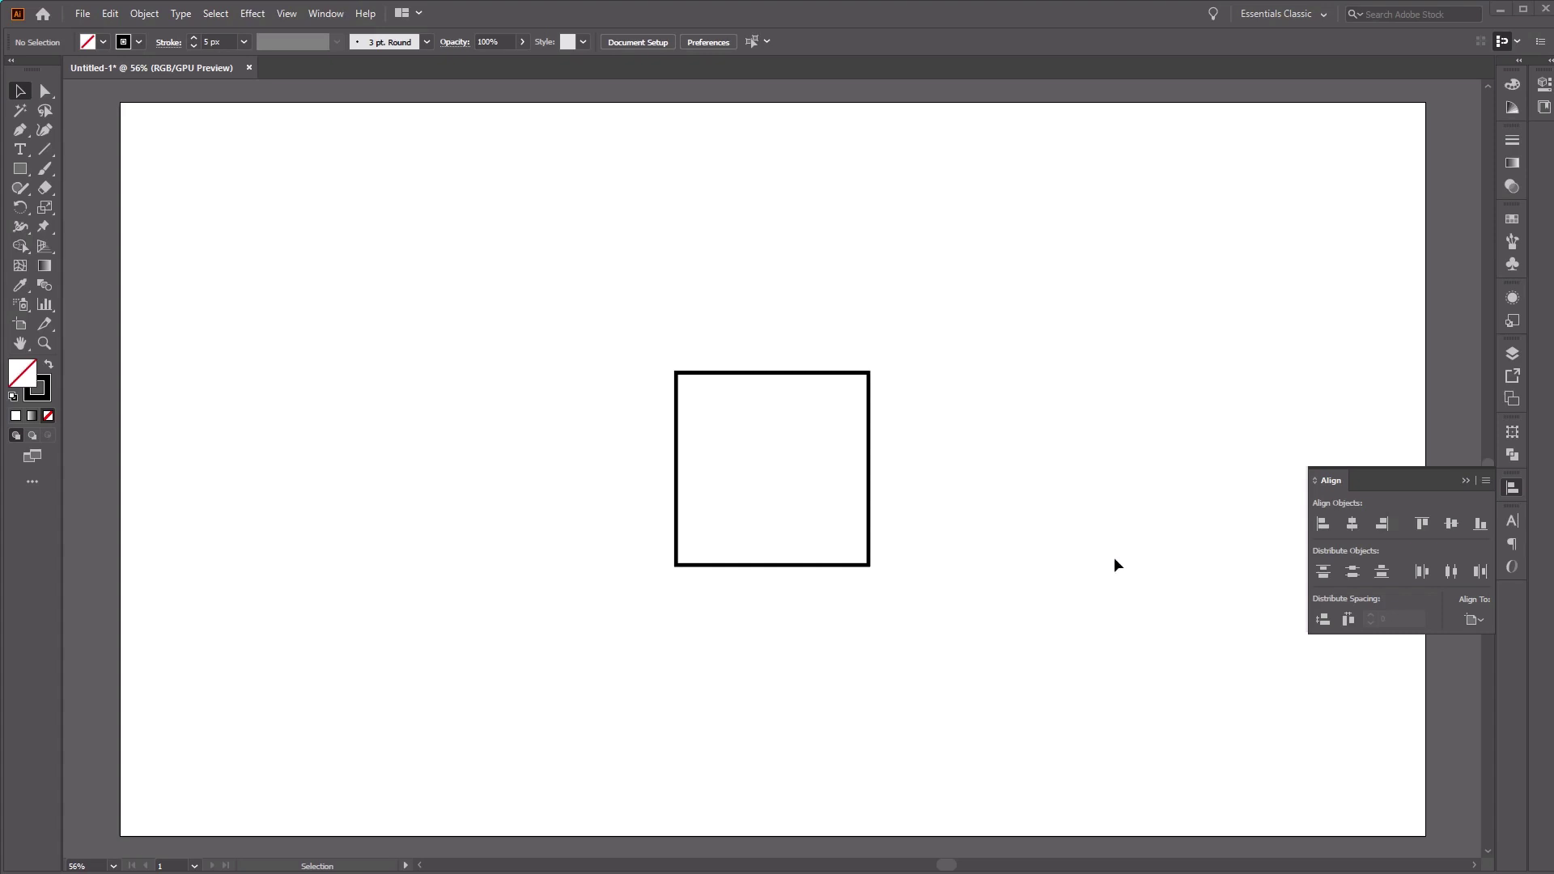
- Scale the square non-uniformly to 86.062% vertical, making it 4 in by 3.4425 in
{"action": "left_click", "coordinate": [23, 170]}
{"action": "left_click", "coordinate": [20, 91]}
{"action": "left_click_drag", "start_coordinate": [467, 280], "coordinate": [989, 638]}
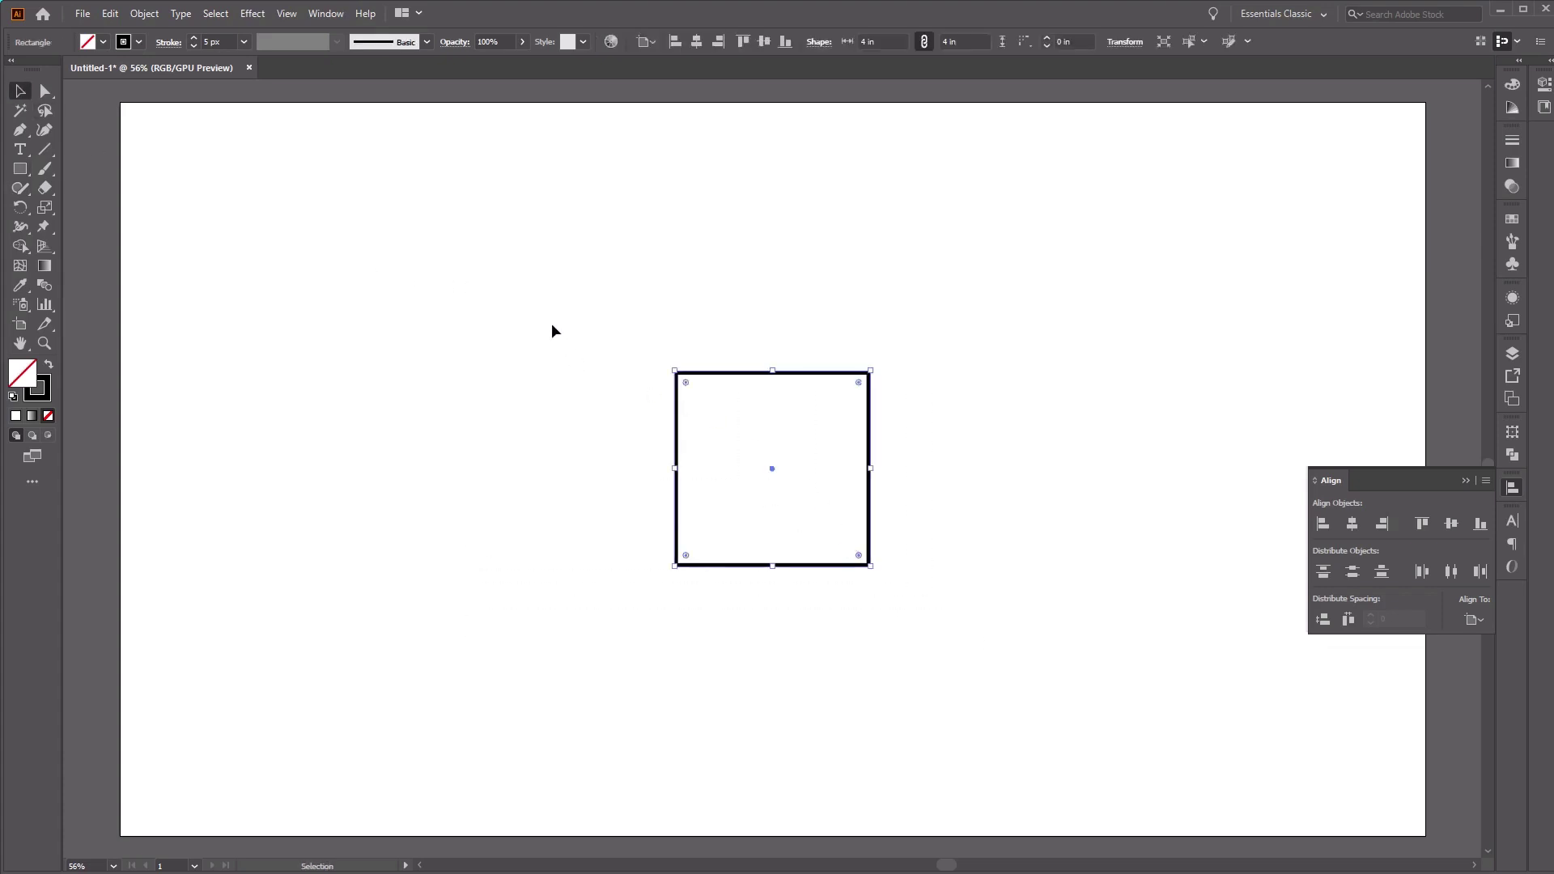
{"action": "key", "text": "s"}
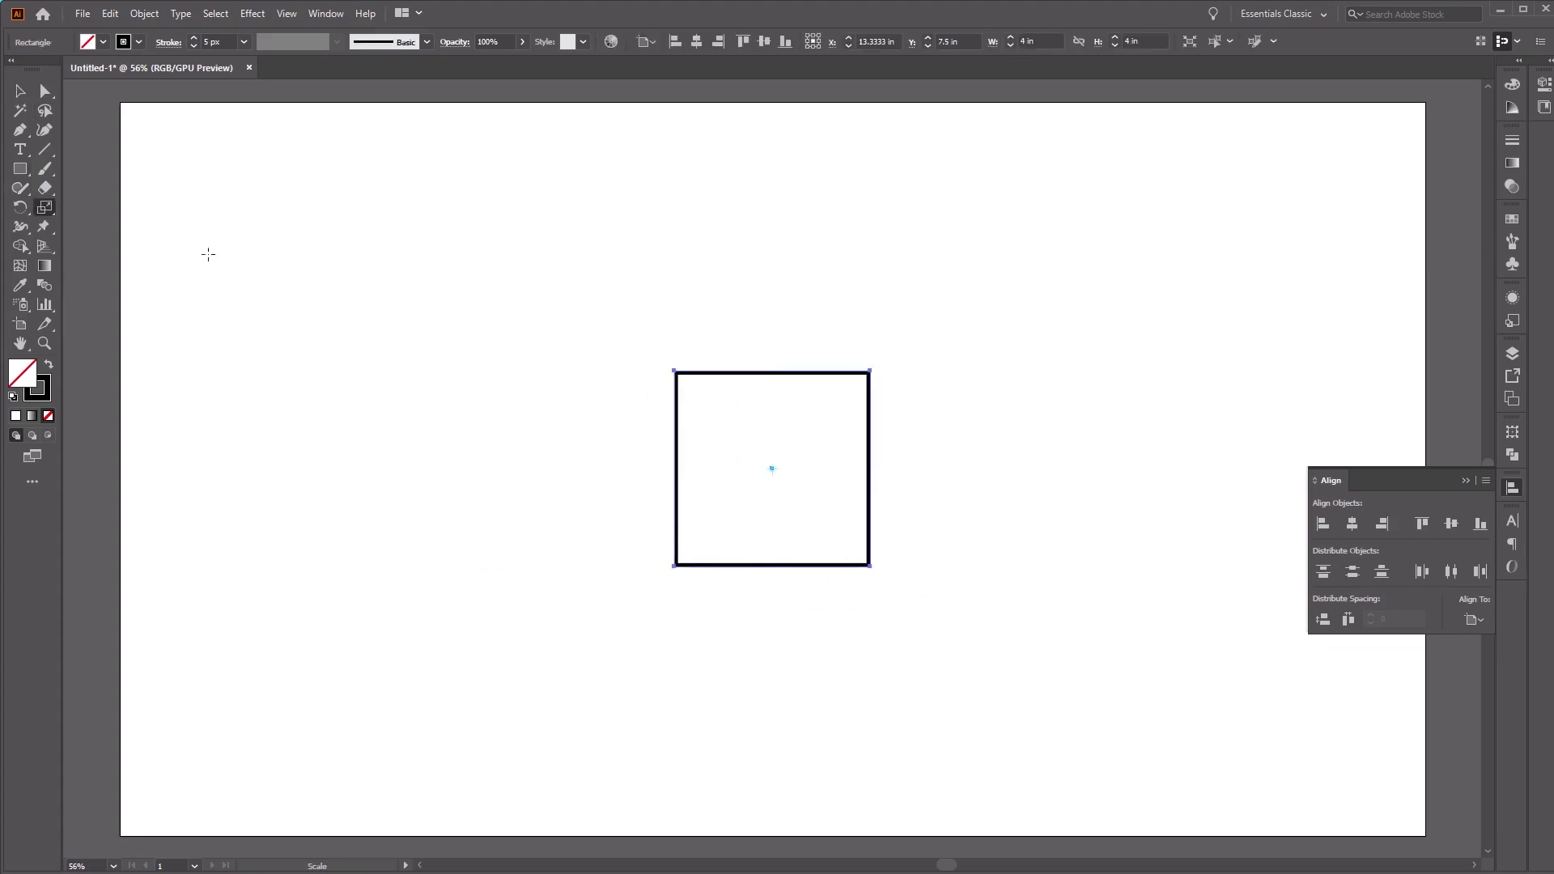
{"action": "double_click", "coordinate": [46, 209]}
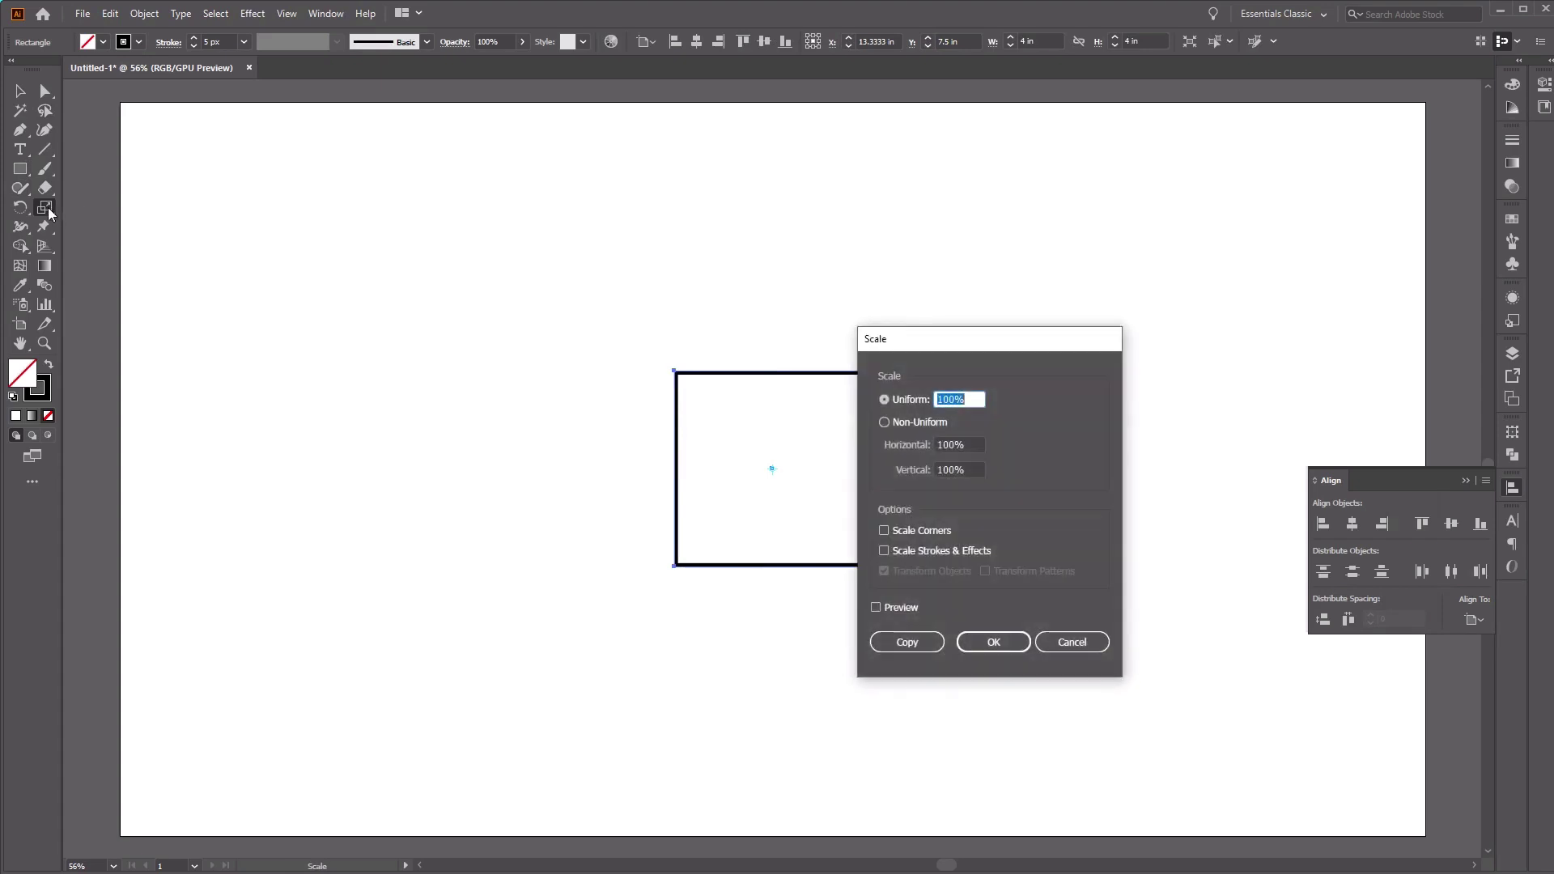
{"action": "left_click", "coordinate": [926, 424]}
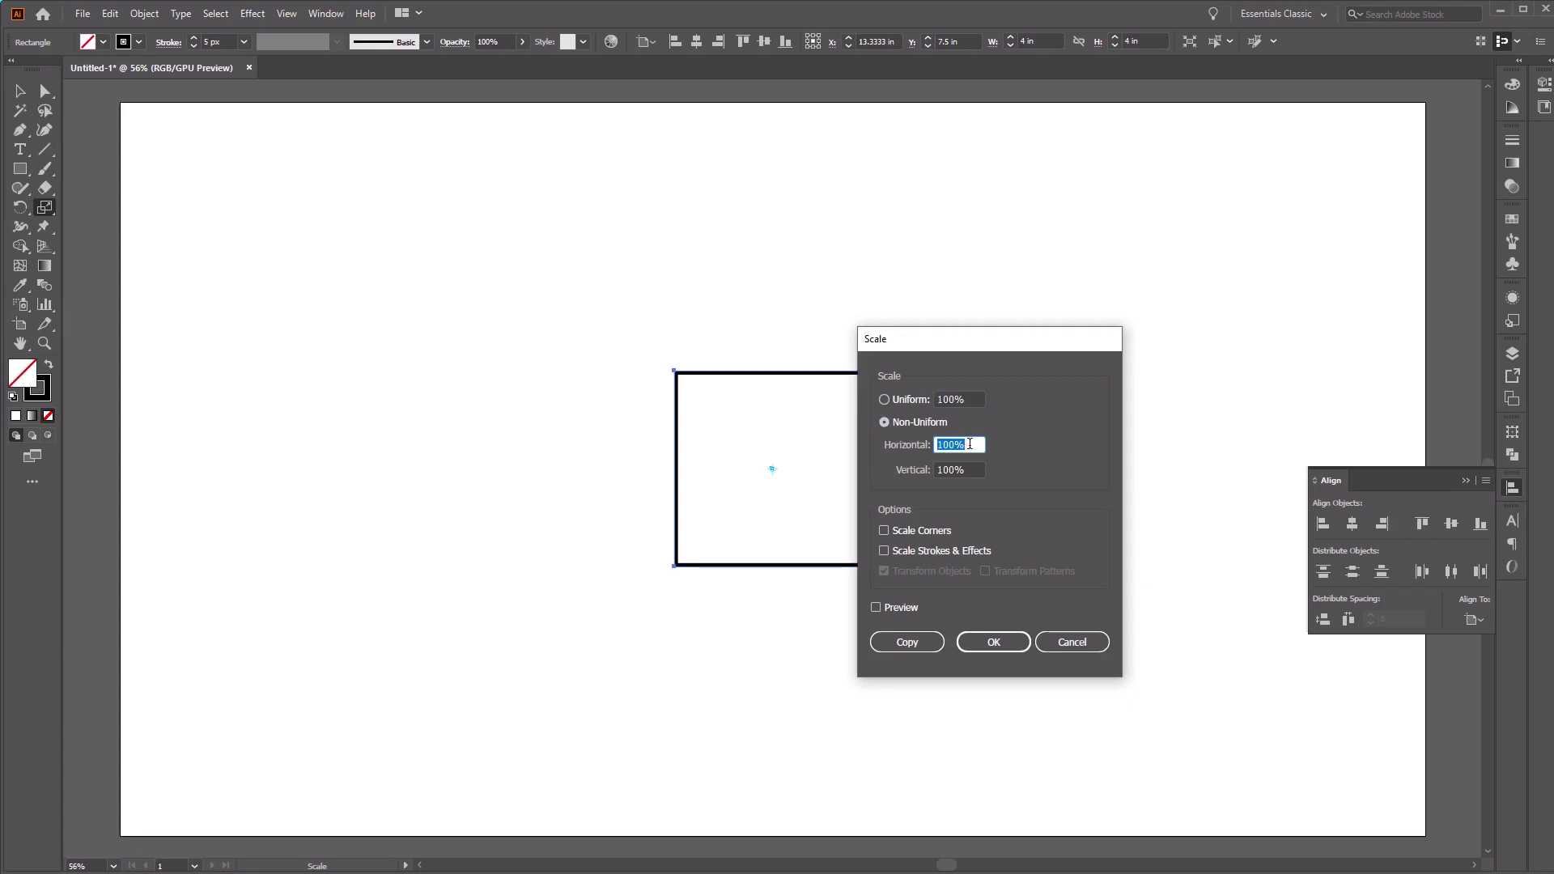
{"action": "left_click", "coordinate": [972, 470]}
{"action": "double_click", "coordinate": [972, 470]}
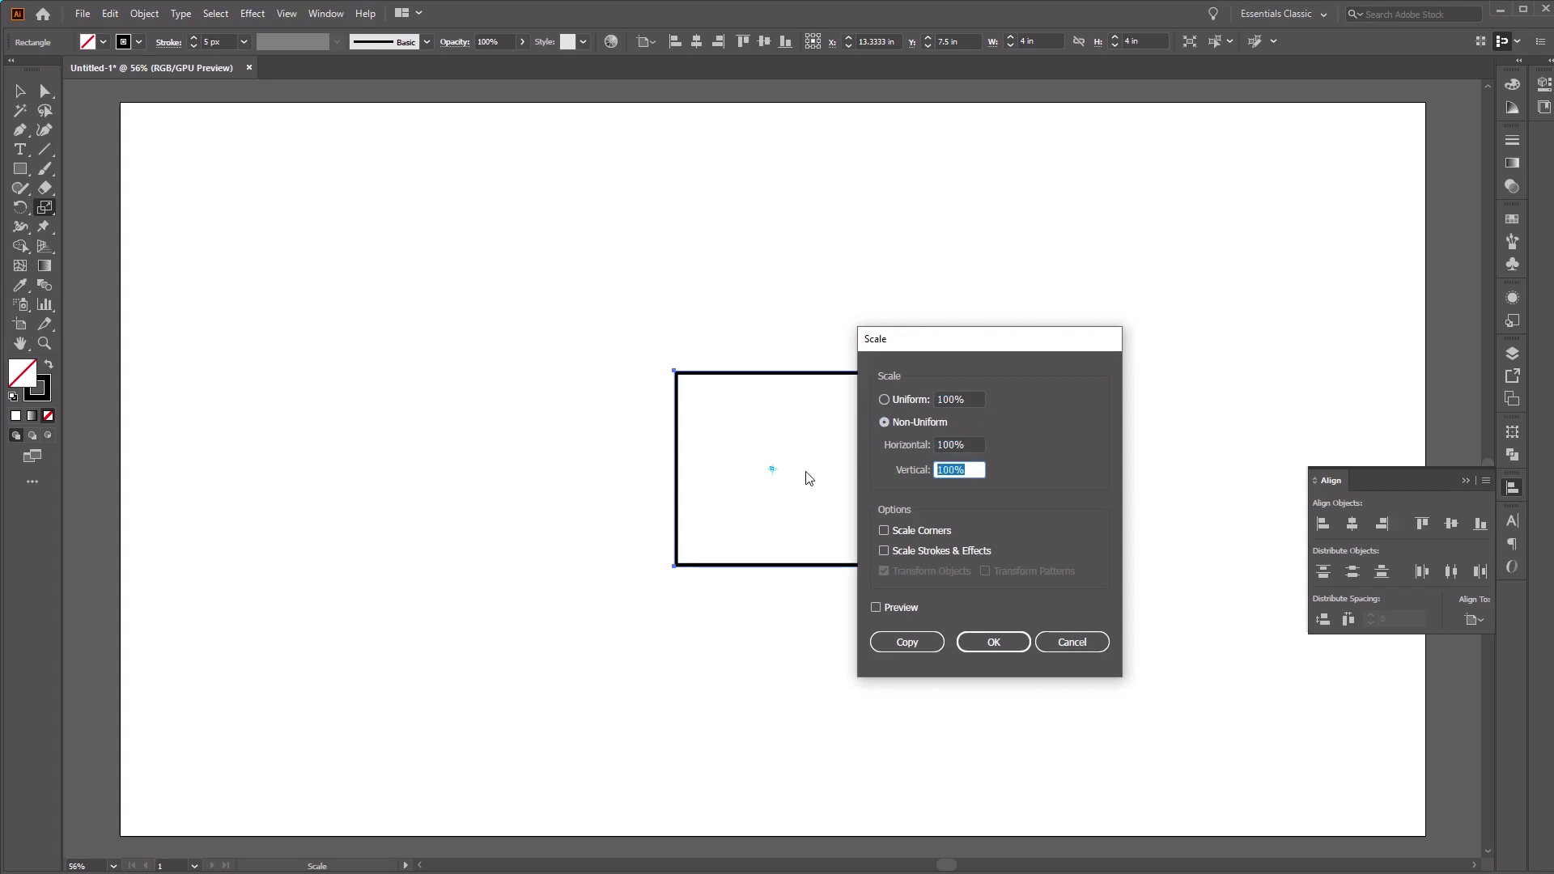
{"action": "type", "text": "86.062"}
{"action": "left_click", "coordinate": [994, 643]}
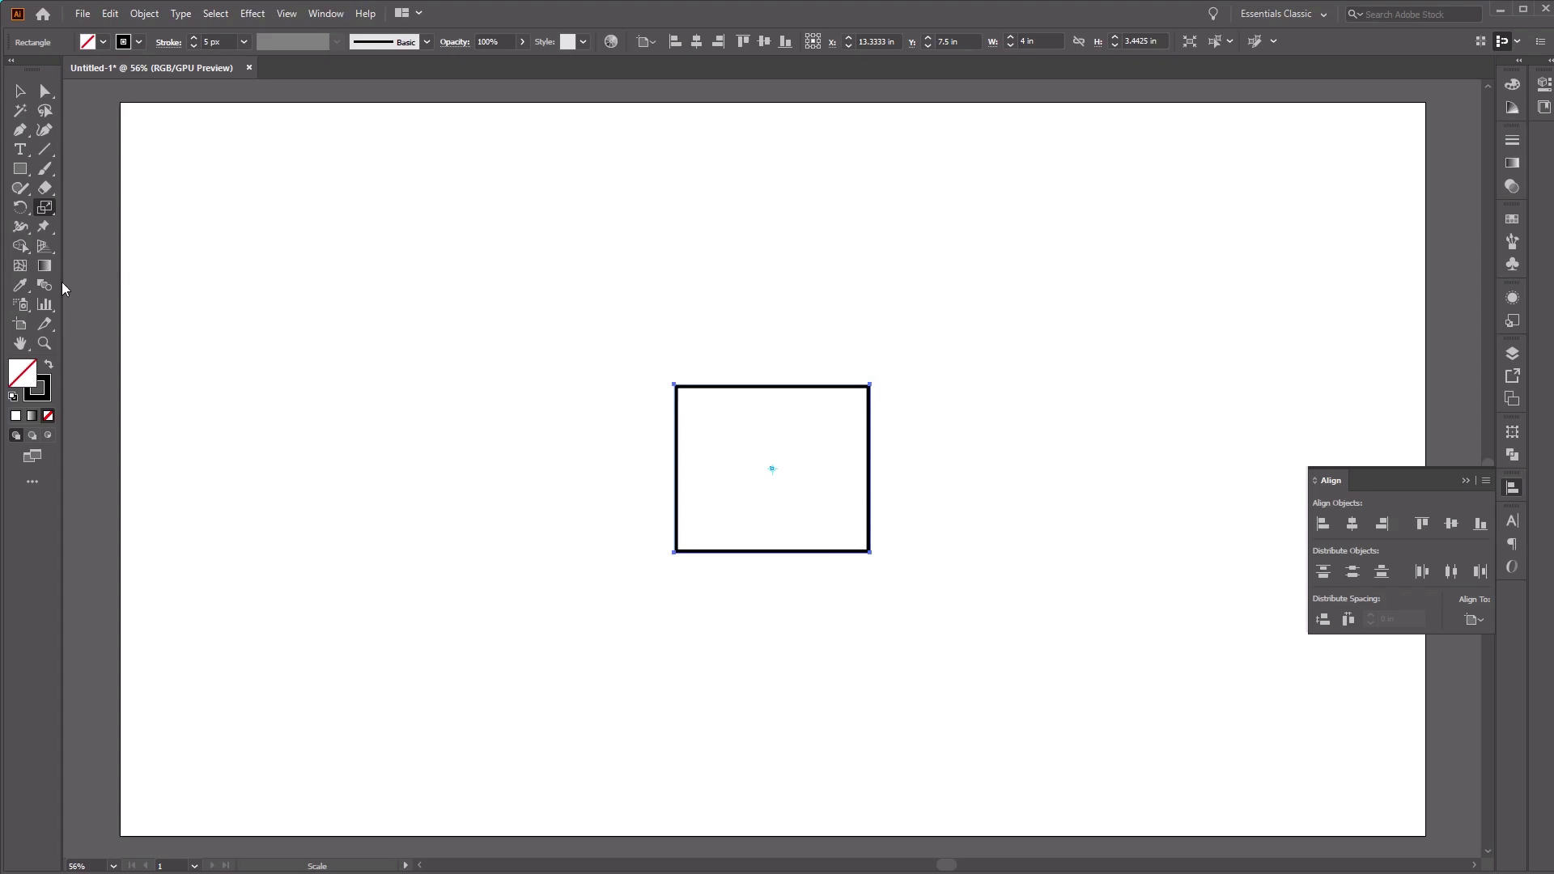
- Shear the rectangle 30° horizontally into a 5.9875 in wide parallelogram
{"action": "left_click", "coordinate": [45, 209], "text": "alt"}
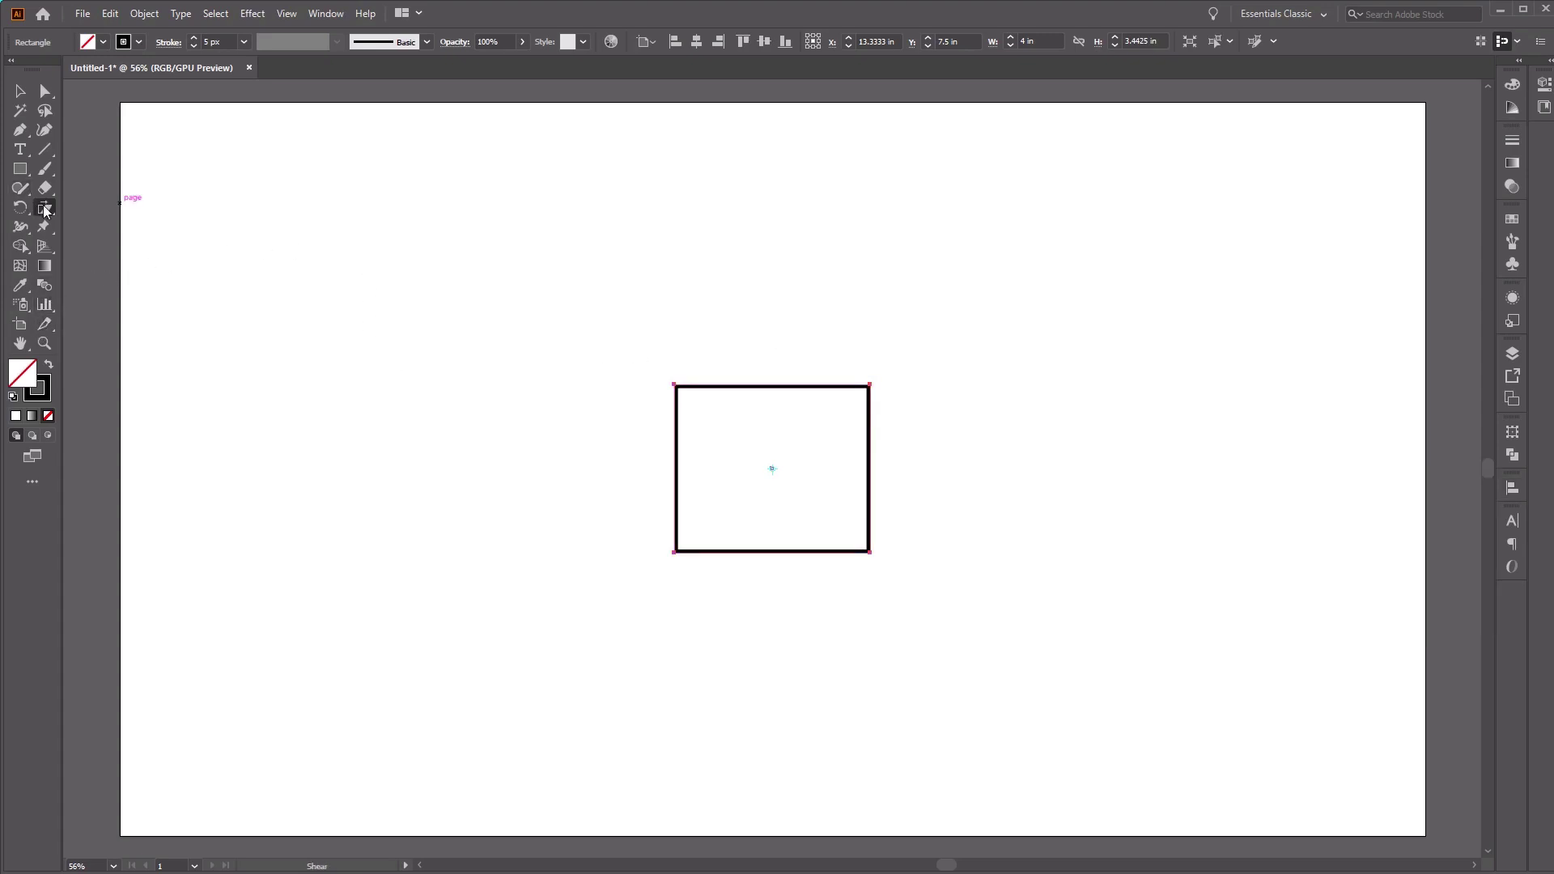
{"action": "double_click", "coordinate": [46, 208]}
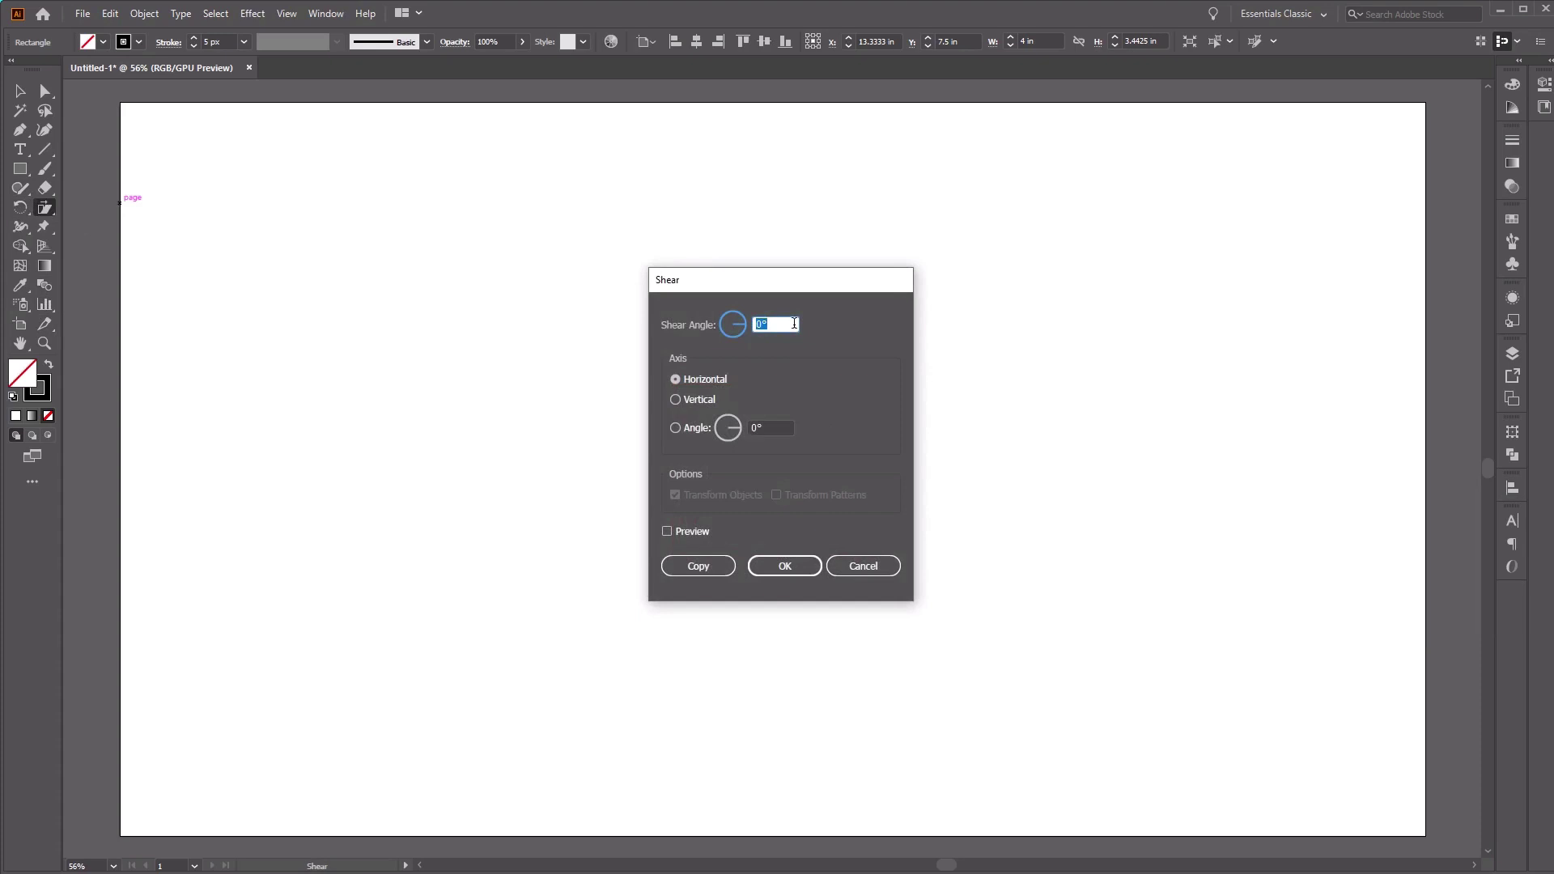
{"action": "type", "text": "30"}
{"action": "left_click", "coordinate": [780, 567]}
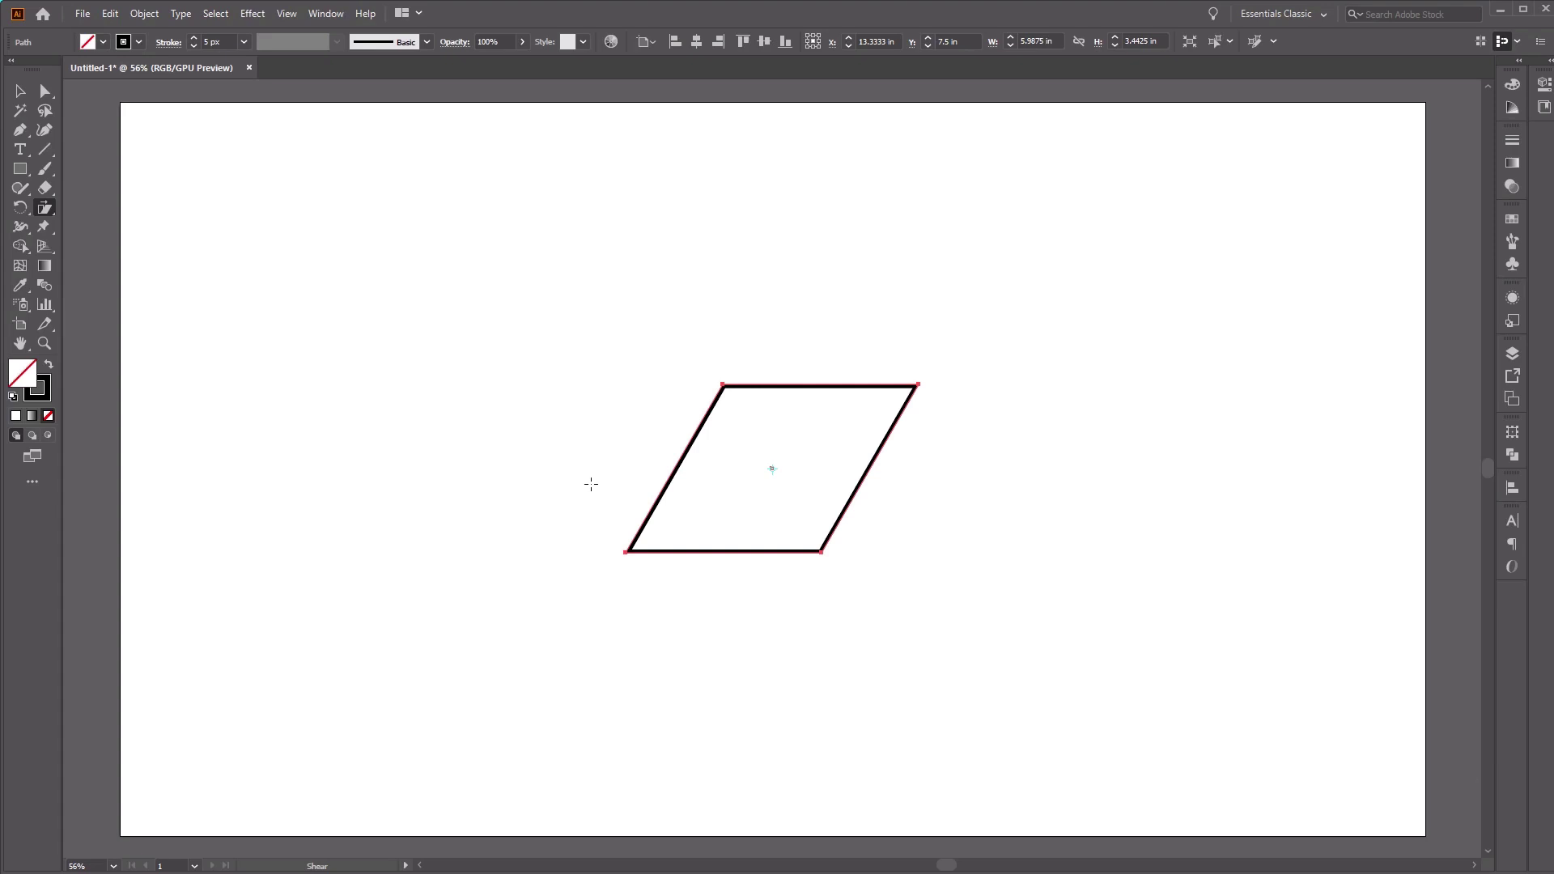
- Rotate the parallelogram -30° into a 6.9066 in by 3.9875 in isometric diamond
{"action": "double_click", "coordinate": [20, 209]}
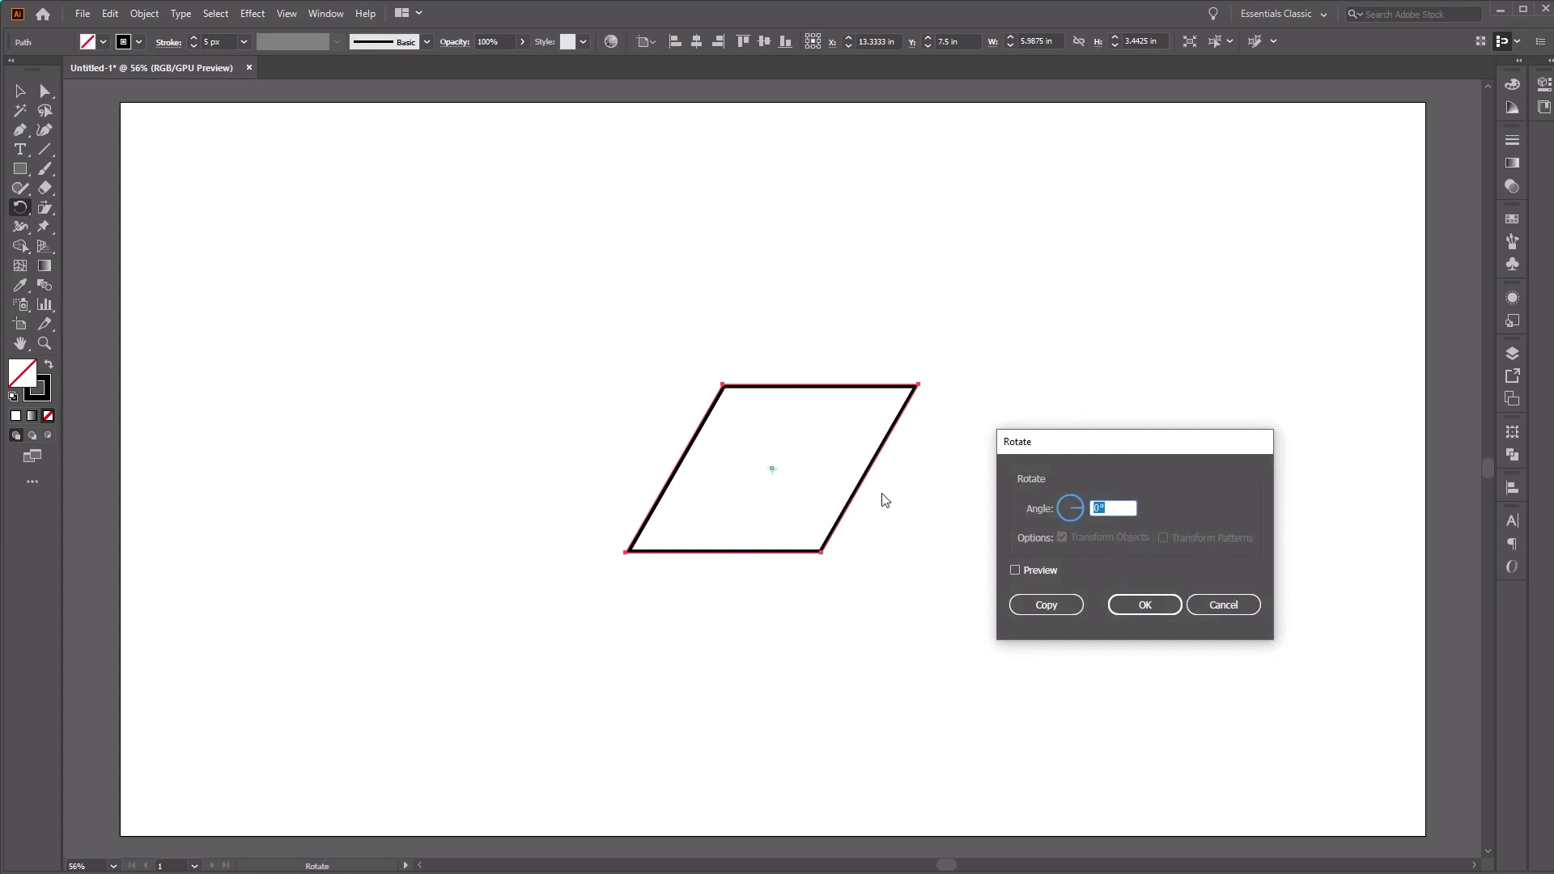
{"action": "type", "text": "-30"}
{"action": "left_click", "coordinate": [1147, 605]}
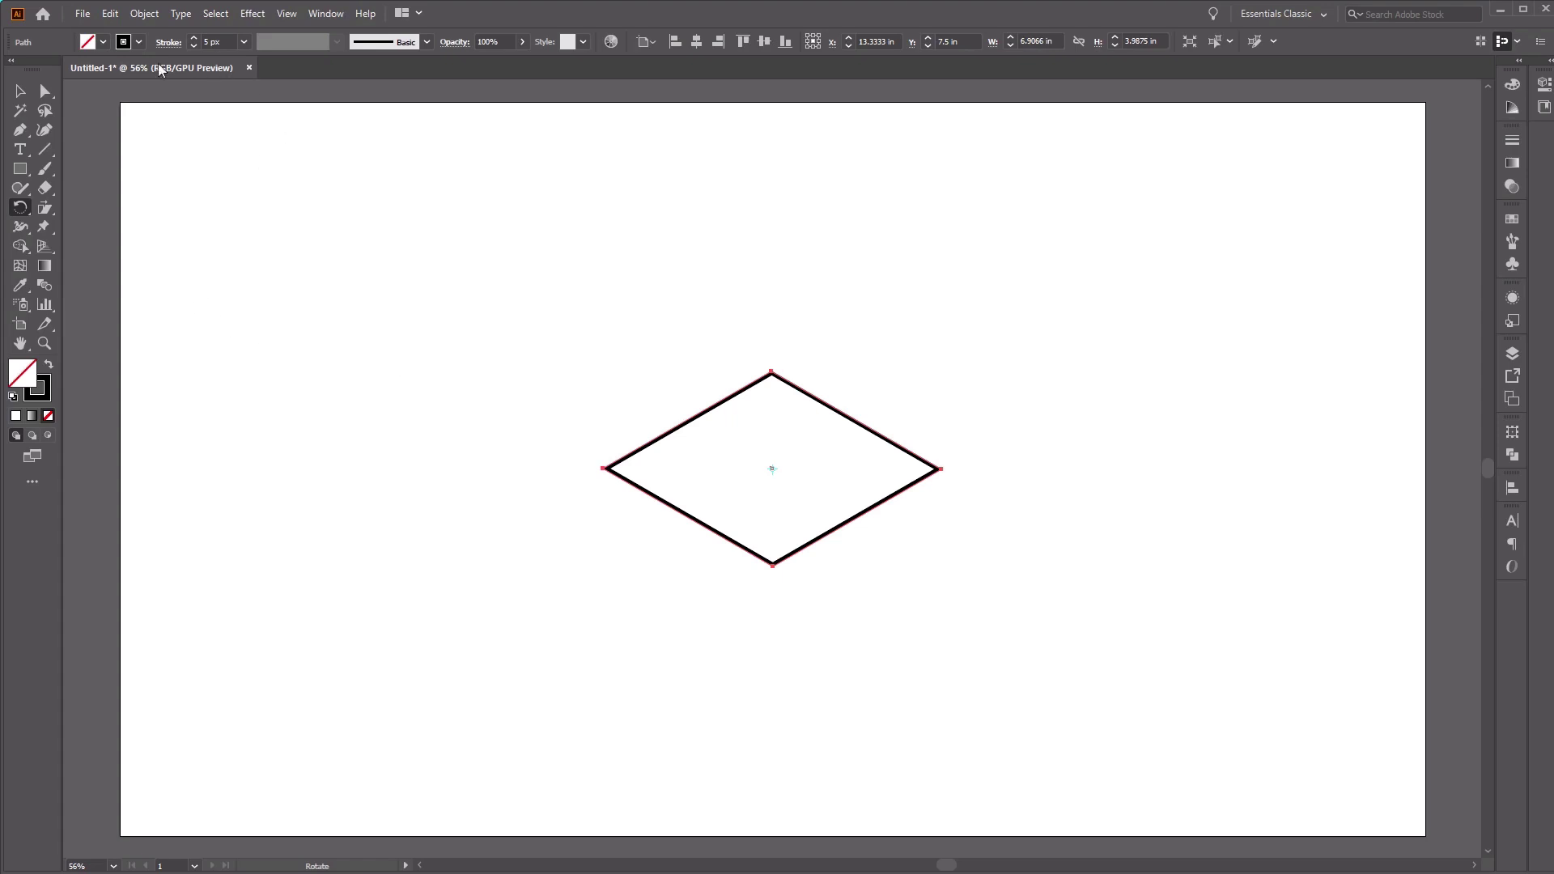
- Paste a fresh square in front and move it above-left of the diamond
{"action": "left_click", "coordinate": [20, 90]}
{"action": "left_click", "coordinate": [1338, 503]}
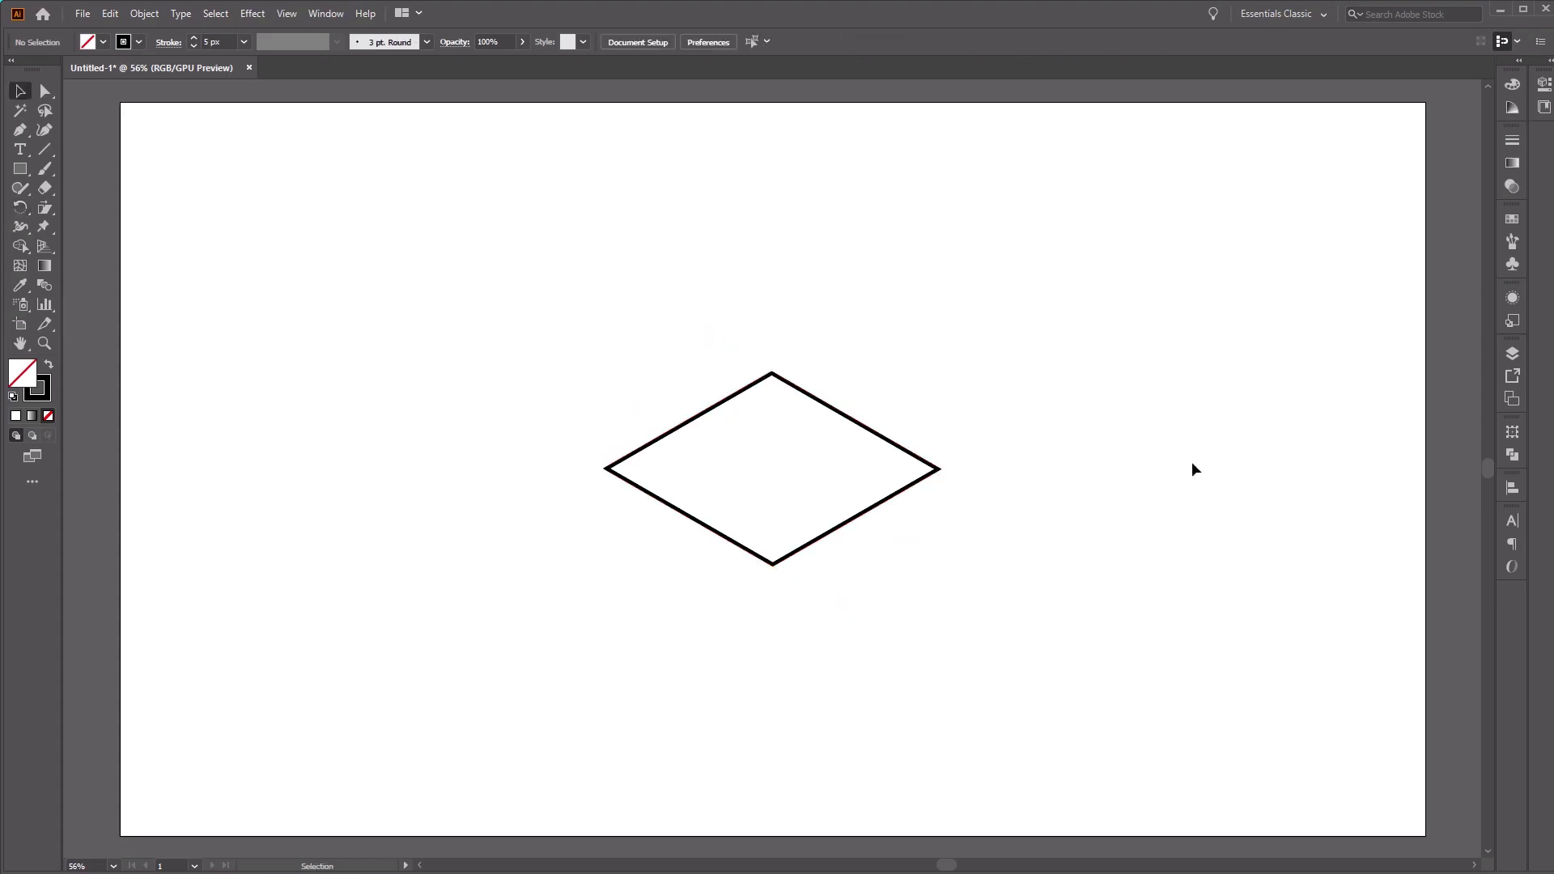
{"action": "key", "text": "ctrl+f"}
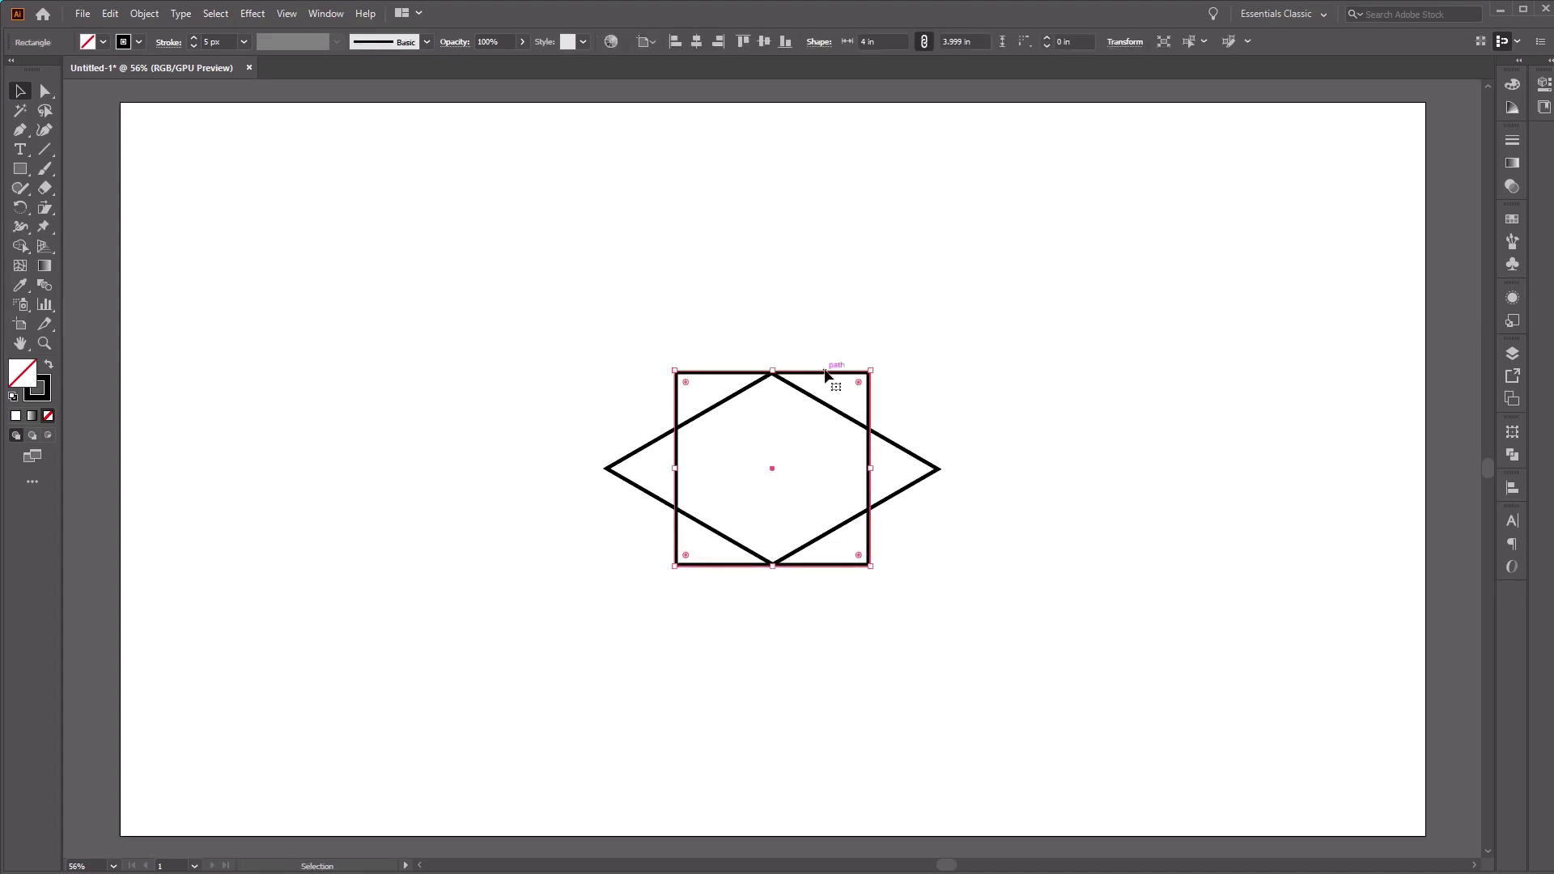
{"action": "left_click_drag", "start_coordinate": [825, 373], "coordinate": [487, 175]}
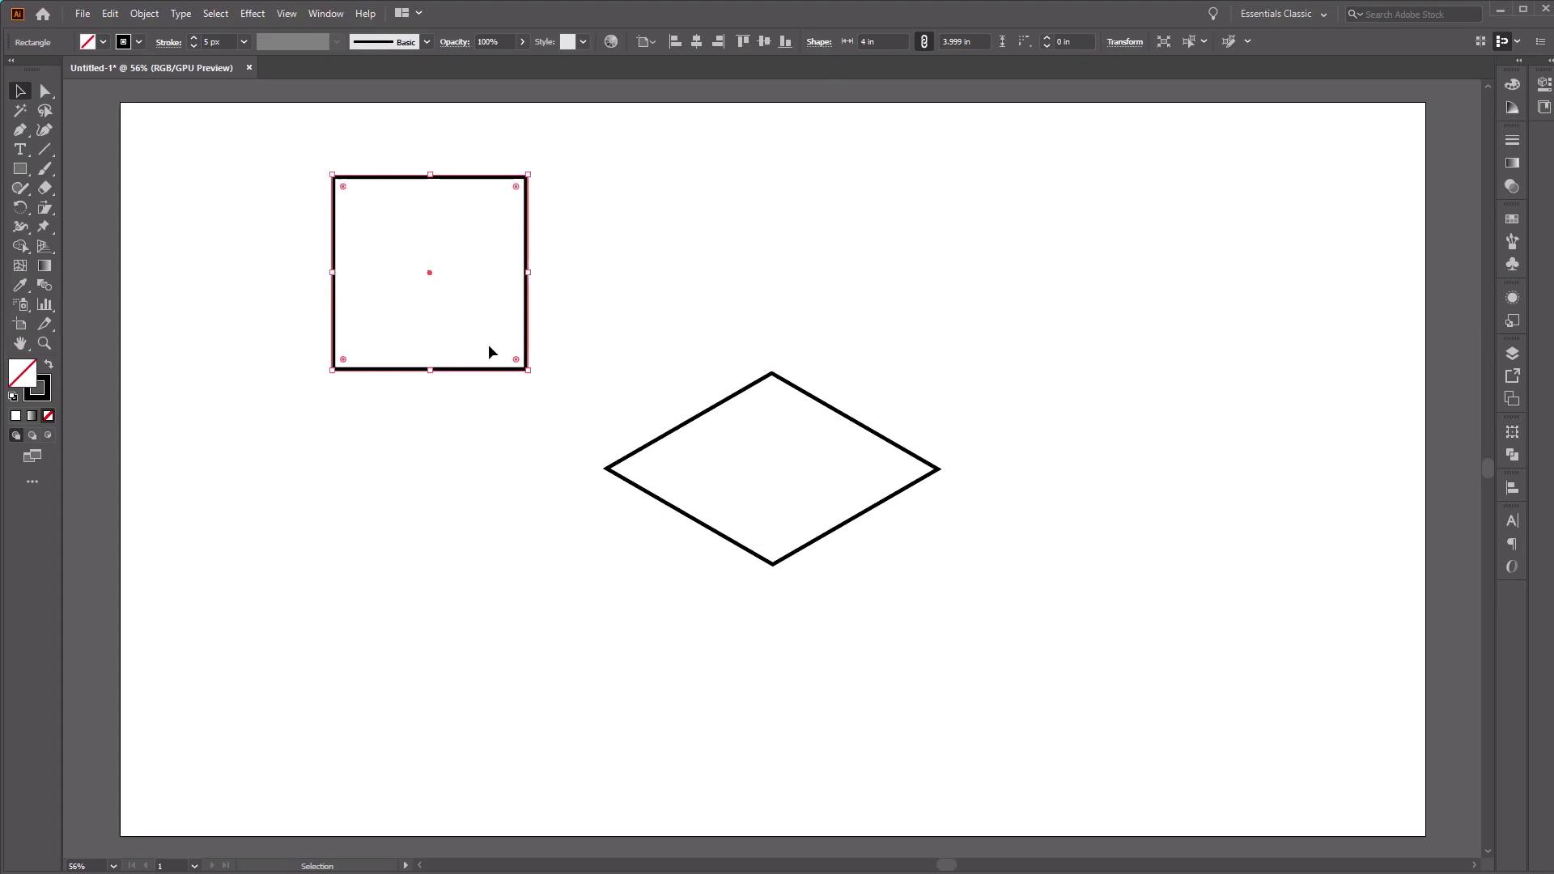
- Scale the new square to 86.062% vertical so it is 3.4416 in tall
{"action": "left_click", "coordinate": [43, 214]}
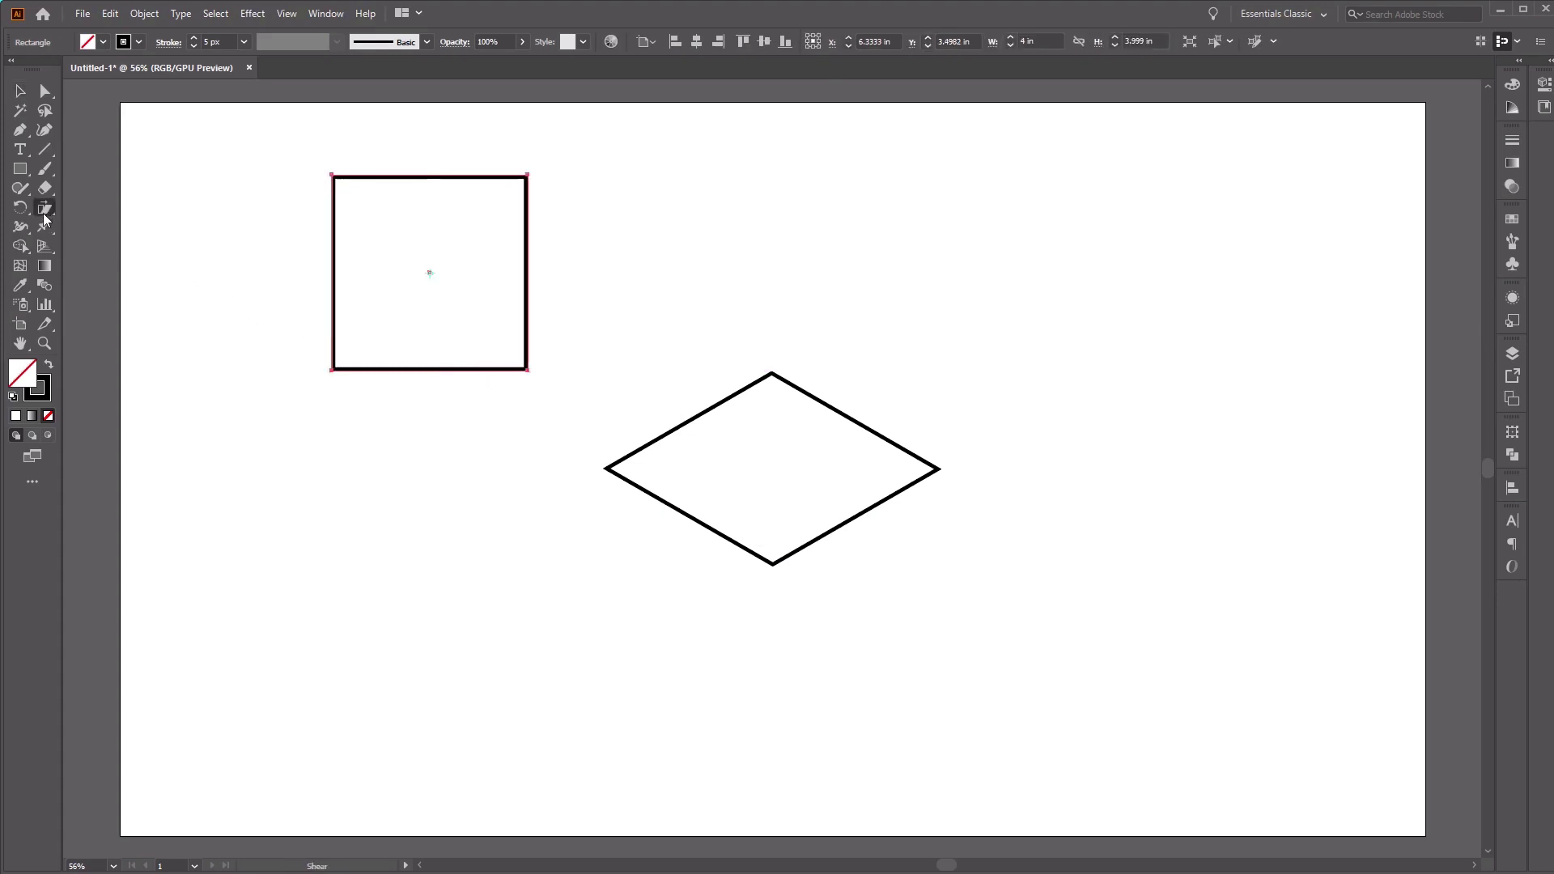
{"action": "left_click_drag", "start_coordinate": [45, 218], "coordinate": [123, 212]}
{"action": "double_click", "coordinate": [44, 212]}
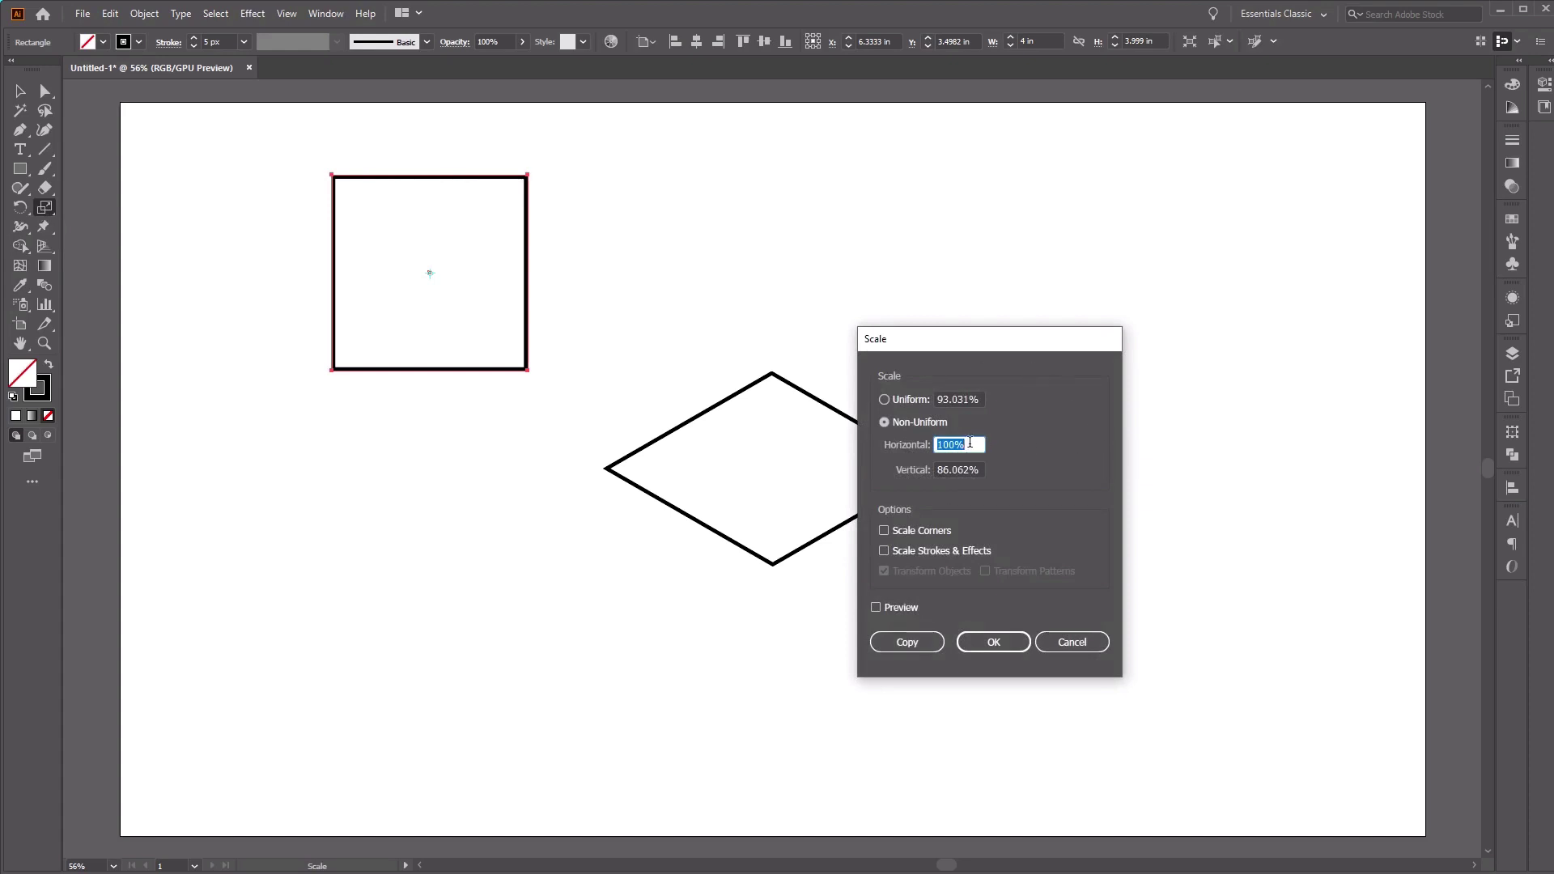
{"action": "left_click", "coordinate": [969, 468]}
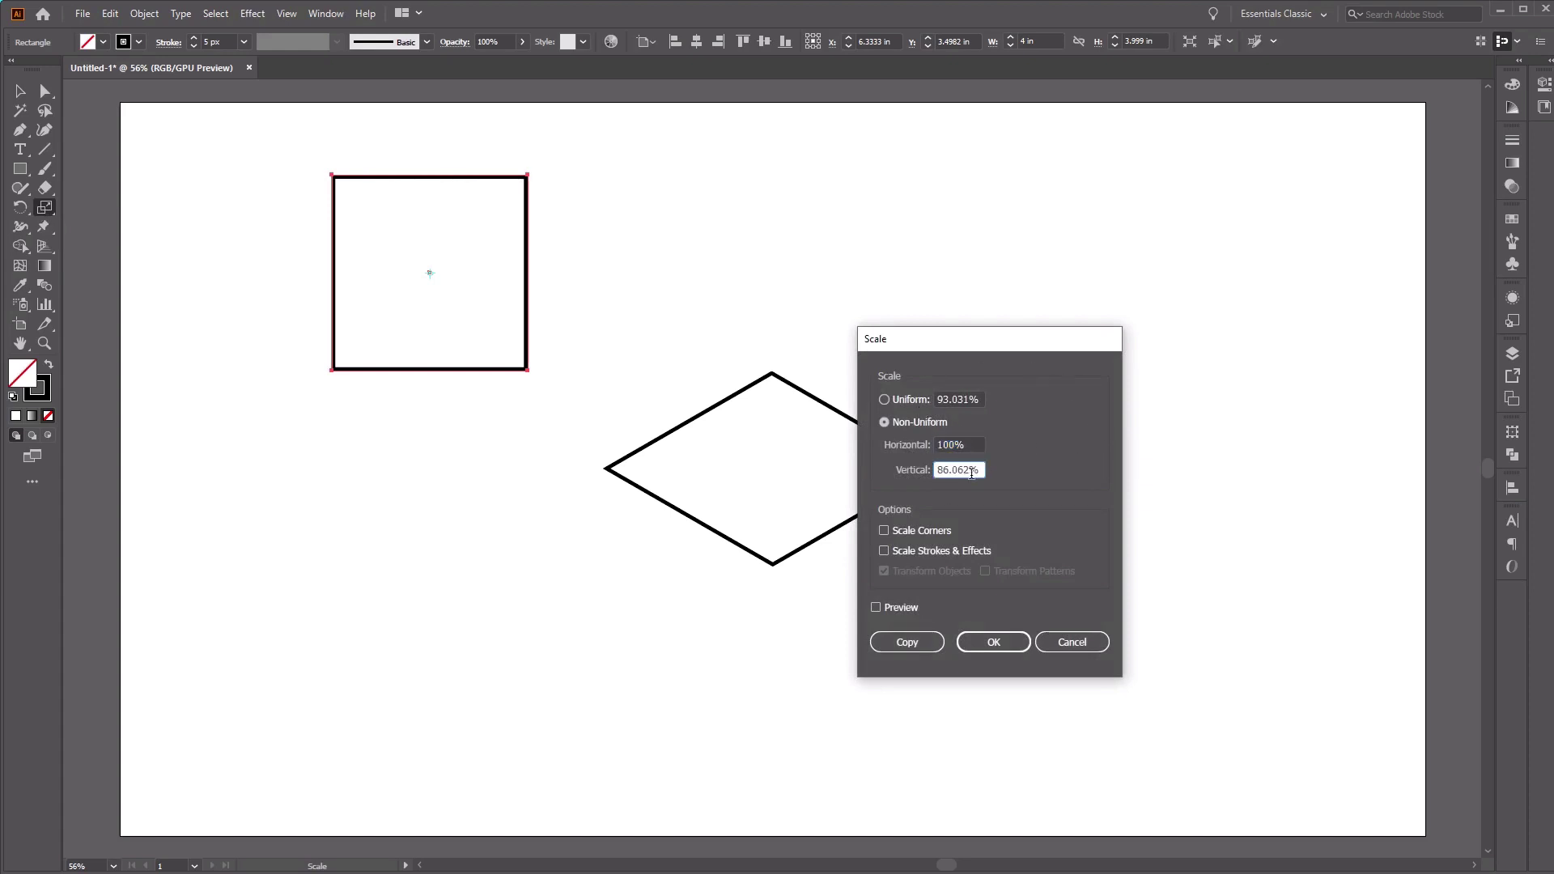
{"action": "left_click", "coordinate": [954, 472]}
{"action": "double_click", "coordinate": [955, 472]}
{"action": "left_click", "coordinate": [982, 647]}
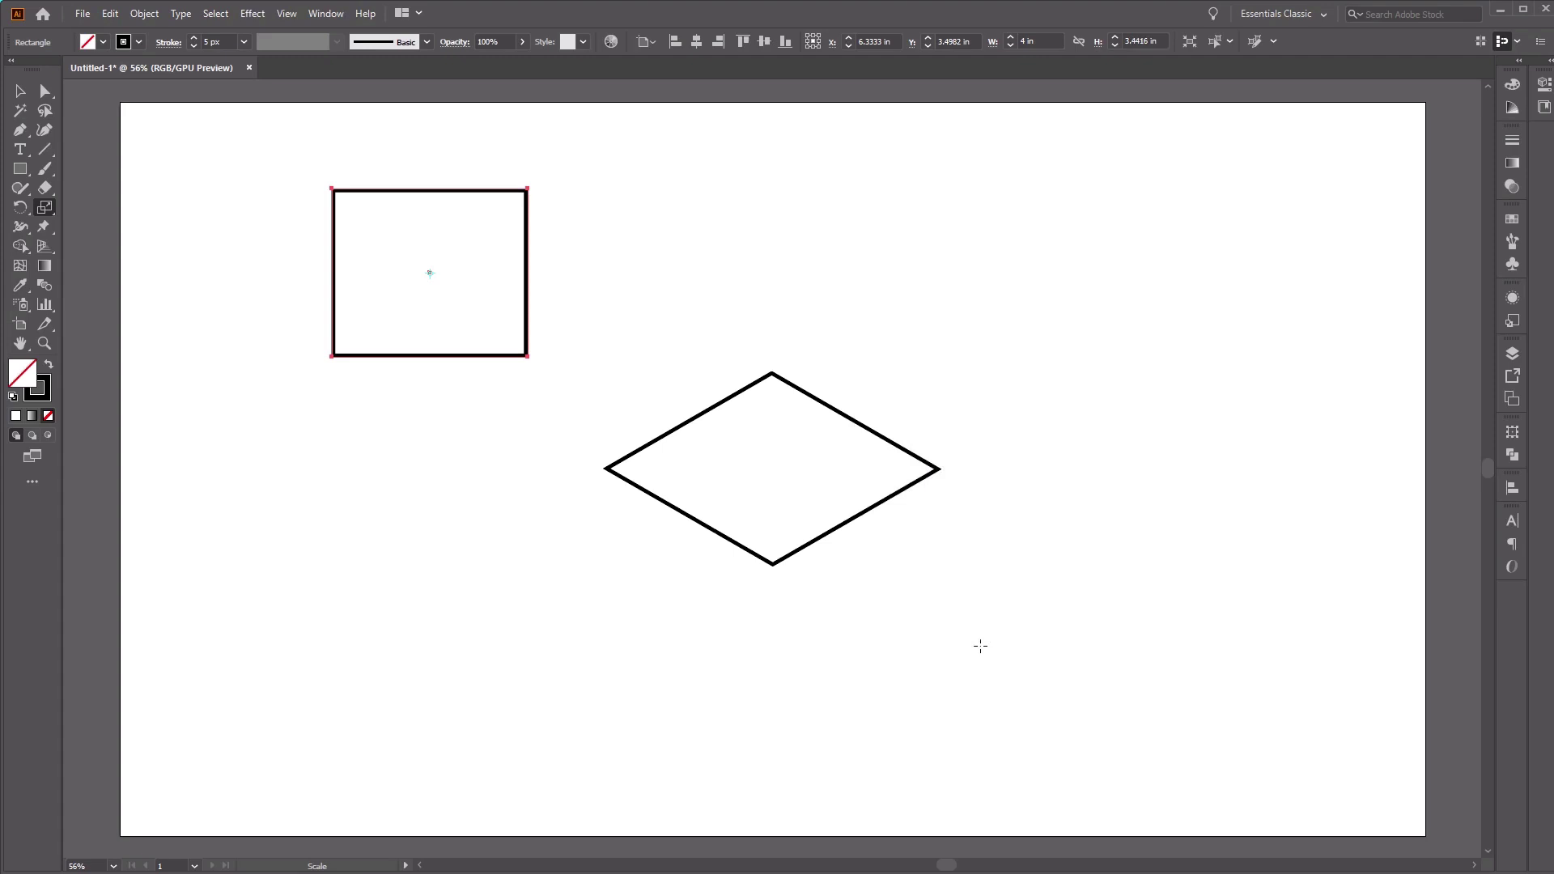
- Shear the second rectangle -30° horizontally, then rotate it -30° into an upright side face
{"action": "left_click_drag", "start_coordinate": [51, 207], "coordinate": [110, 230]}
{"action": "double_click", "coordinate": [48, 212]}
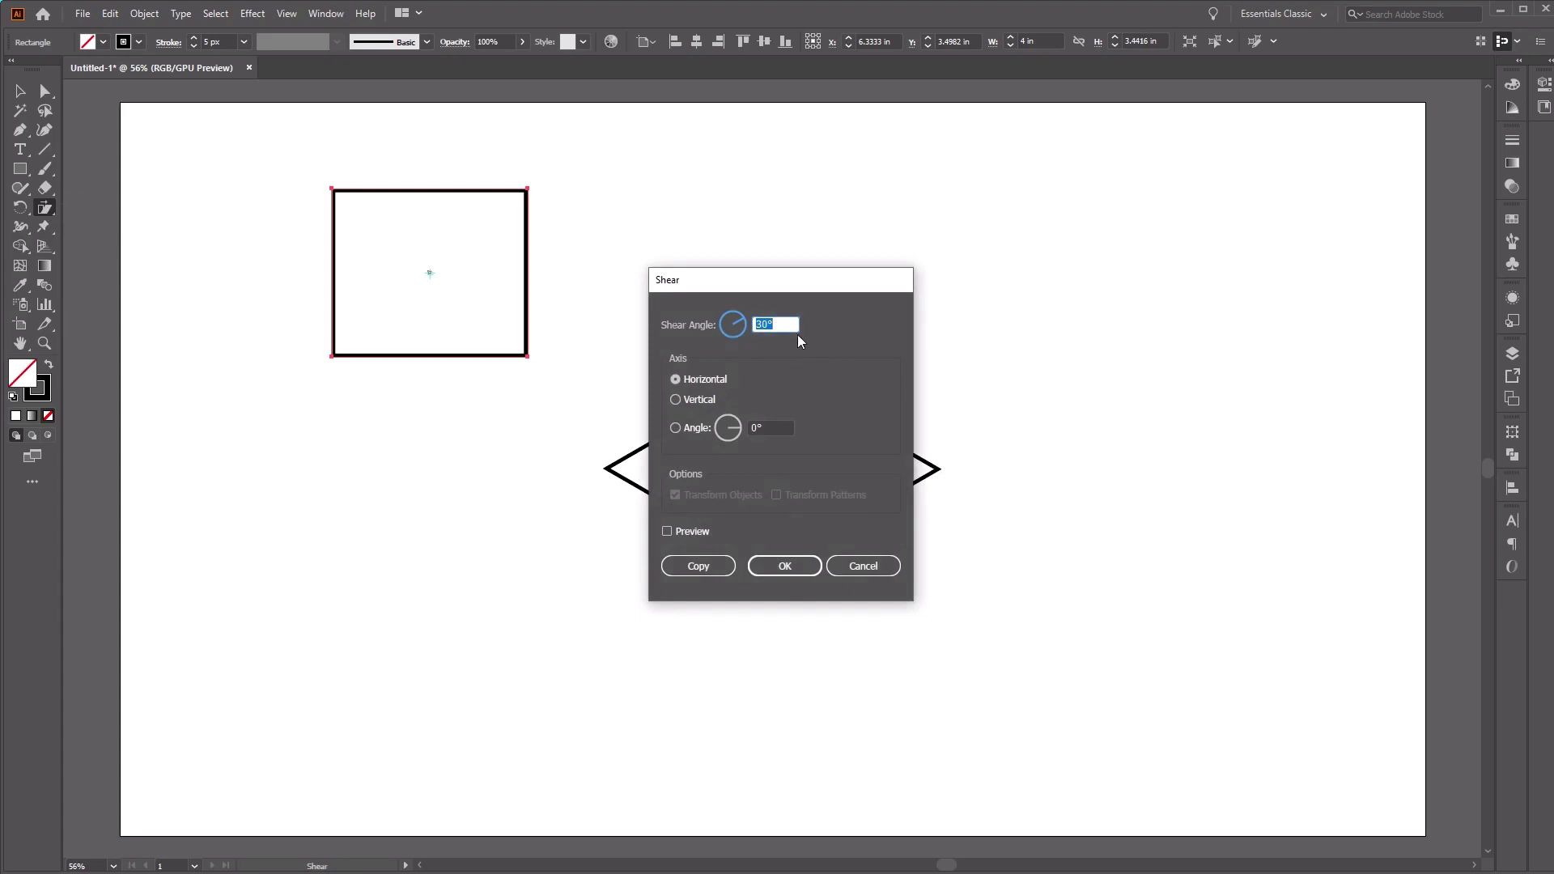
{"action": "key", "text": "BackSpace"}
{"action": "type", "text": "-30"}
{"action": "key", "text": "Return"}
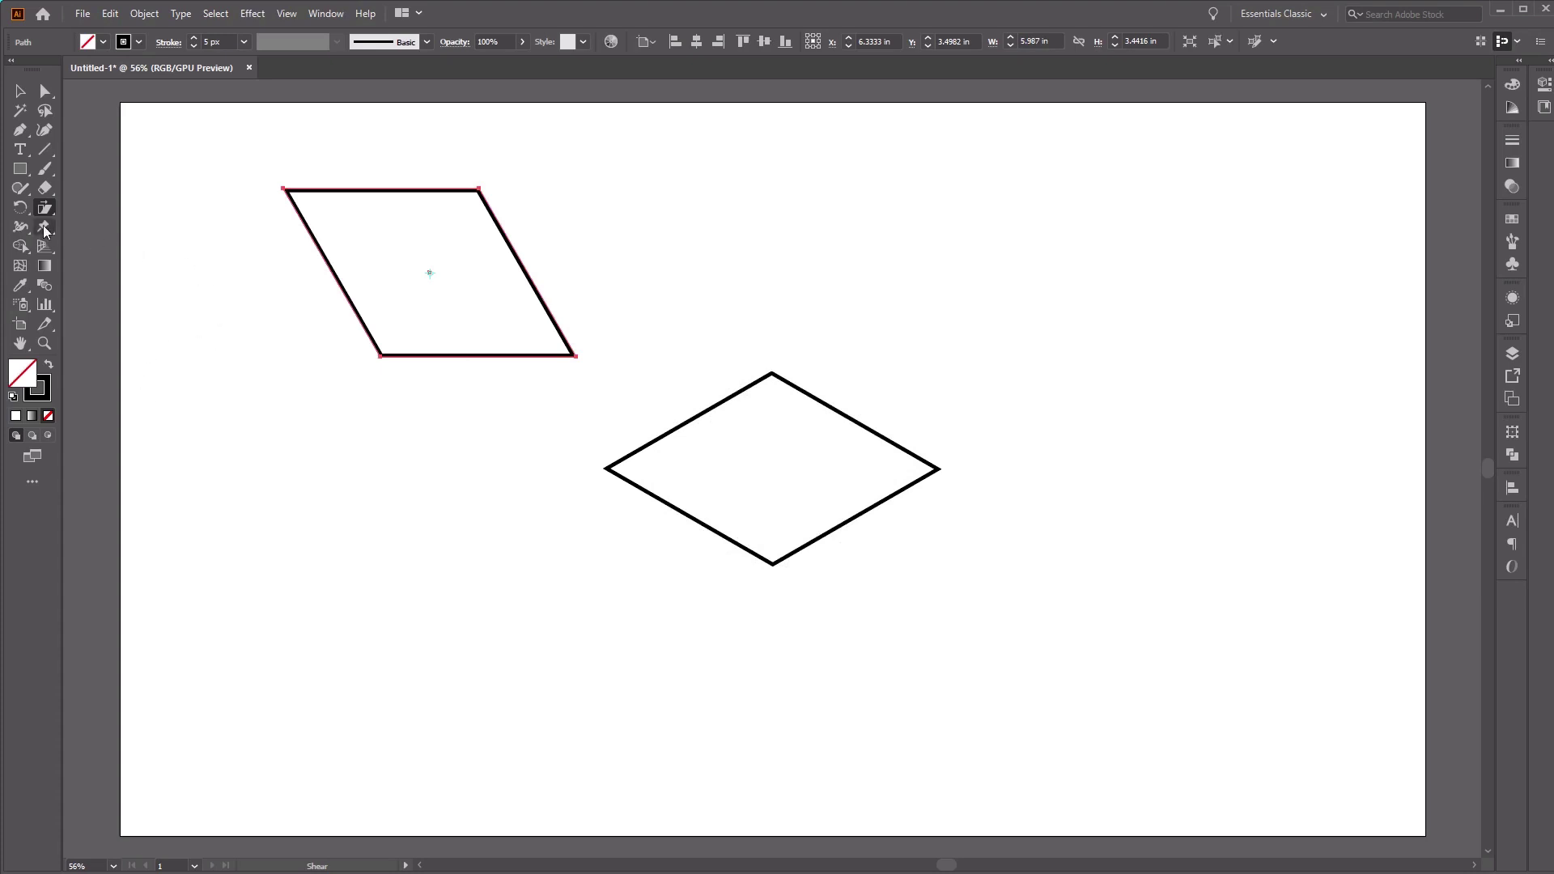
{"action": "double_click", "coordinate": [25, 209]}
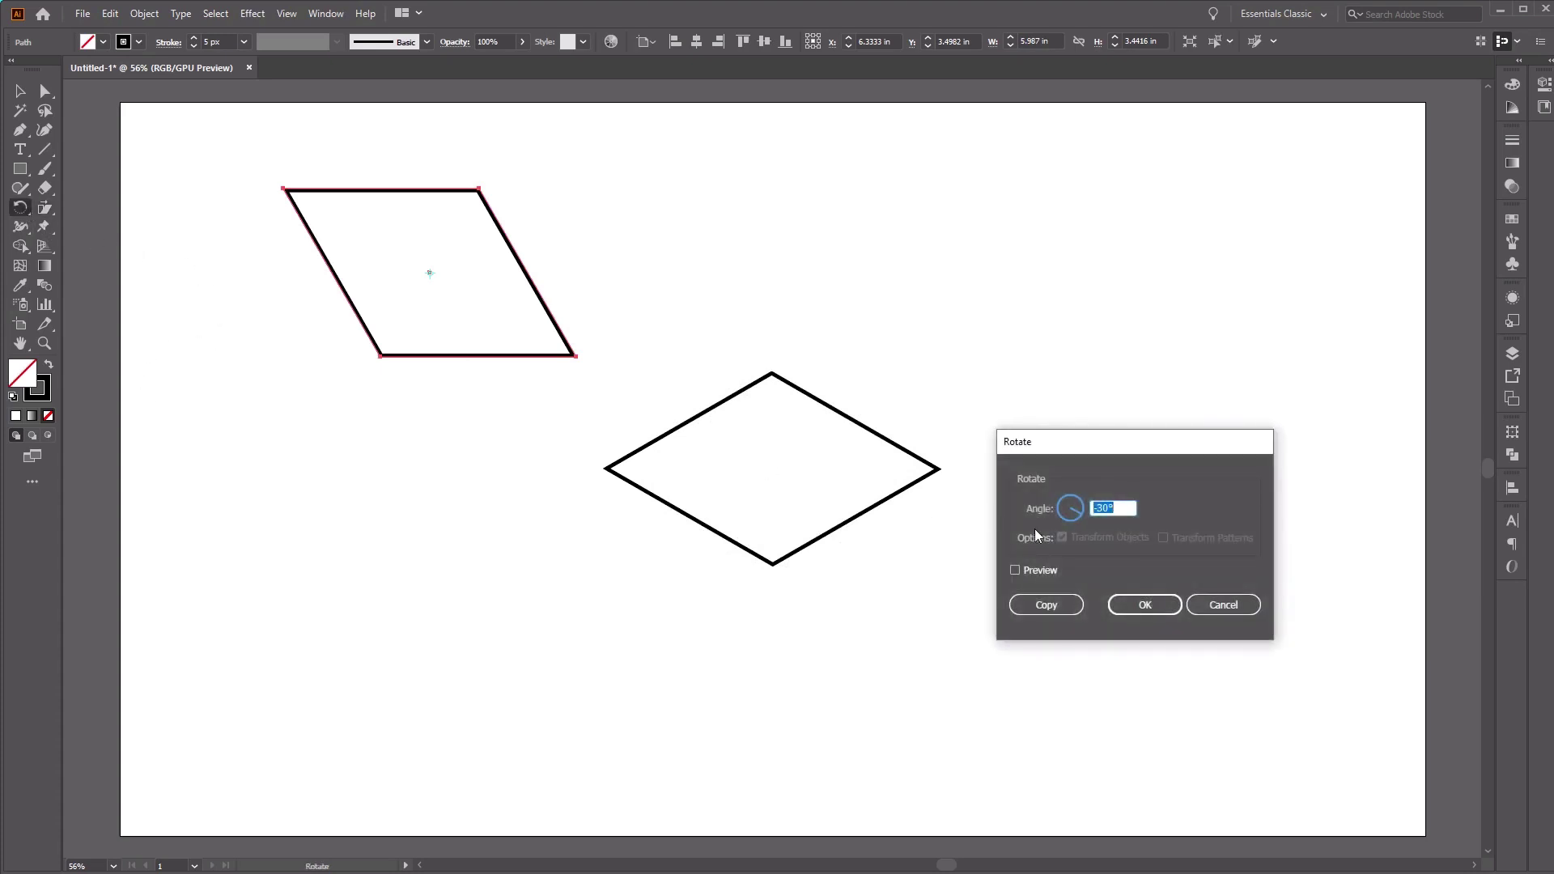
{"action": "left_click", "coordinate": [1122, 605]}
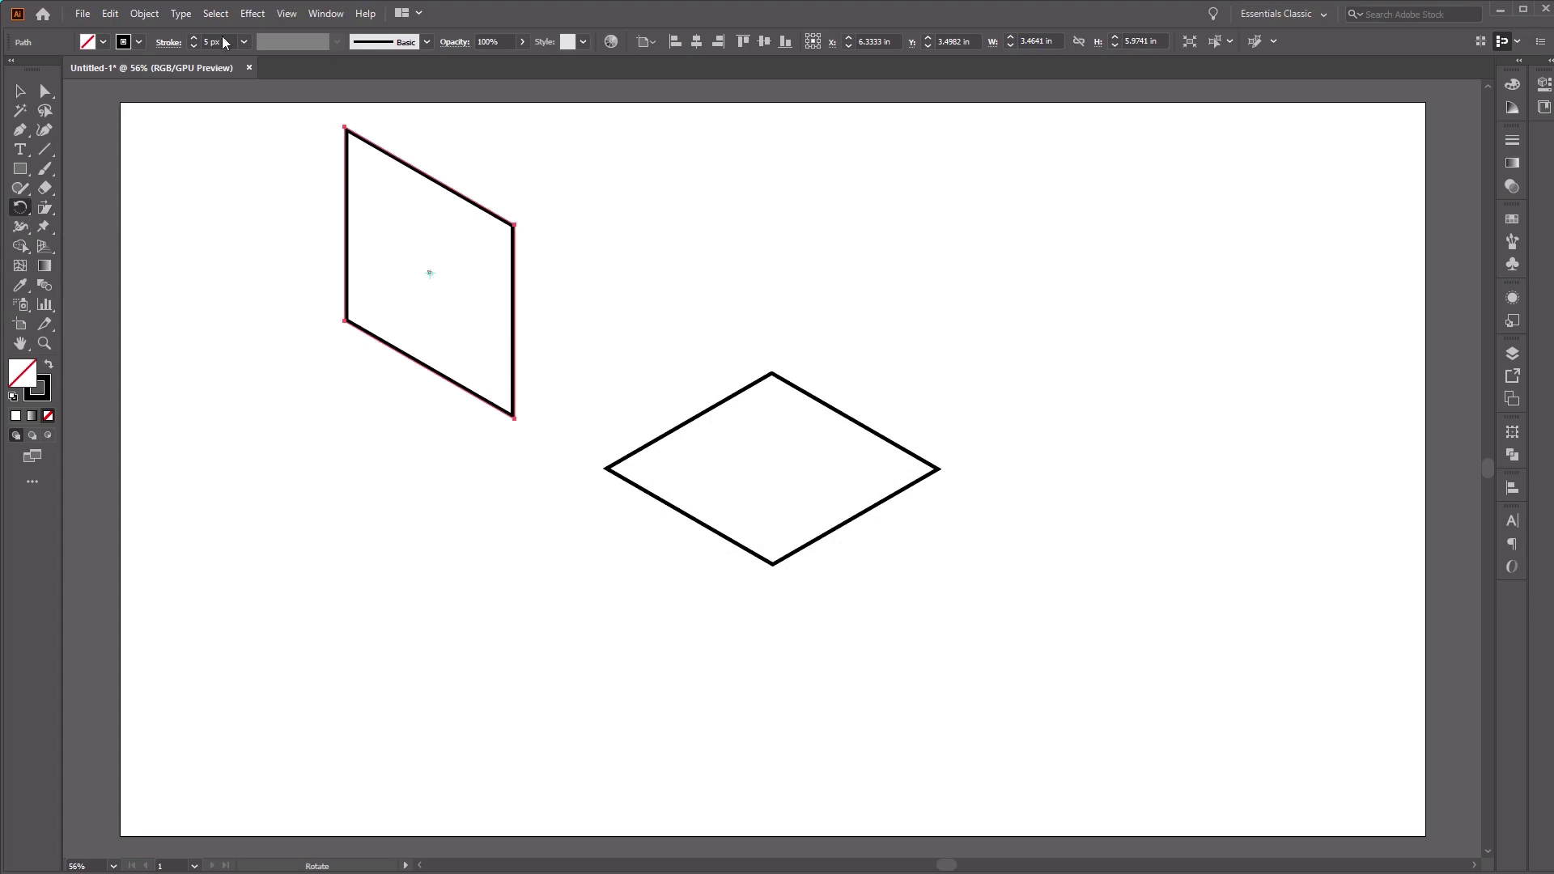
- Drag a copy of the side face to the right of the diamond
{"action": "key", "text": "v"}
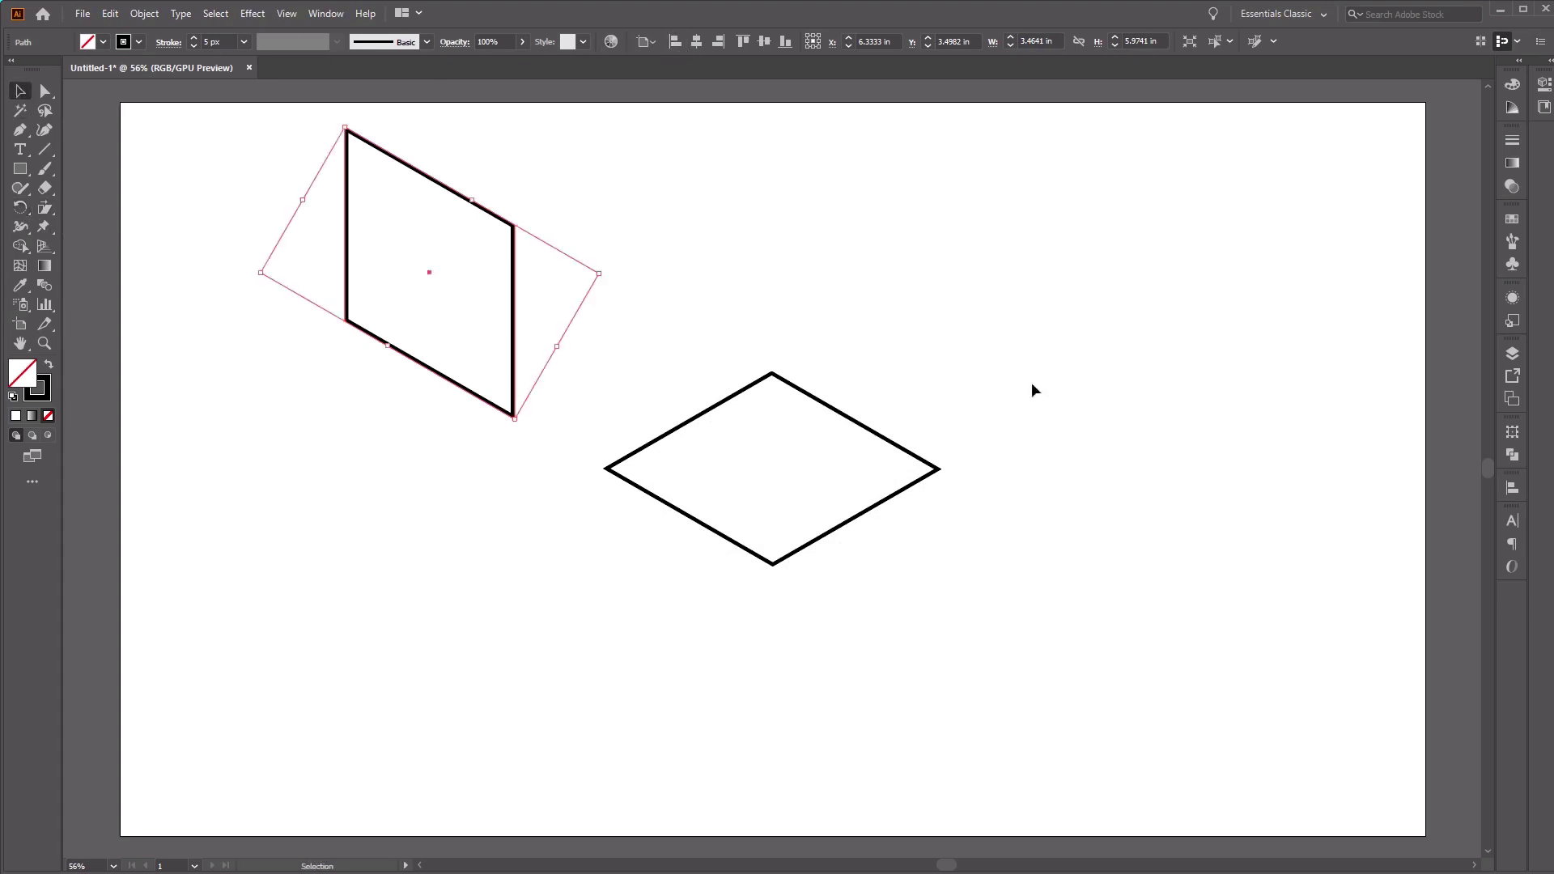
{"action": "left_click", "coordinate": [652, 228]}
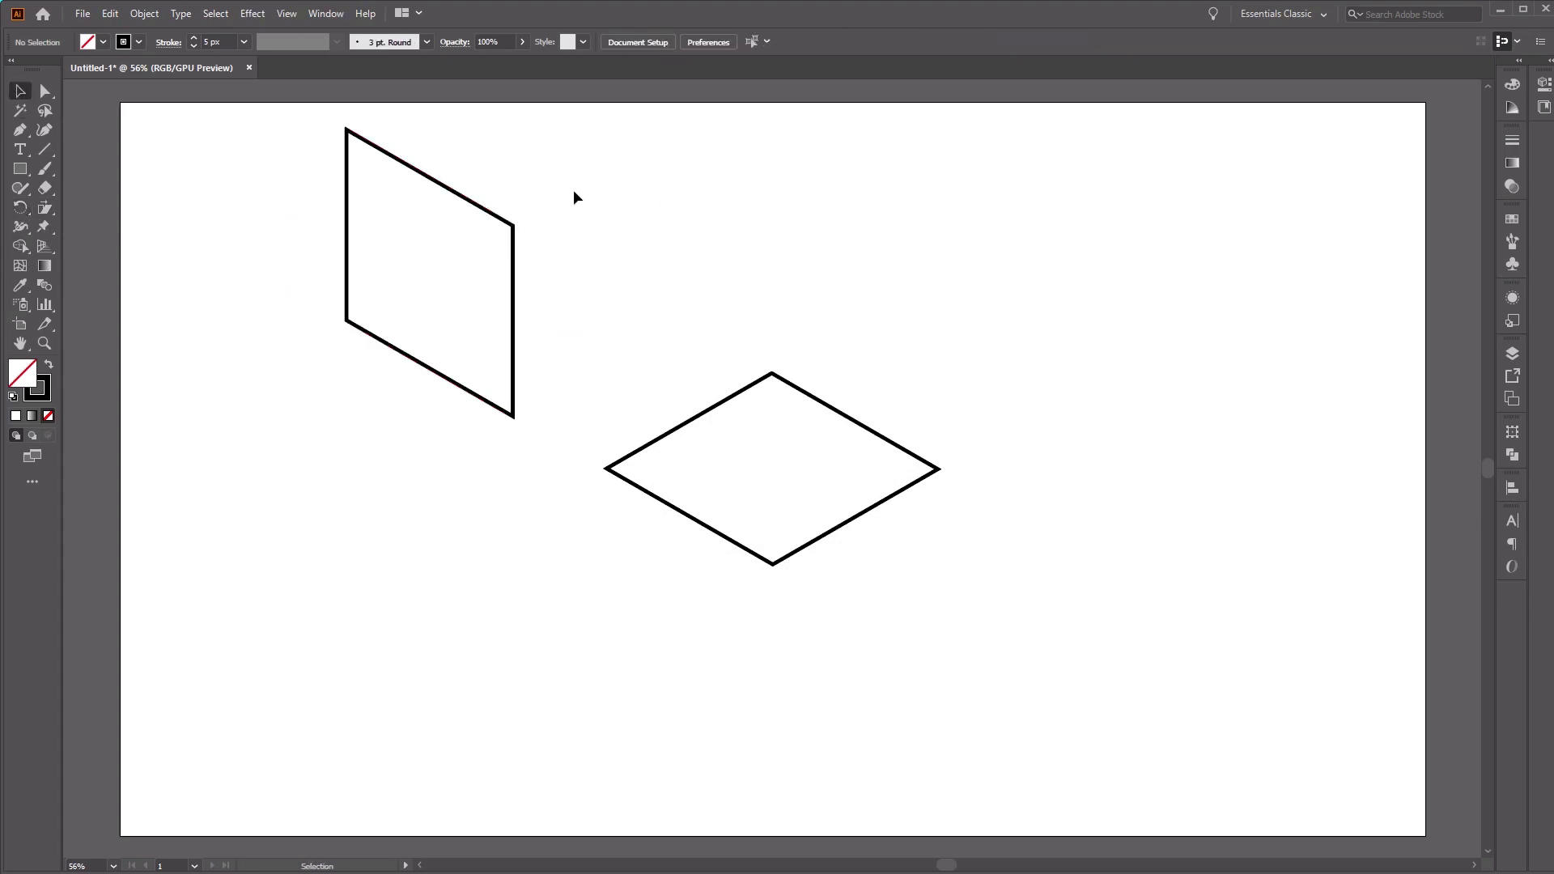
{"action": "left_click", "coordinate": [514, 237]}
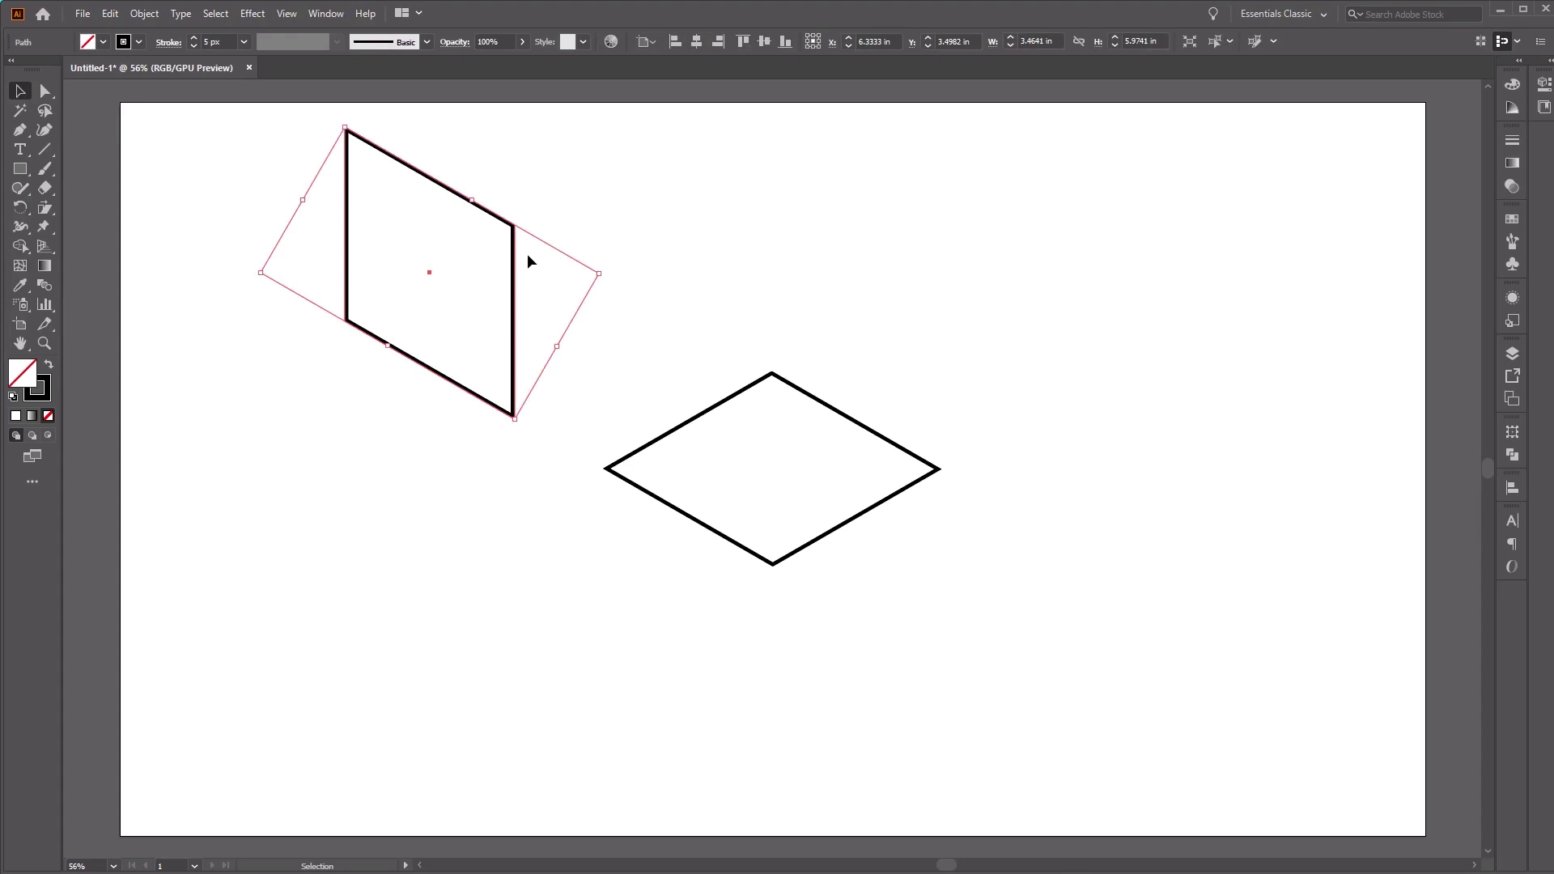
{"action": "key", "text": "ctrl"}
{"action": "key", "text": "a"}
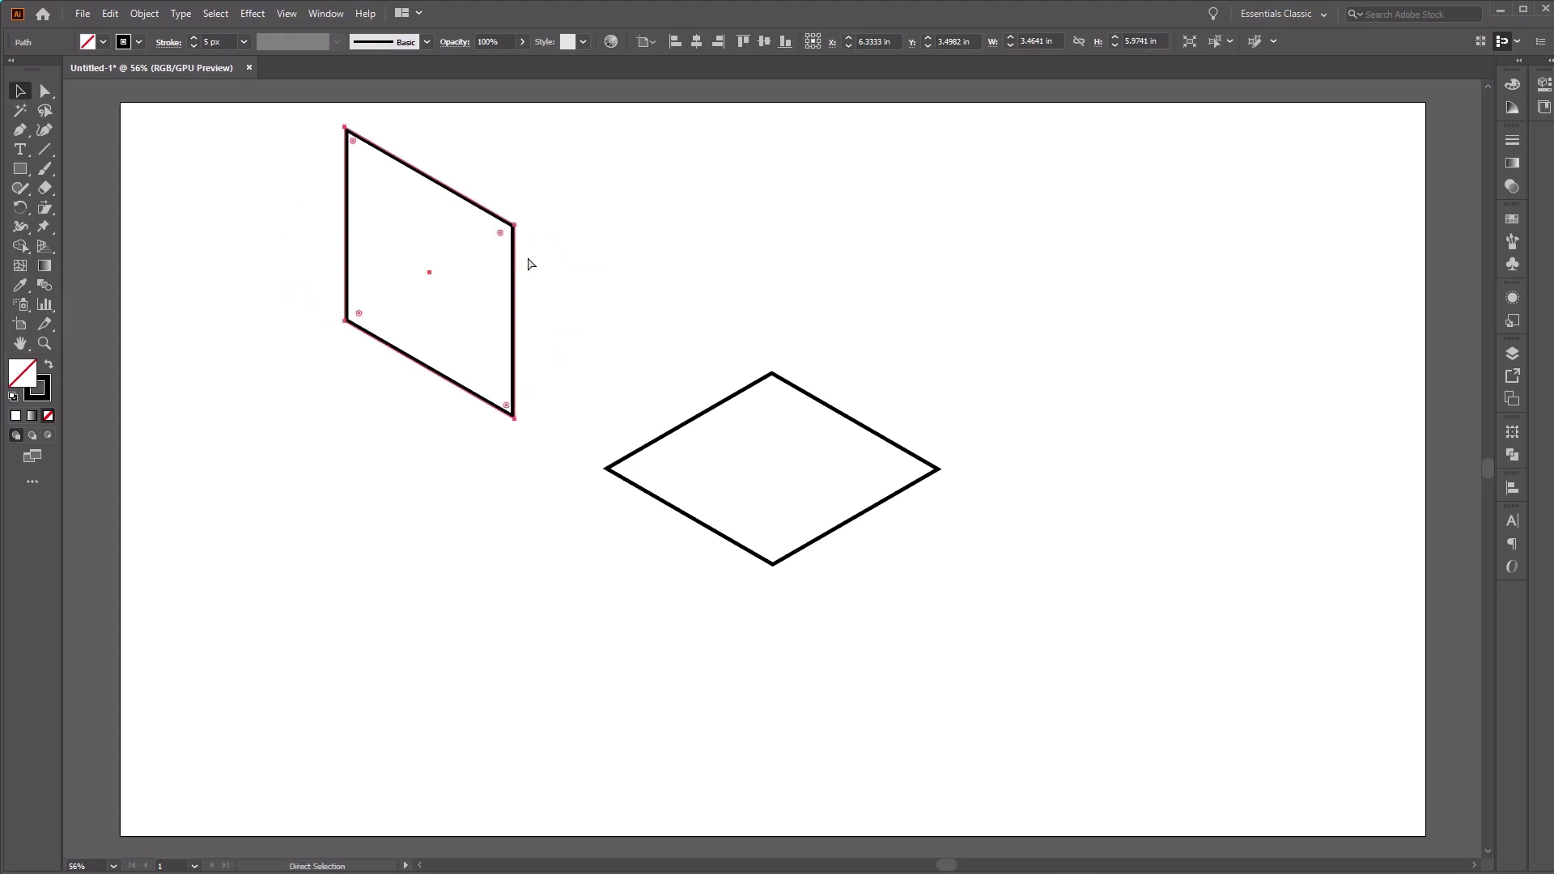
{"action": "left_click_drag", "start_coordinate": [388, 148], "coordinate": [953, 196]}
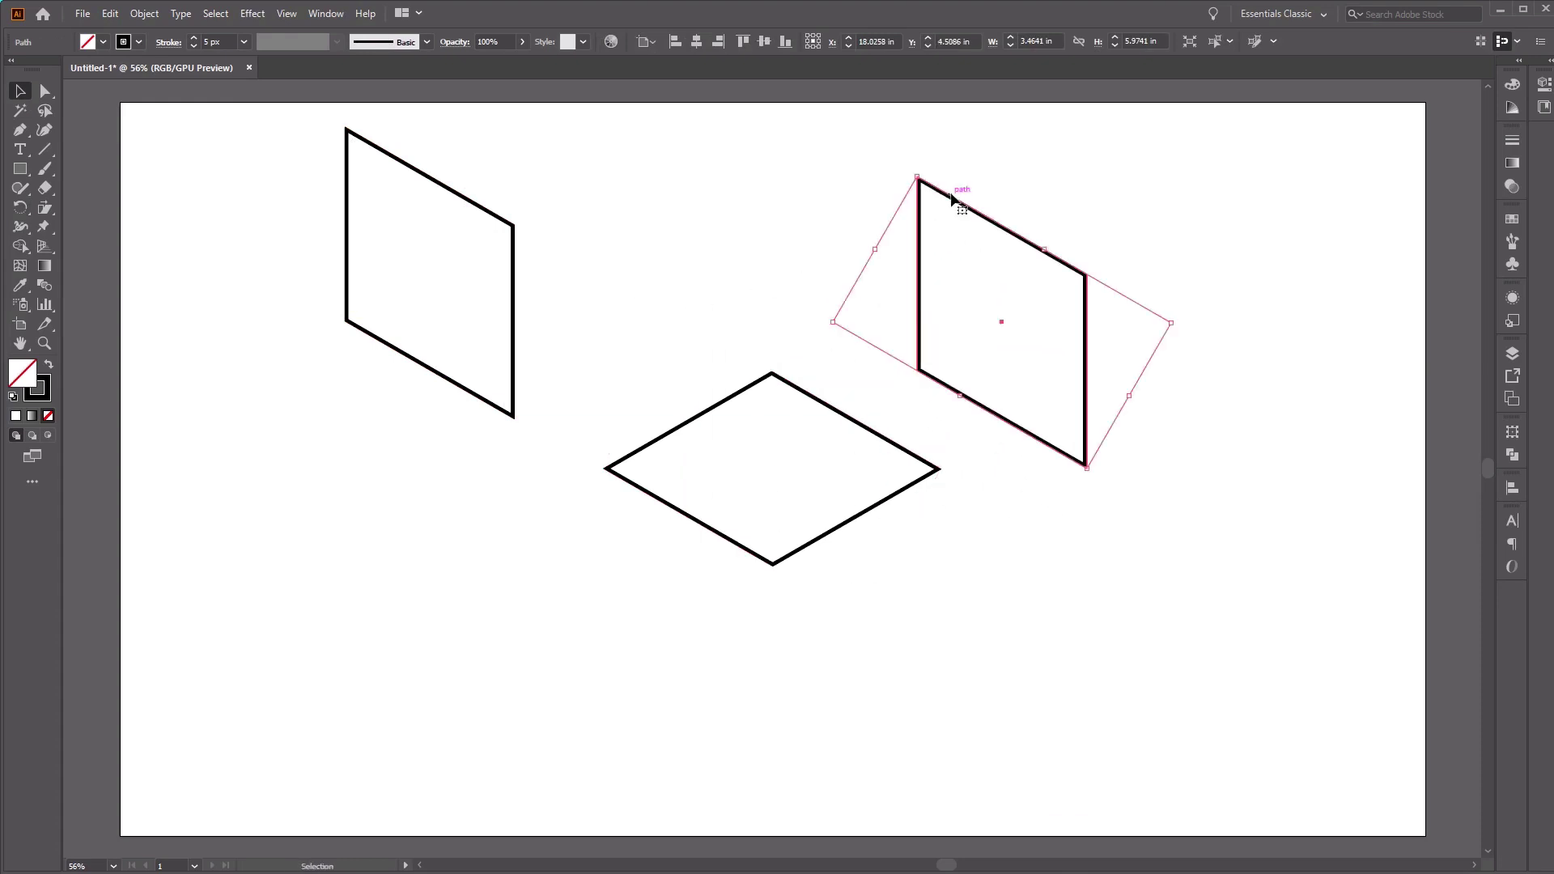
- Reflect the copy across the vertical axis to form the mirrored right face
{"action": "right_click", "coordinate": [952, 196]}
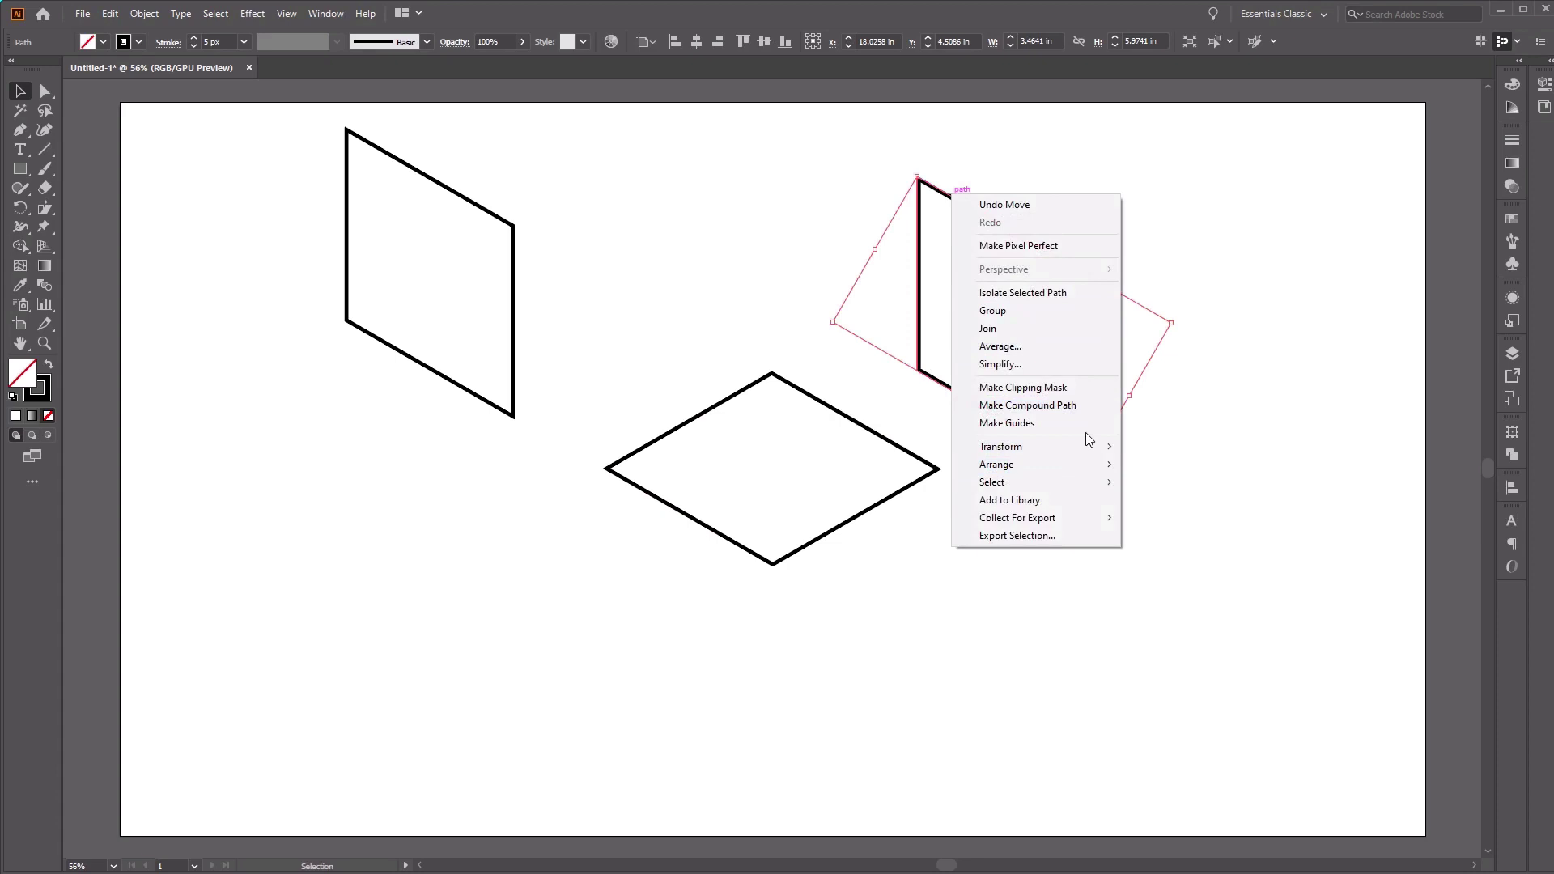
{"action": "mouse_move", "coordinate": [1088, 445]}
{"action": "left_click", "coordinate": [1243, 507]}
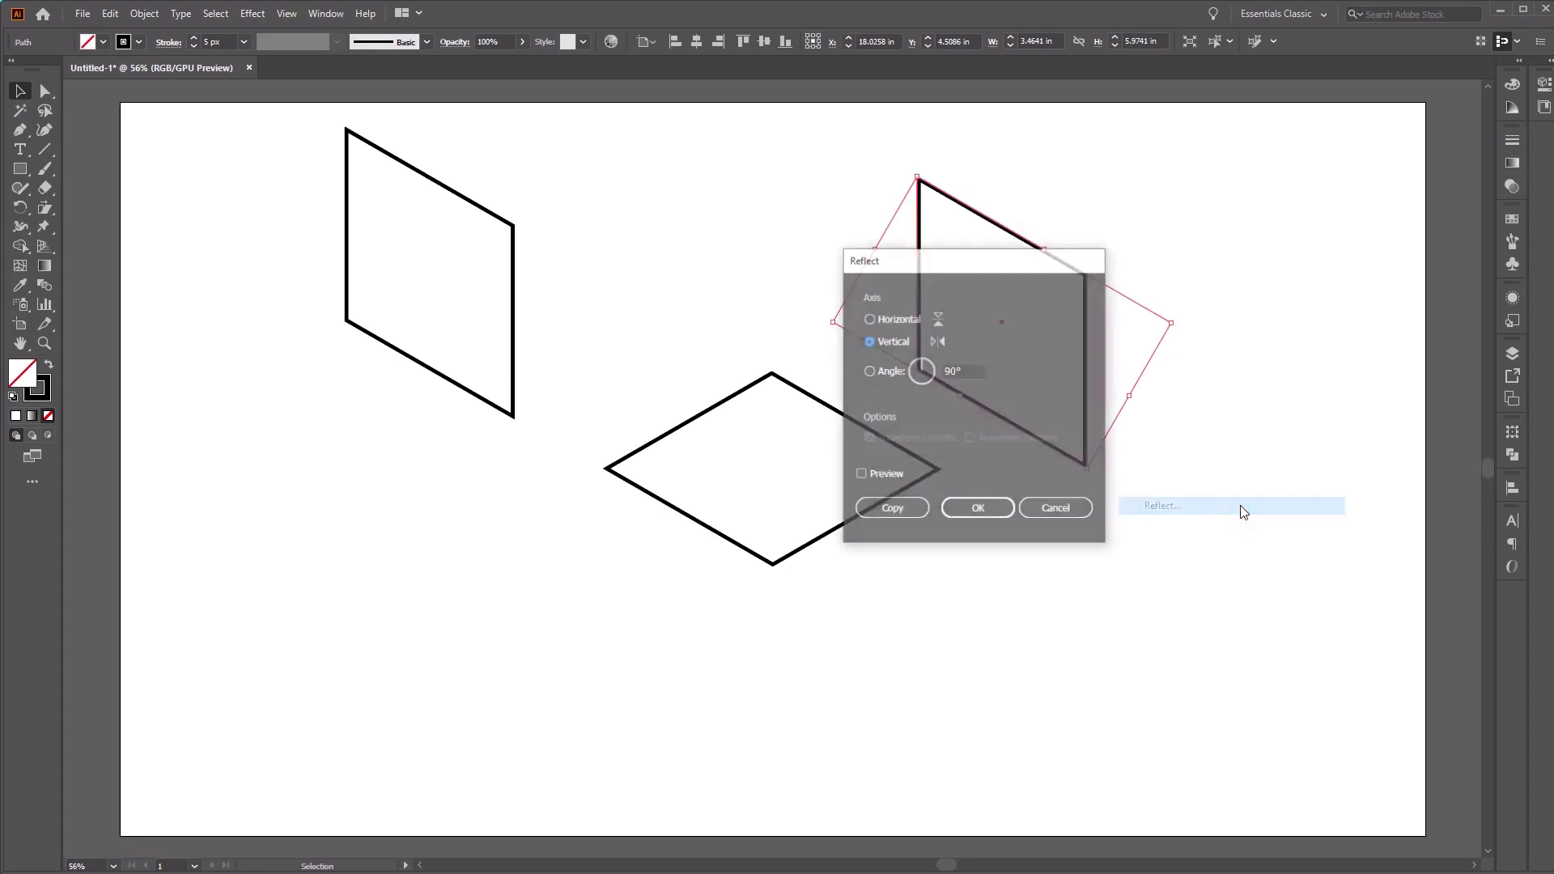
{"action": "left_click", "coordinate": [997, 510]}
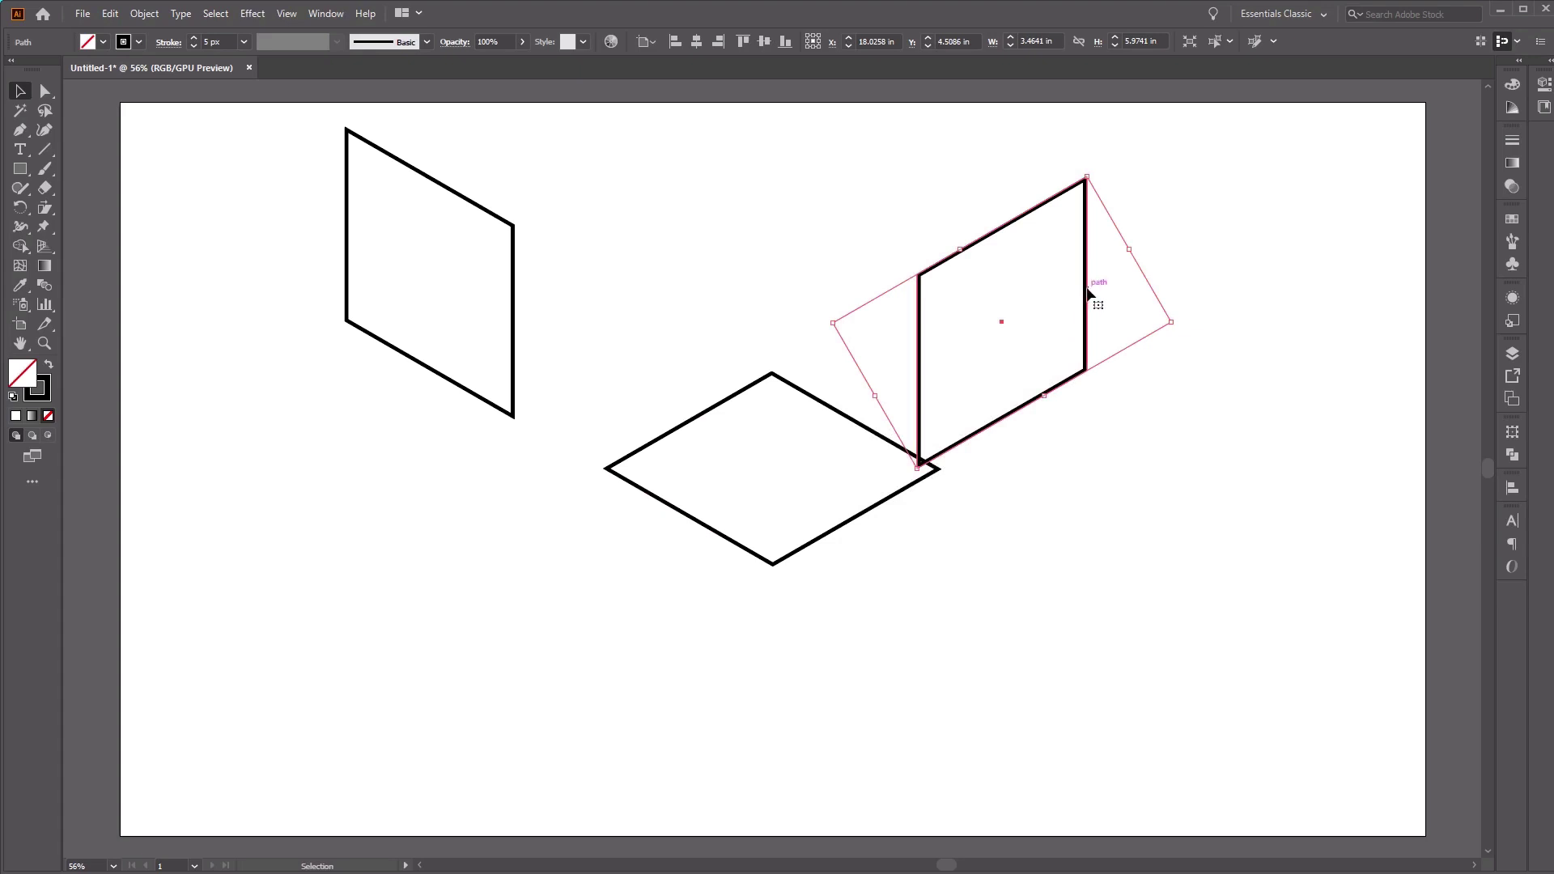
- Fit the left and right faces under the diamond and lower the top face onto them
{"action": "left_click_drag", "start_coordinate": [1093, 295], "coordinate": [951, 591]}
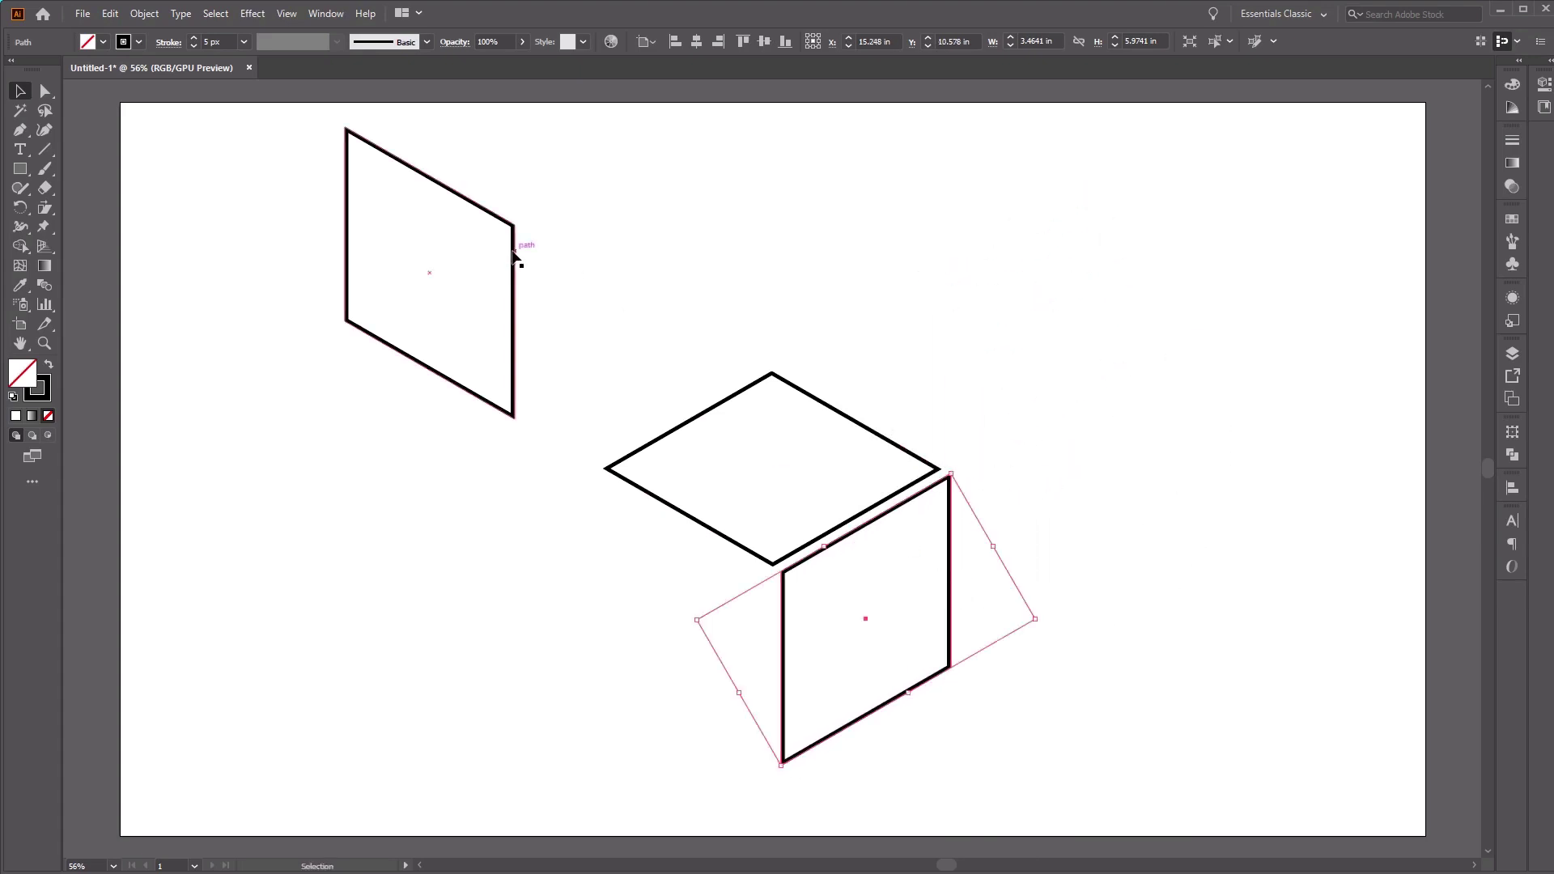
{"action": "left_click_drag", "start_coordinate": [512, 252], "coordinate": [771, 601]}
{"action": "left_click_drag", "start_coordinate": [812, 560], "coordinate": [806, 558]}
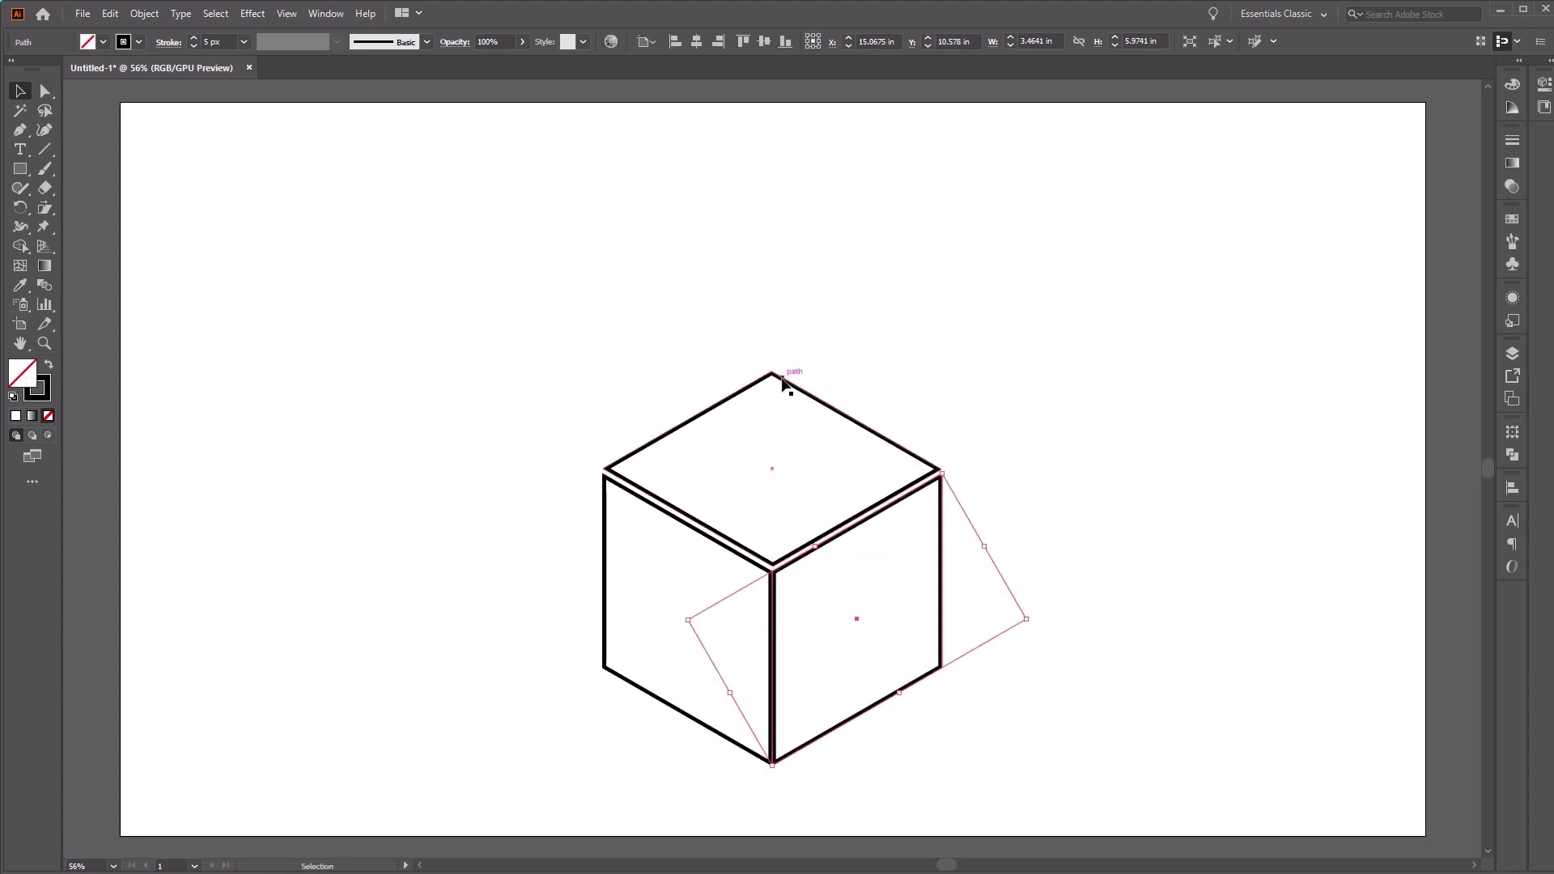
{"action": "left_click_drag", "start_coordinate": [783, 383], "coordinate": [785, 392]}
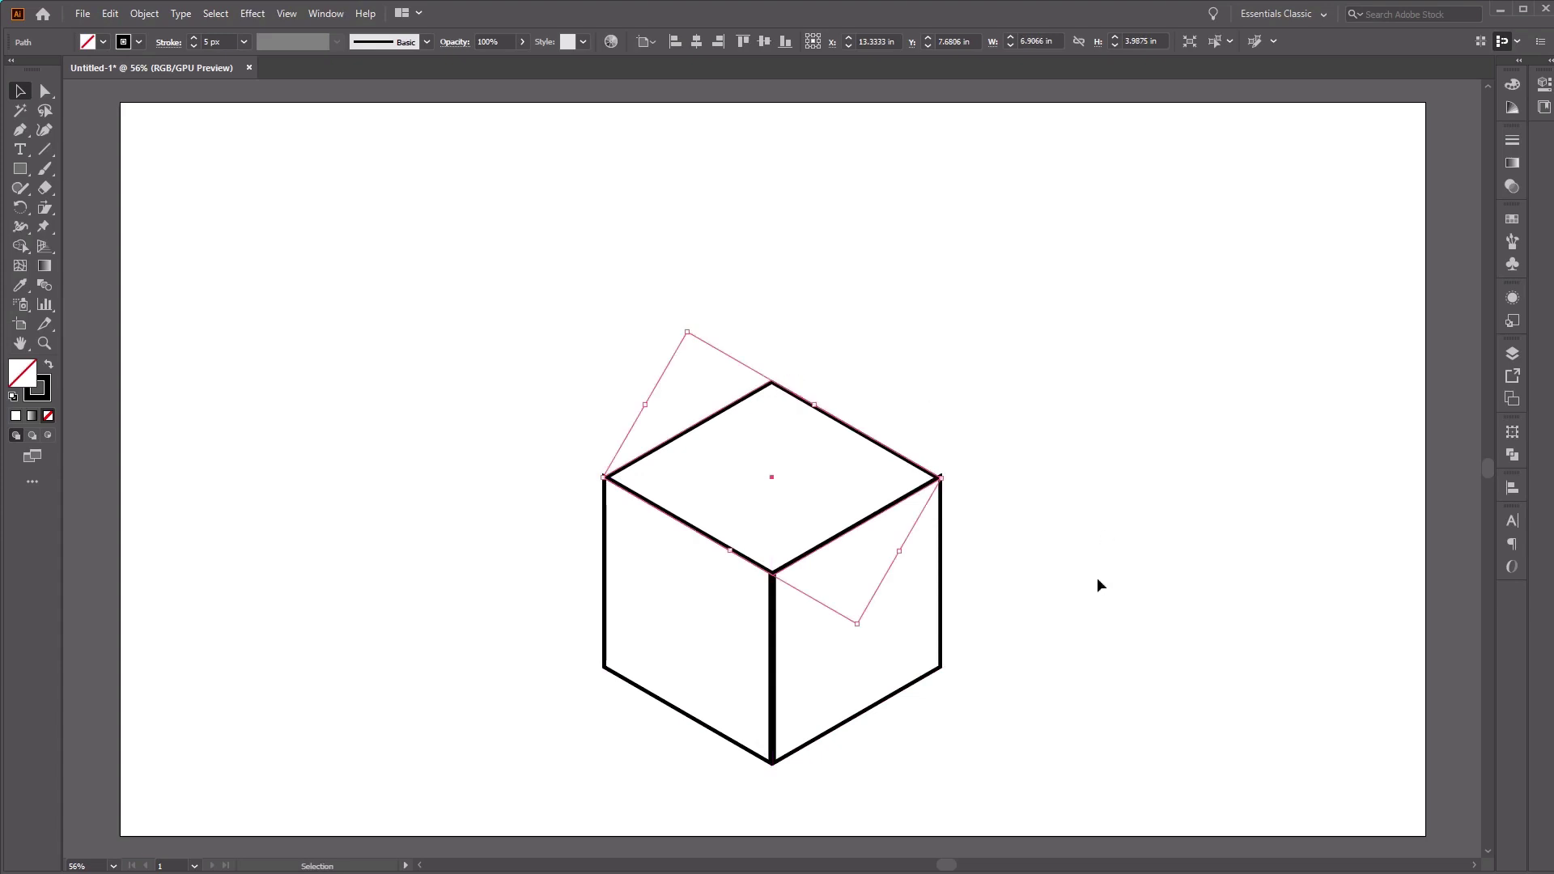
{"action": "left_click", "coordinate": [1070, 625]}
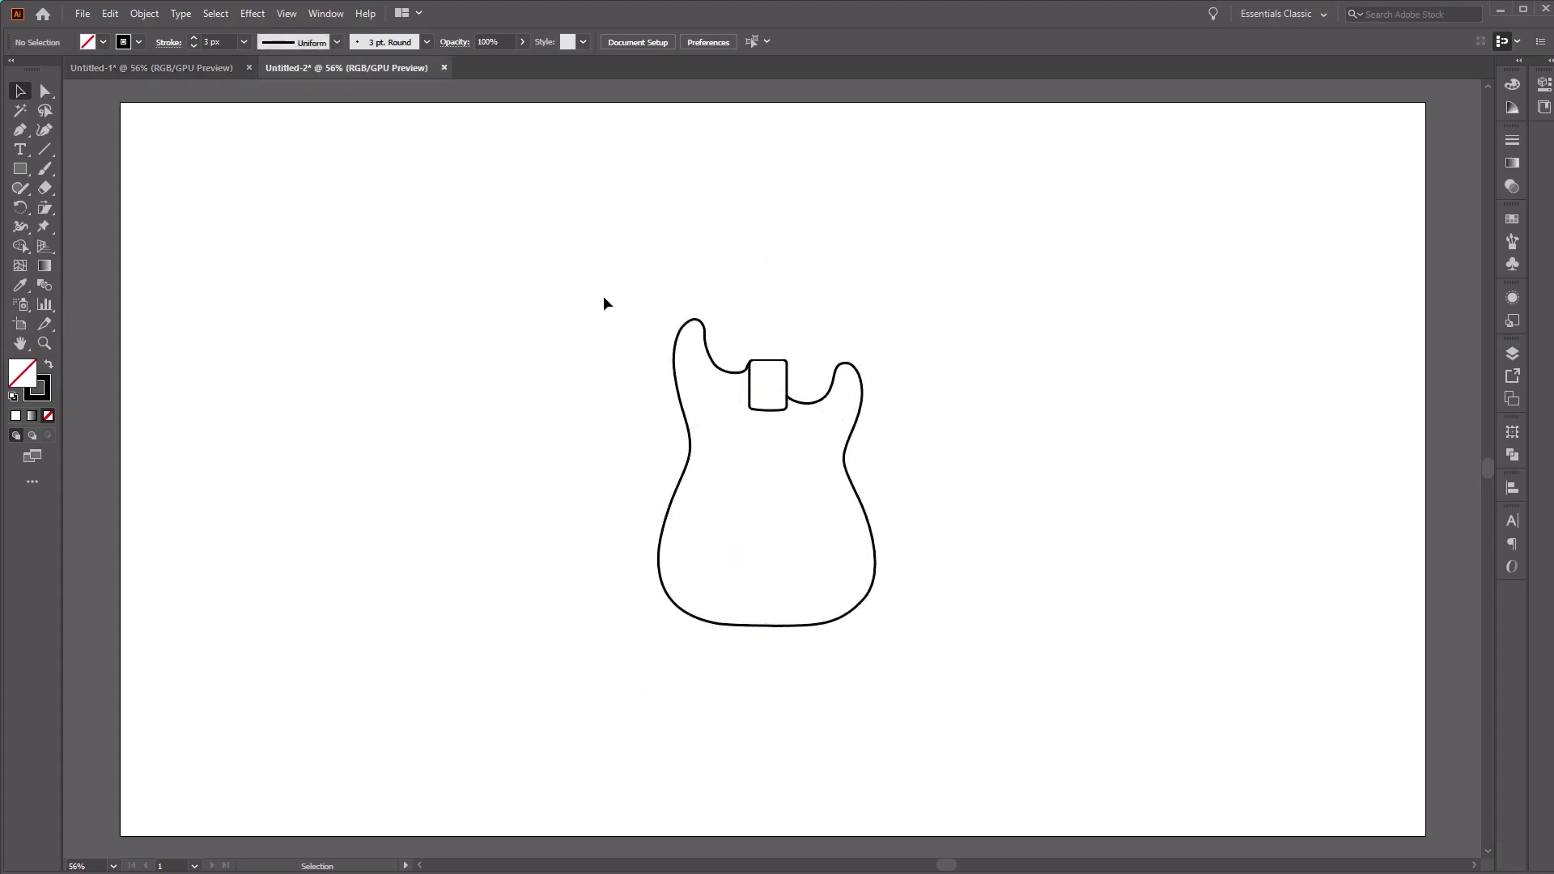
- Select the whole guitar body group and scale it to 86.062% height
{"action": "left_click_drag", "start_coordinate": [598, 285], "coordinate": [977, 647]}
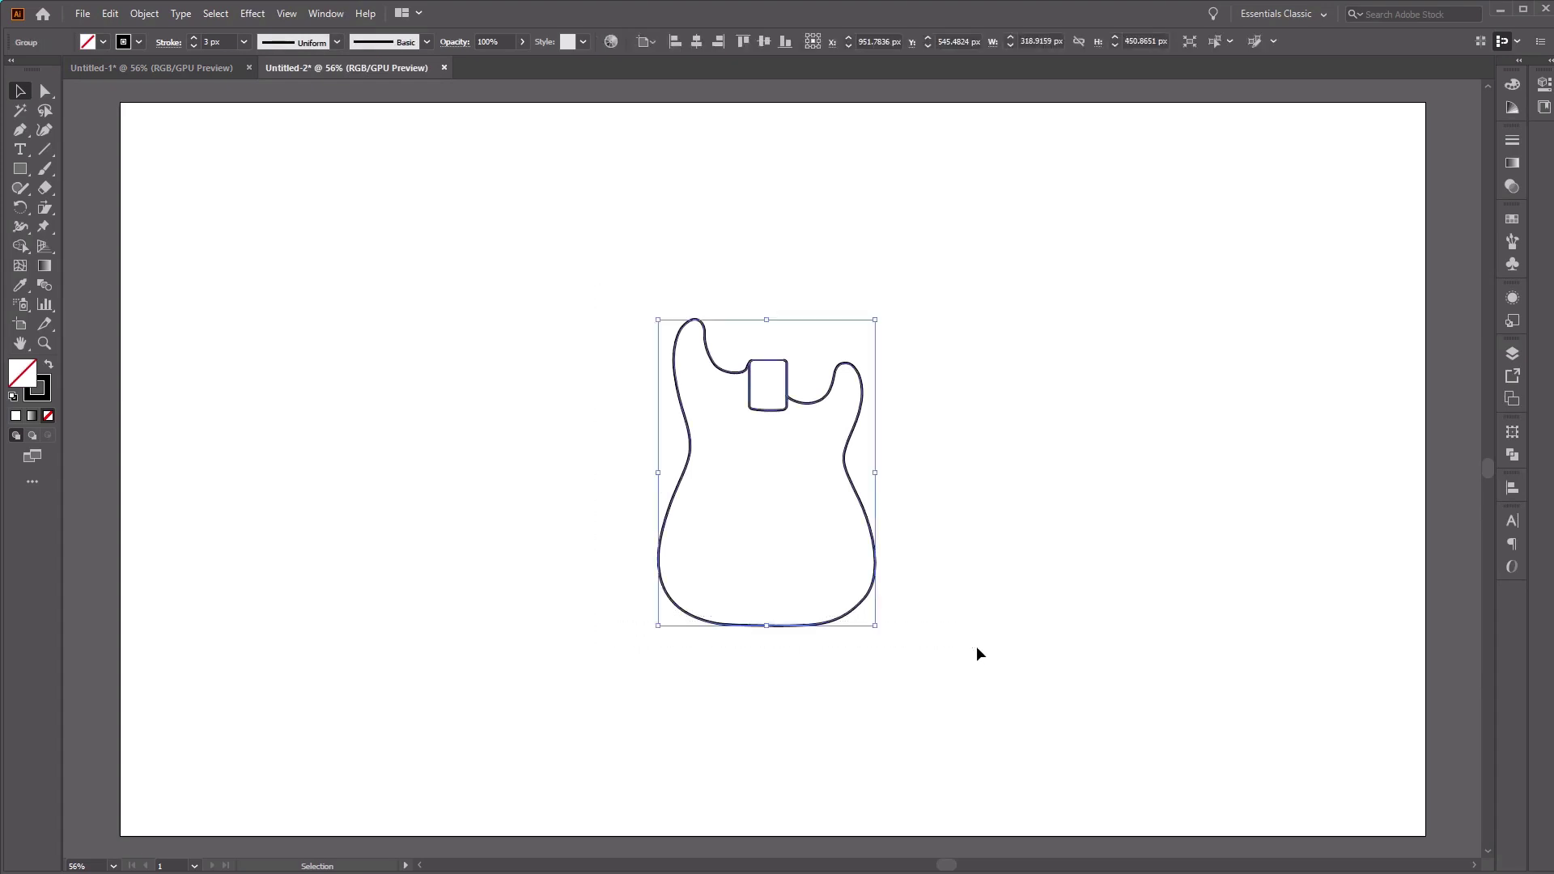
{"action": "left_click", "coordinate": [46, 212]}
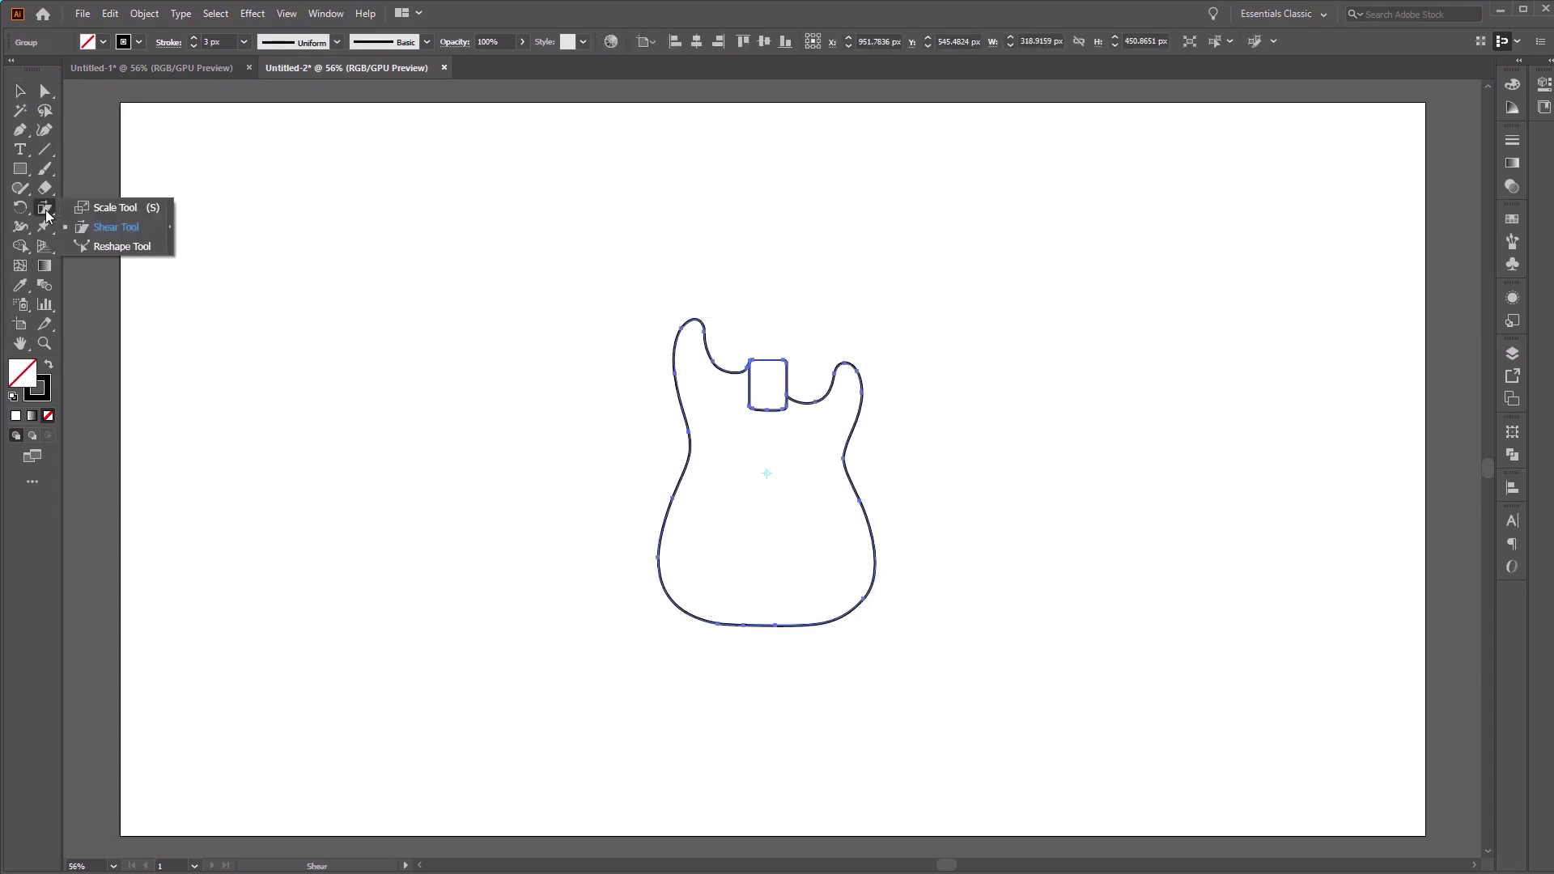
{"action": "left_click", "coordinate": [89, 208]}
{"action": "double_click", "coordinate": [47, 208]}
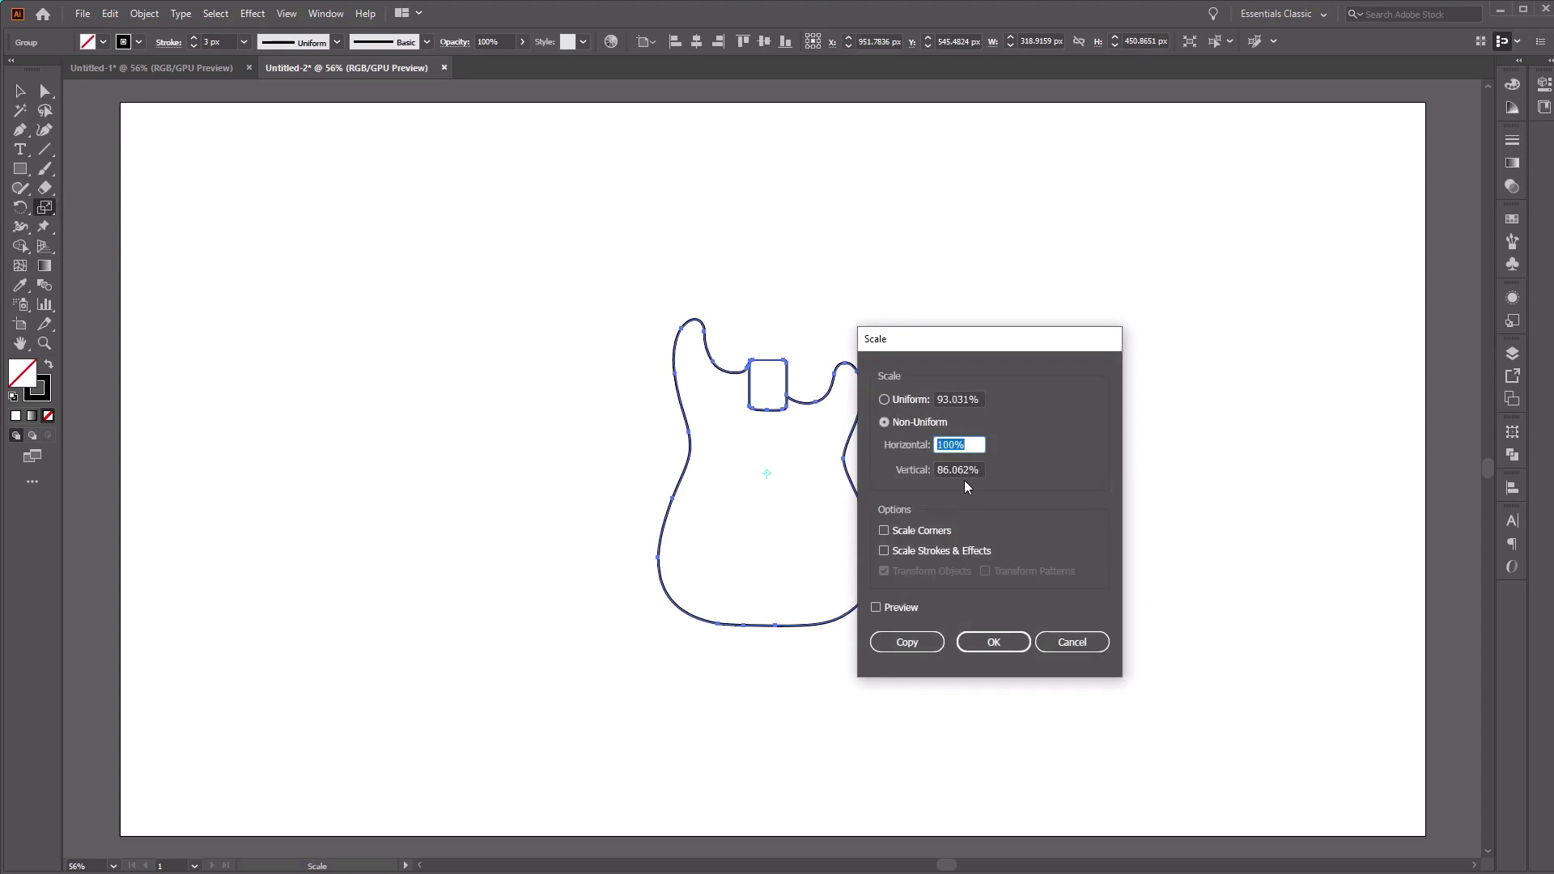
{"action": "left_click", "coordinate": [996, 641]}
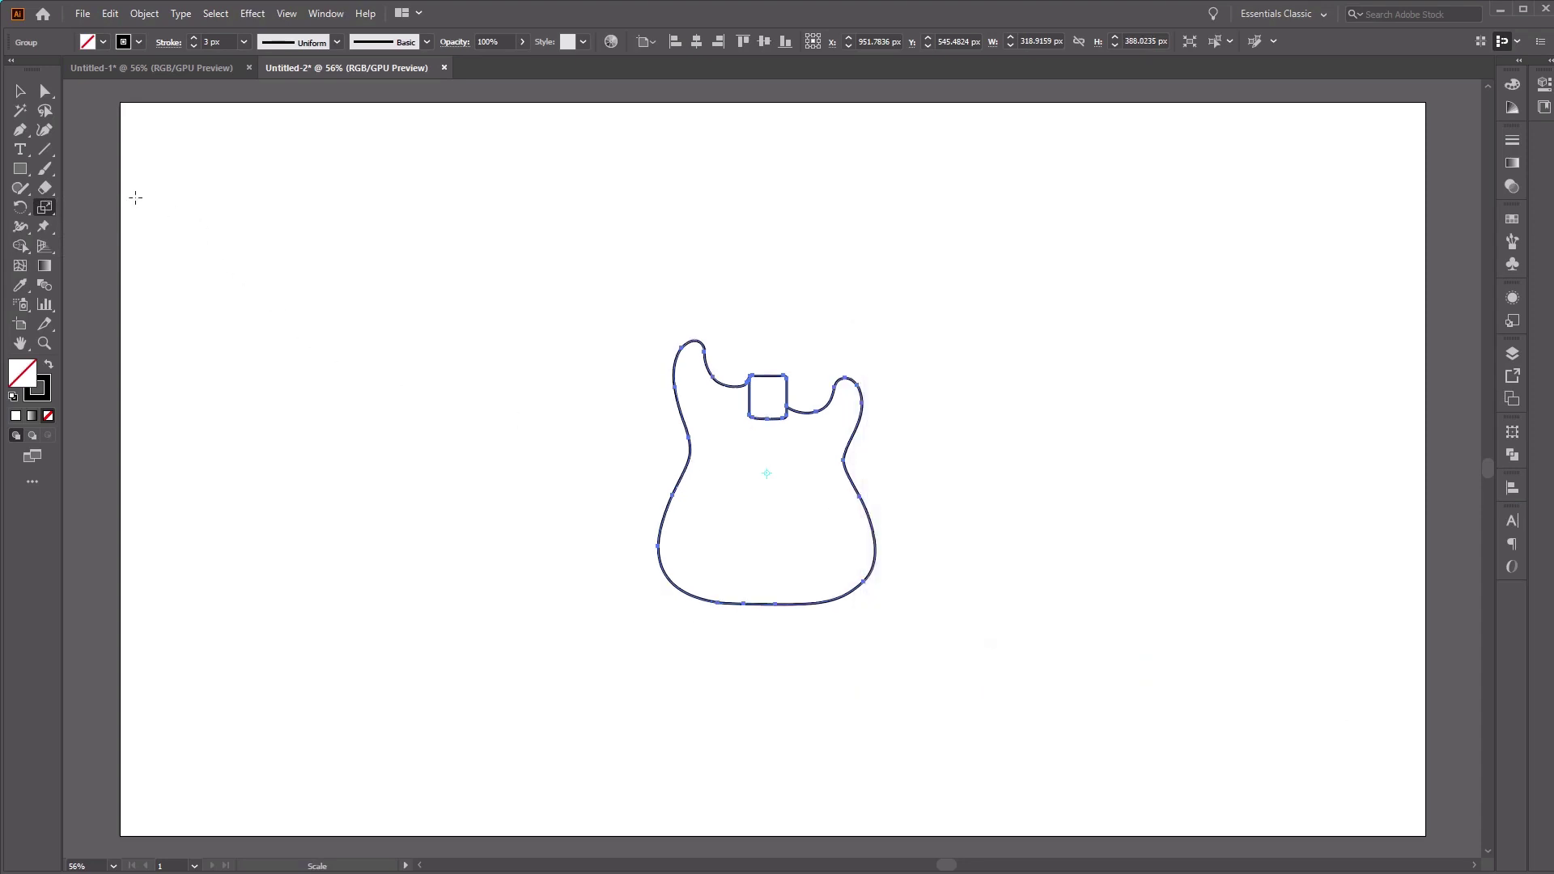
- Shear the guitar body 30° horizontally and rotate it into isometric position
{"action": "left_click_drag", "start_coordinate": [55, 210], "coordinate": [113, 226]}
{"action": "double_click", "coordinate": [50, 211]}
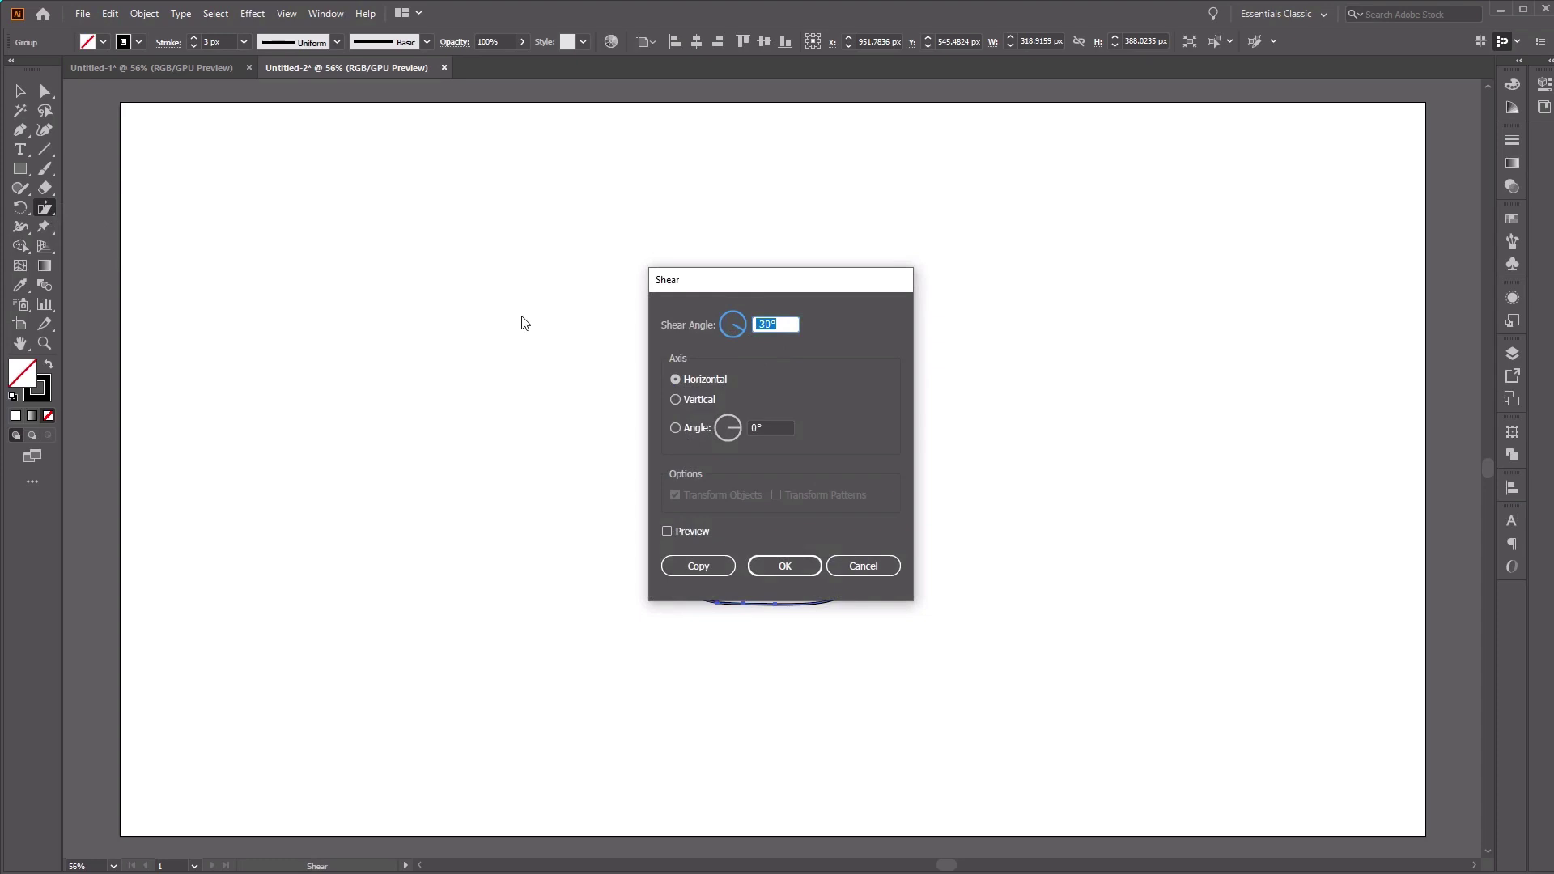
{"action": "type", "text": "30"}
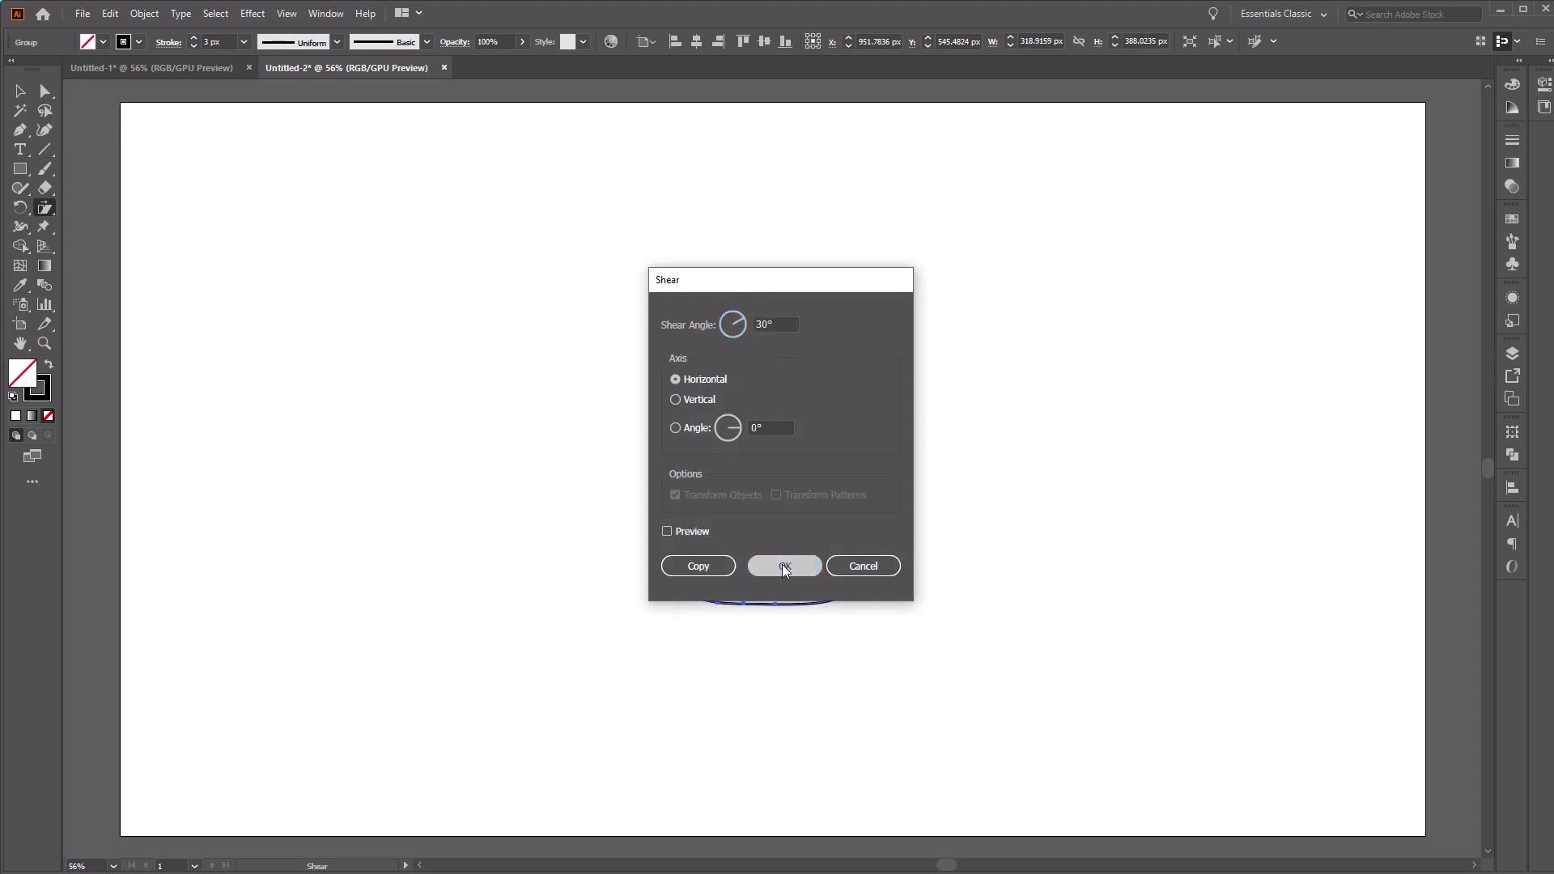
{"action": "left_click", "coordinate": [783, 566]}
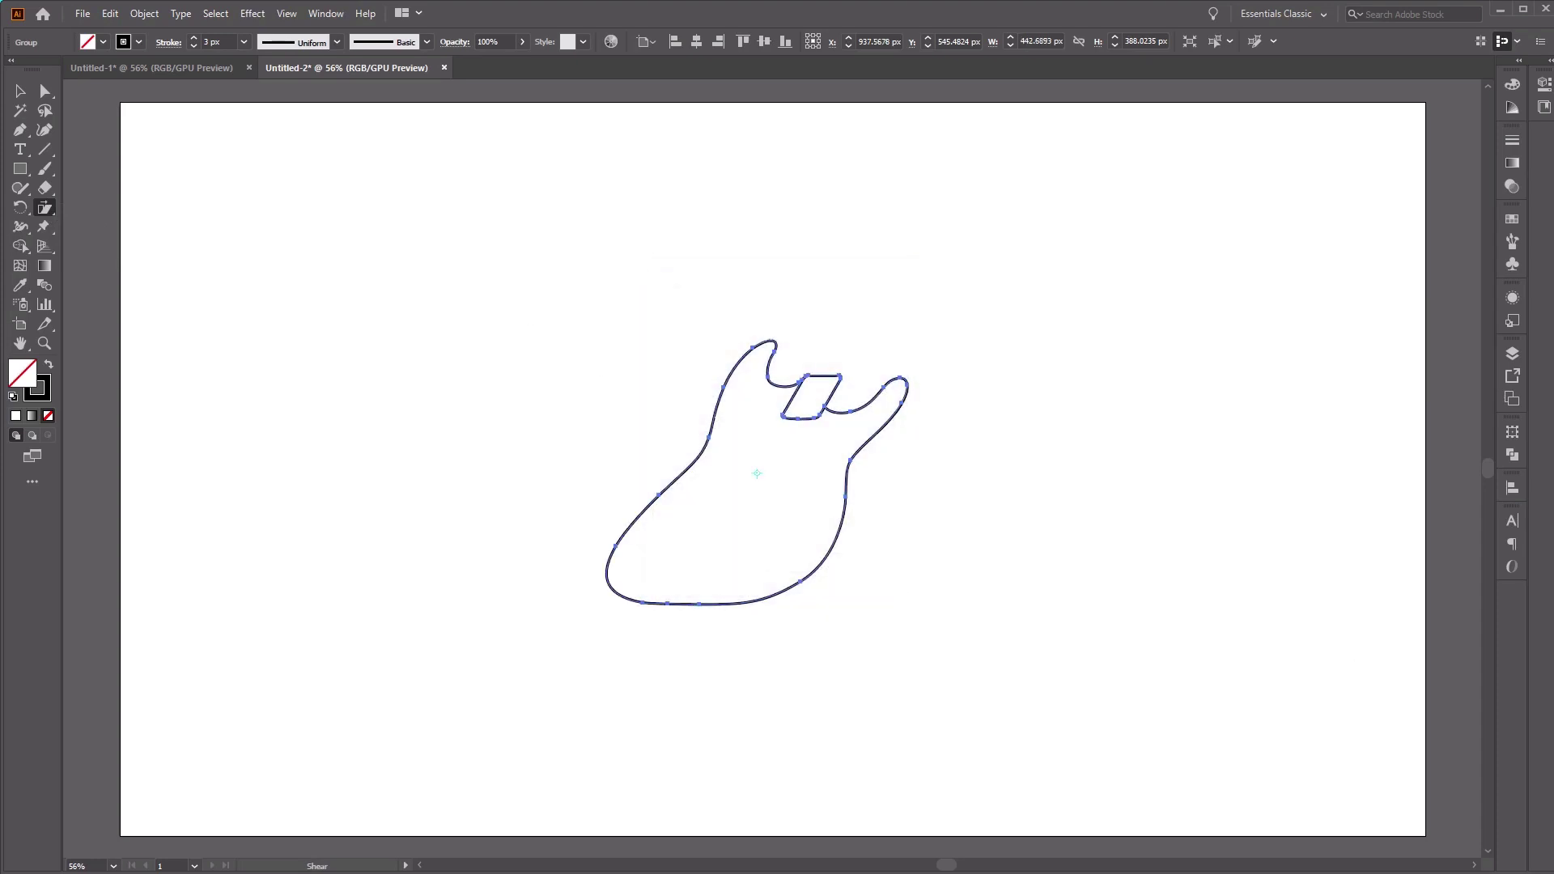
{"action": "double_click", "coordinate": [20, 208]}
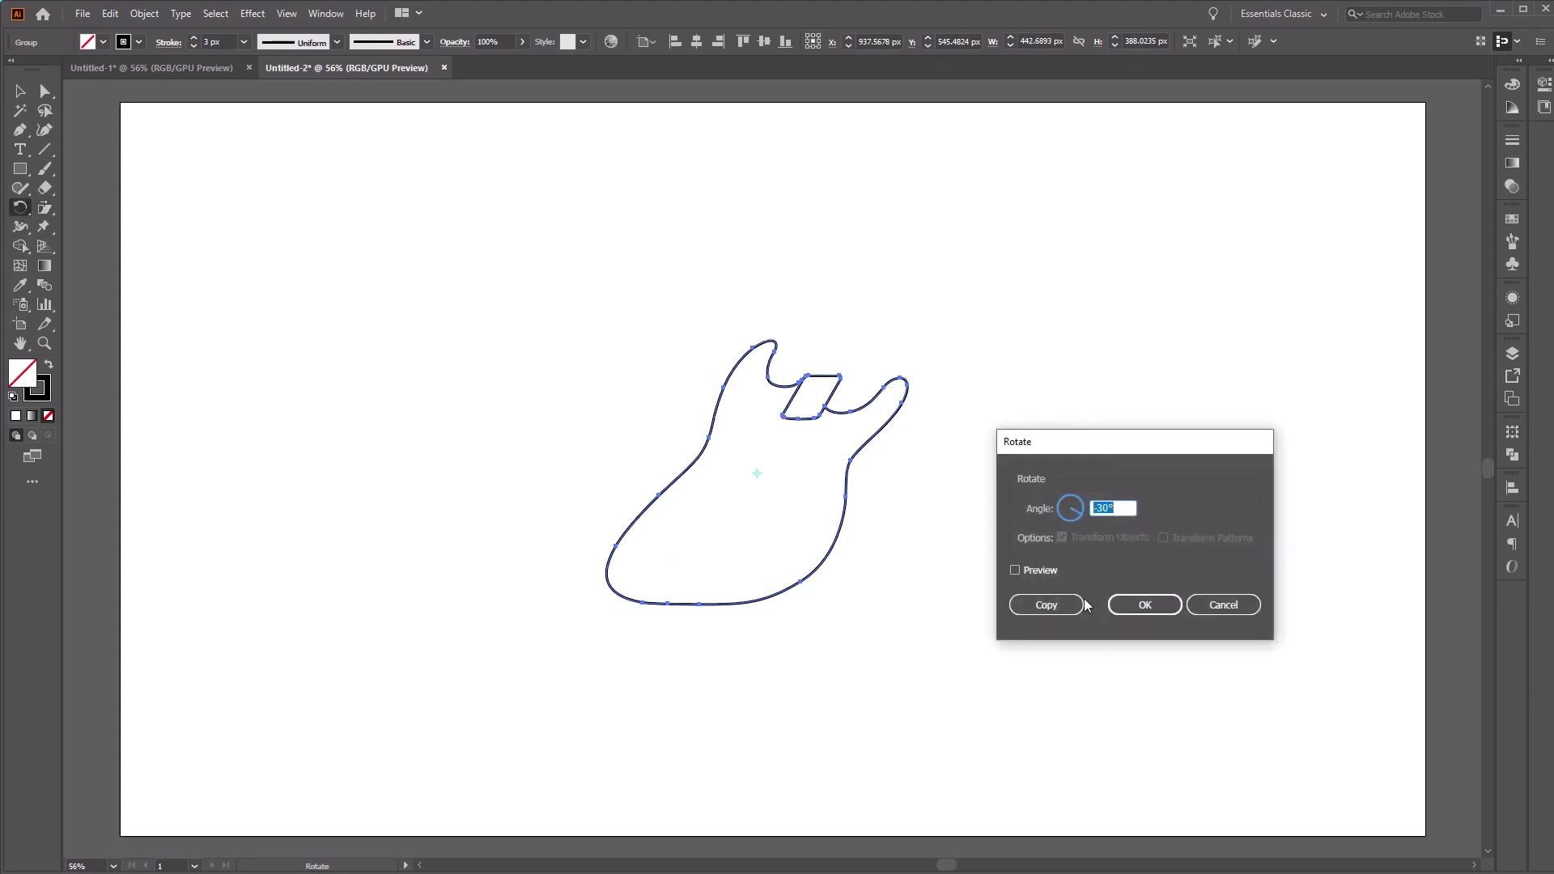
{"action": "left_click", "coordinate": [1148, 605]}
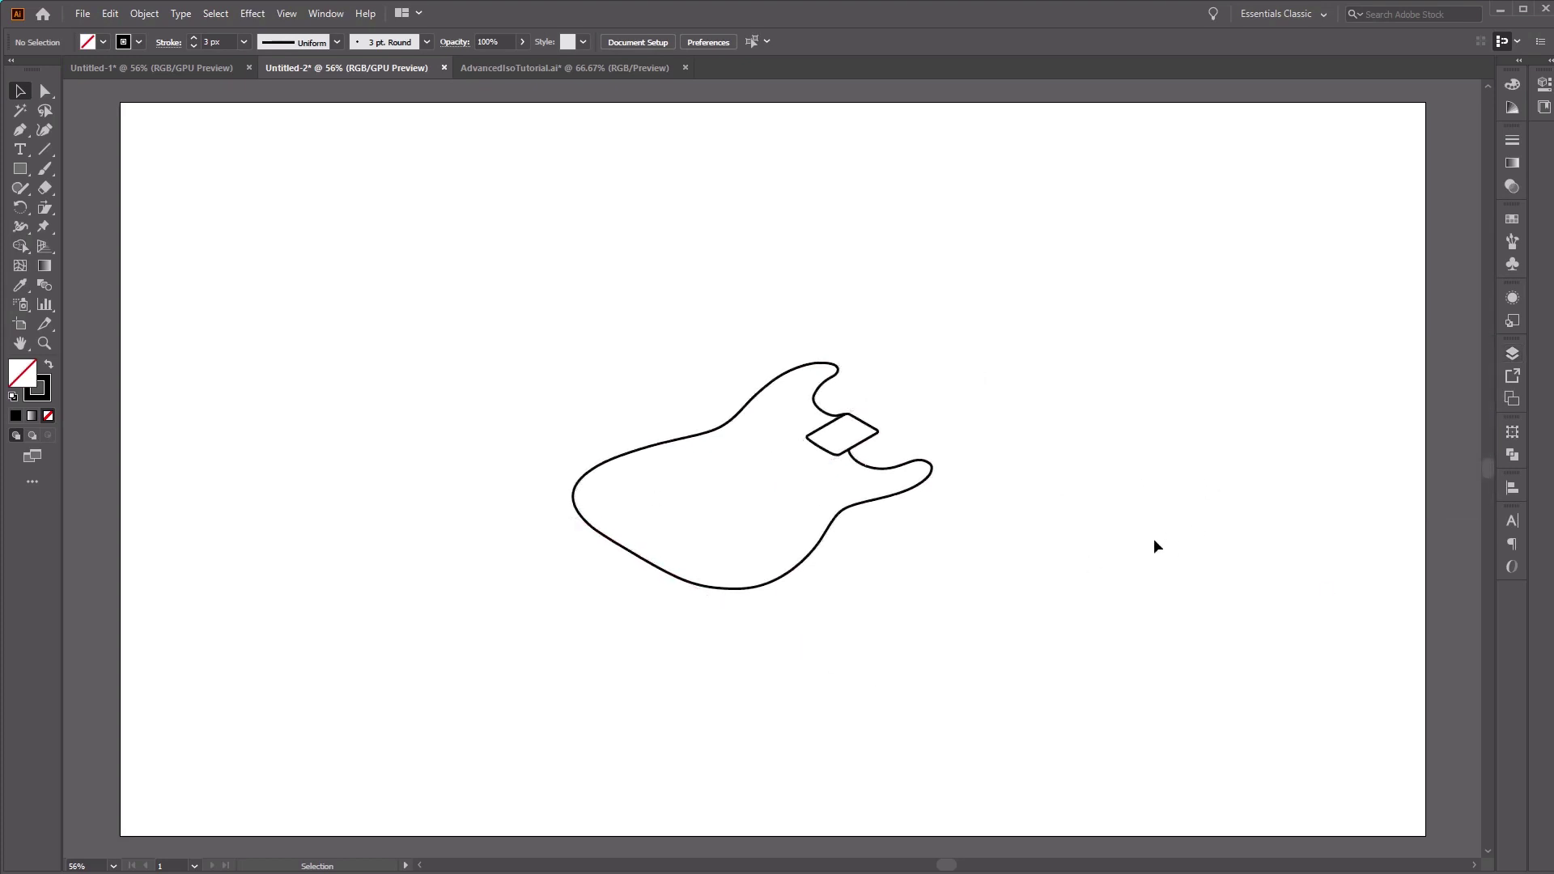
- Paste the two neck rectangles, move them upper right, and squash them vertically to 86.062%
{"action": "key", "text": "ctrl+v"}
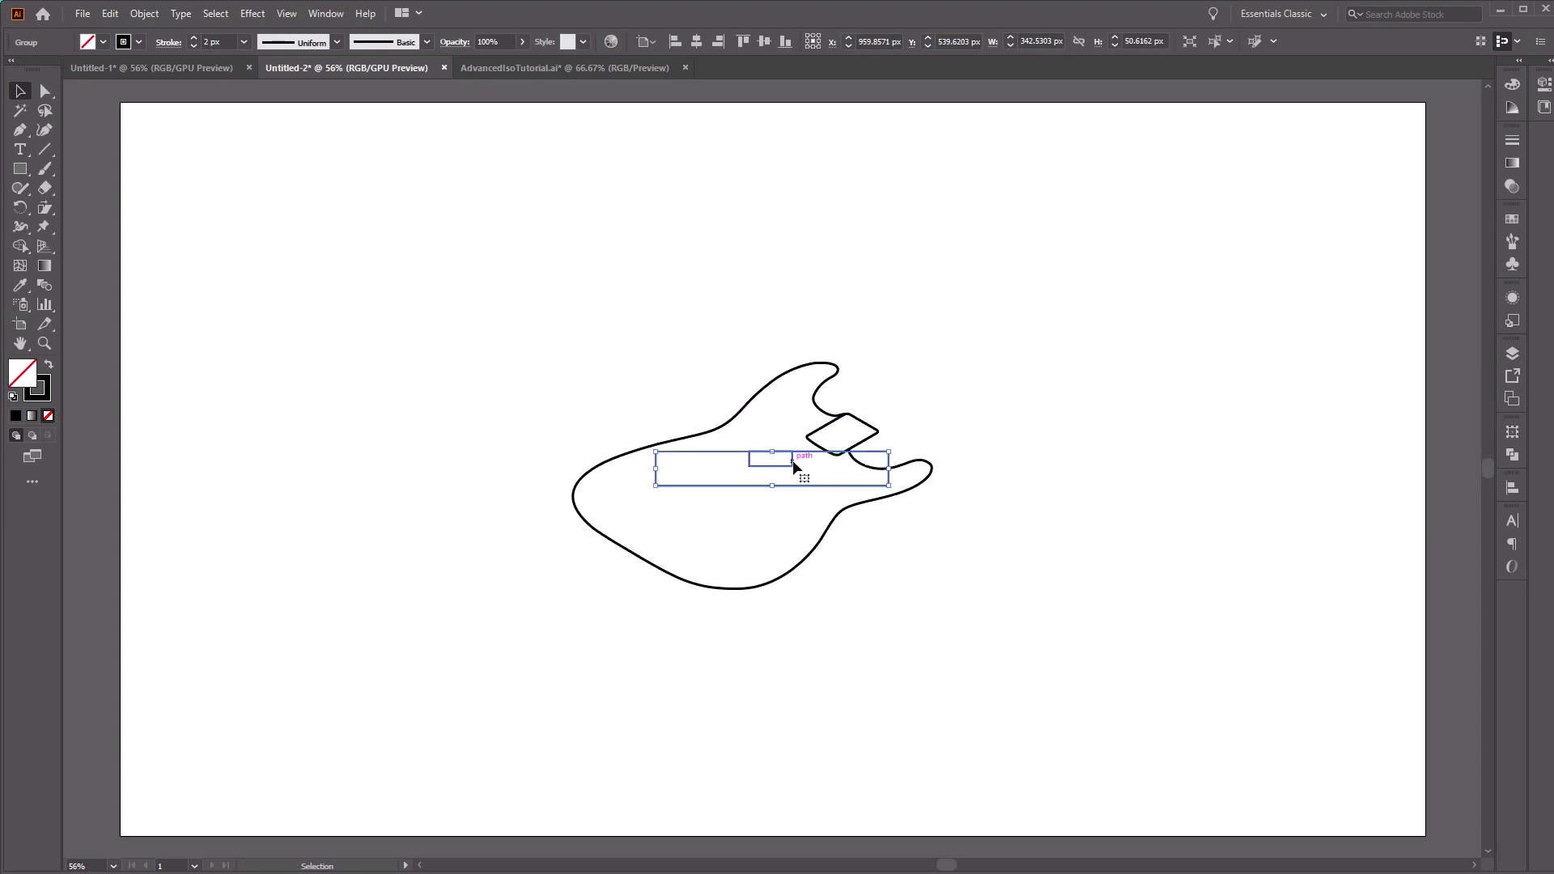
{"action": "left_click_drag", "start_coordinate": [794, 467], "coordinate": [1133, 325]}
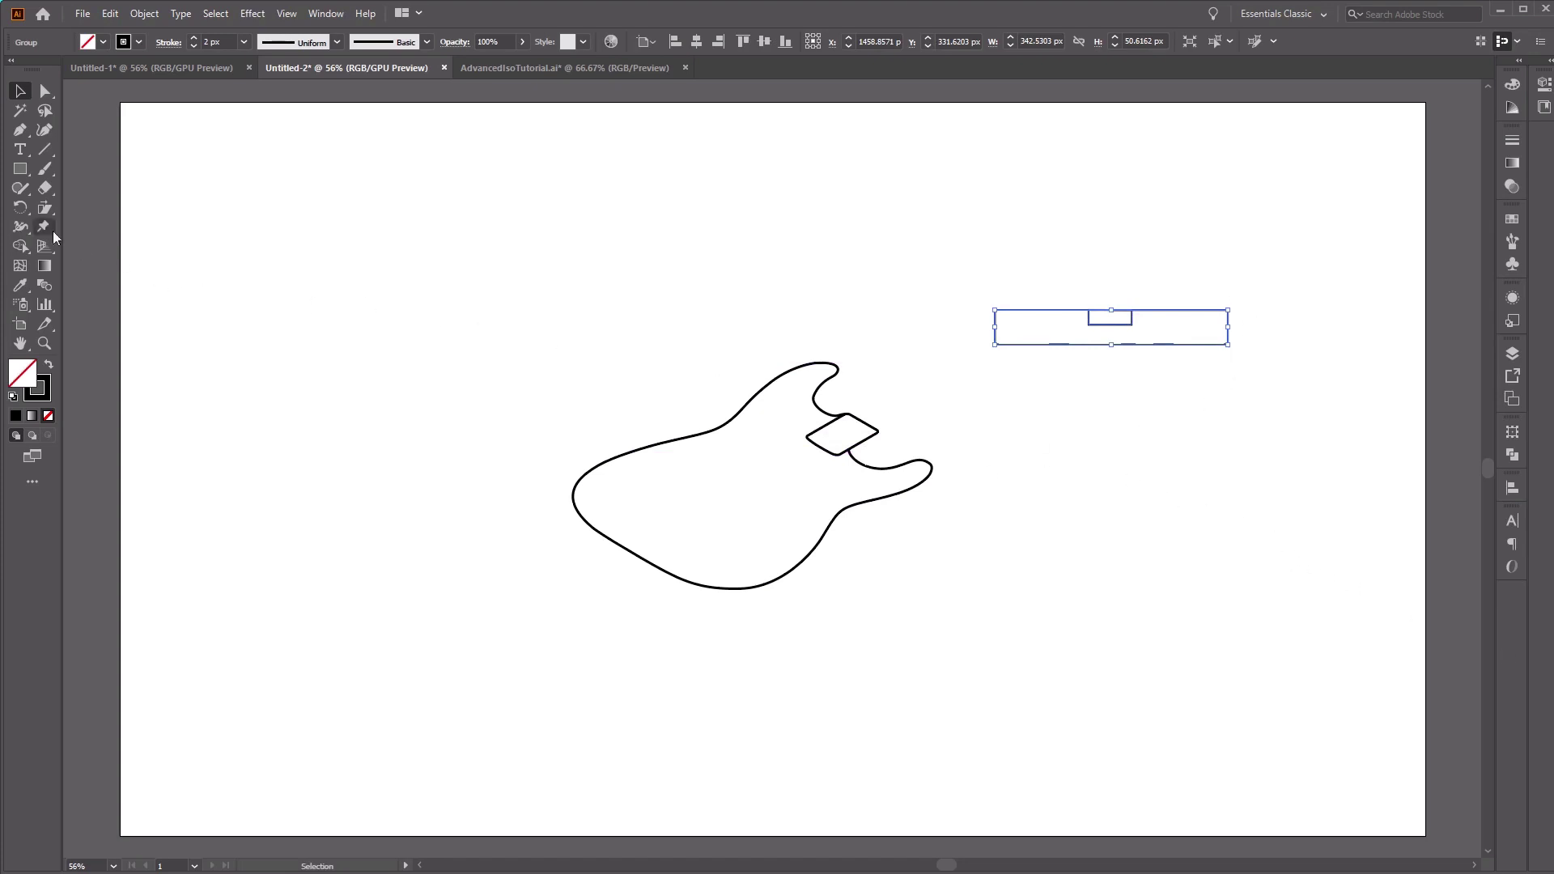
{"action": "left_click_drag", "start_coordinate": [46, 207], "coordinate": [135, 211]}
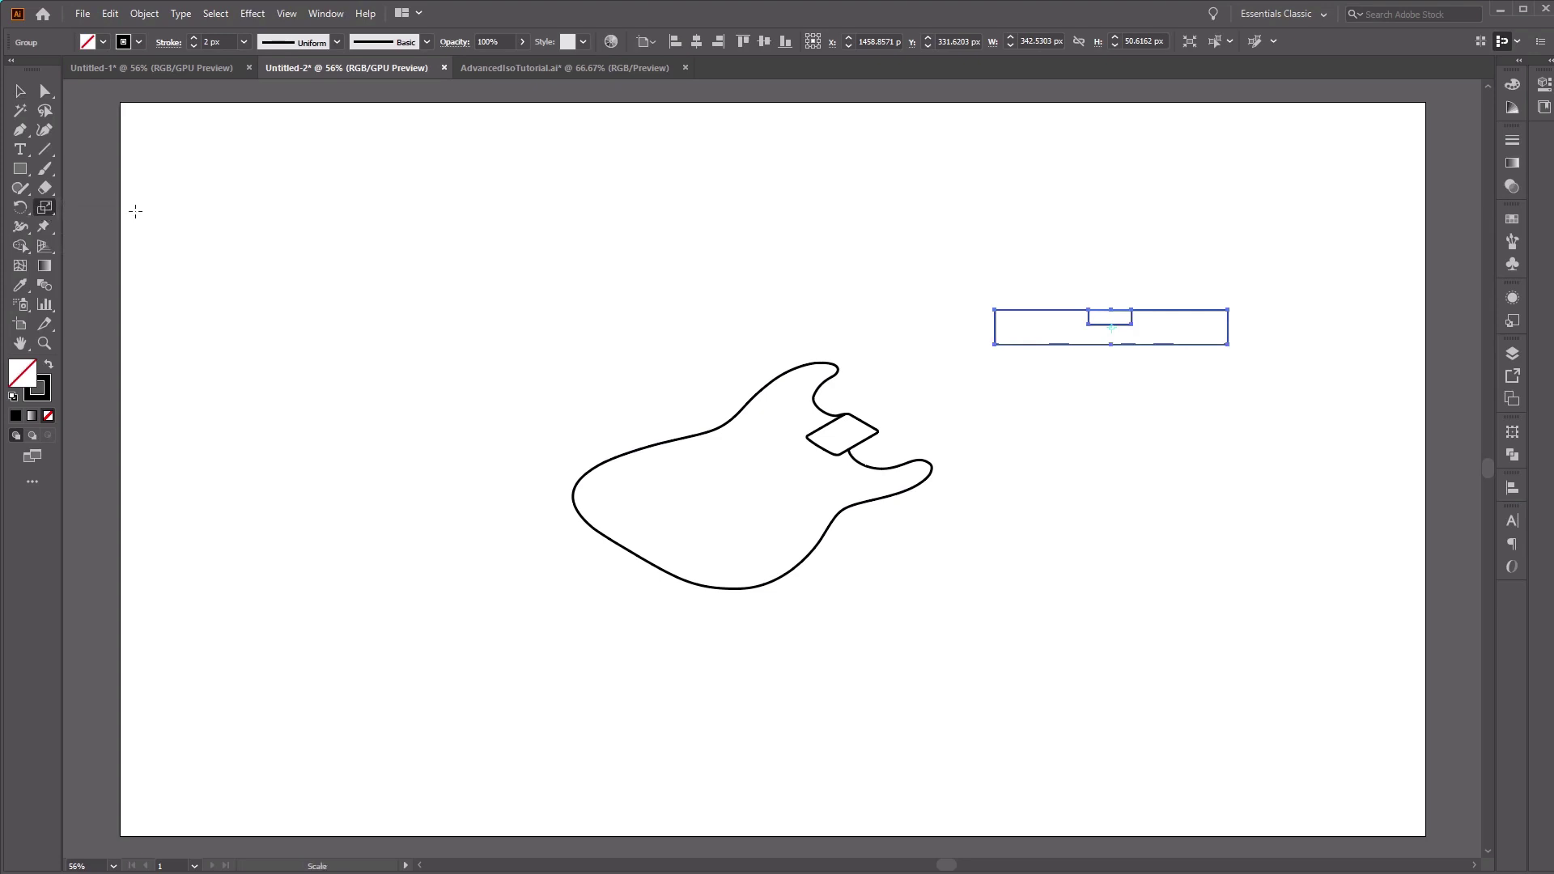
{"action": "double_click", "coordinate": [46, 207]}
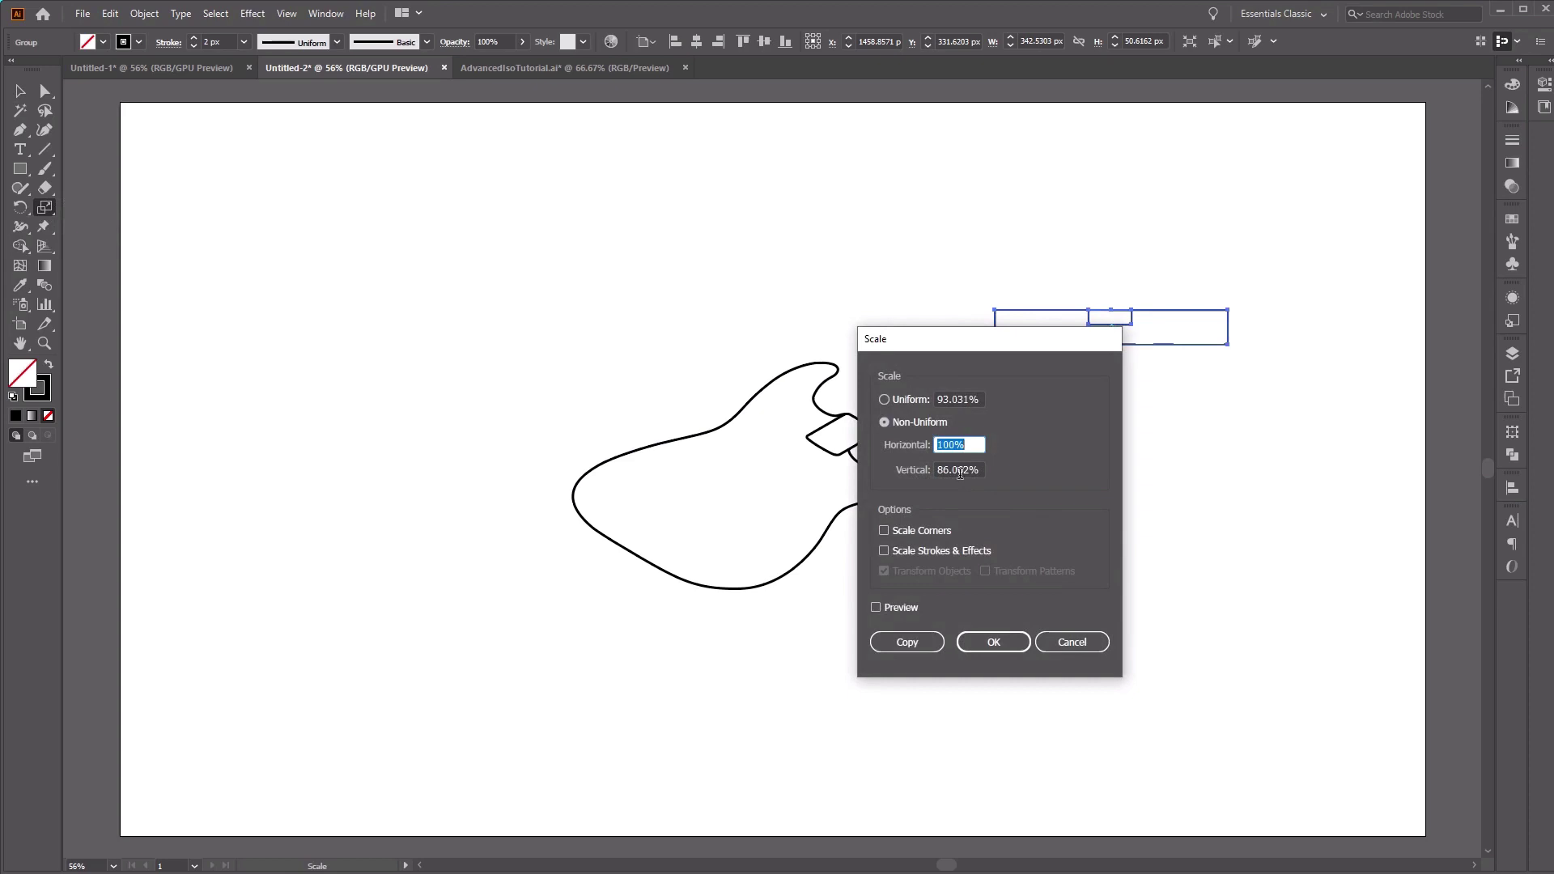
{"action": "left_click", "coordinate": [1011, 642]}
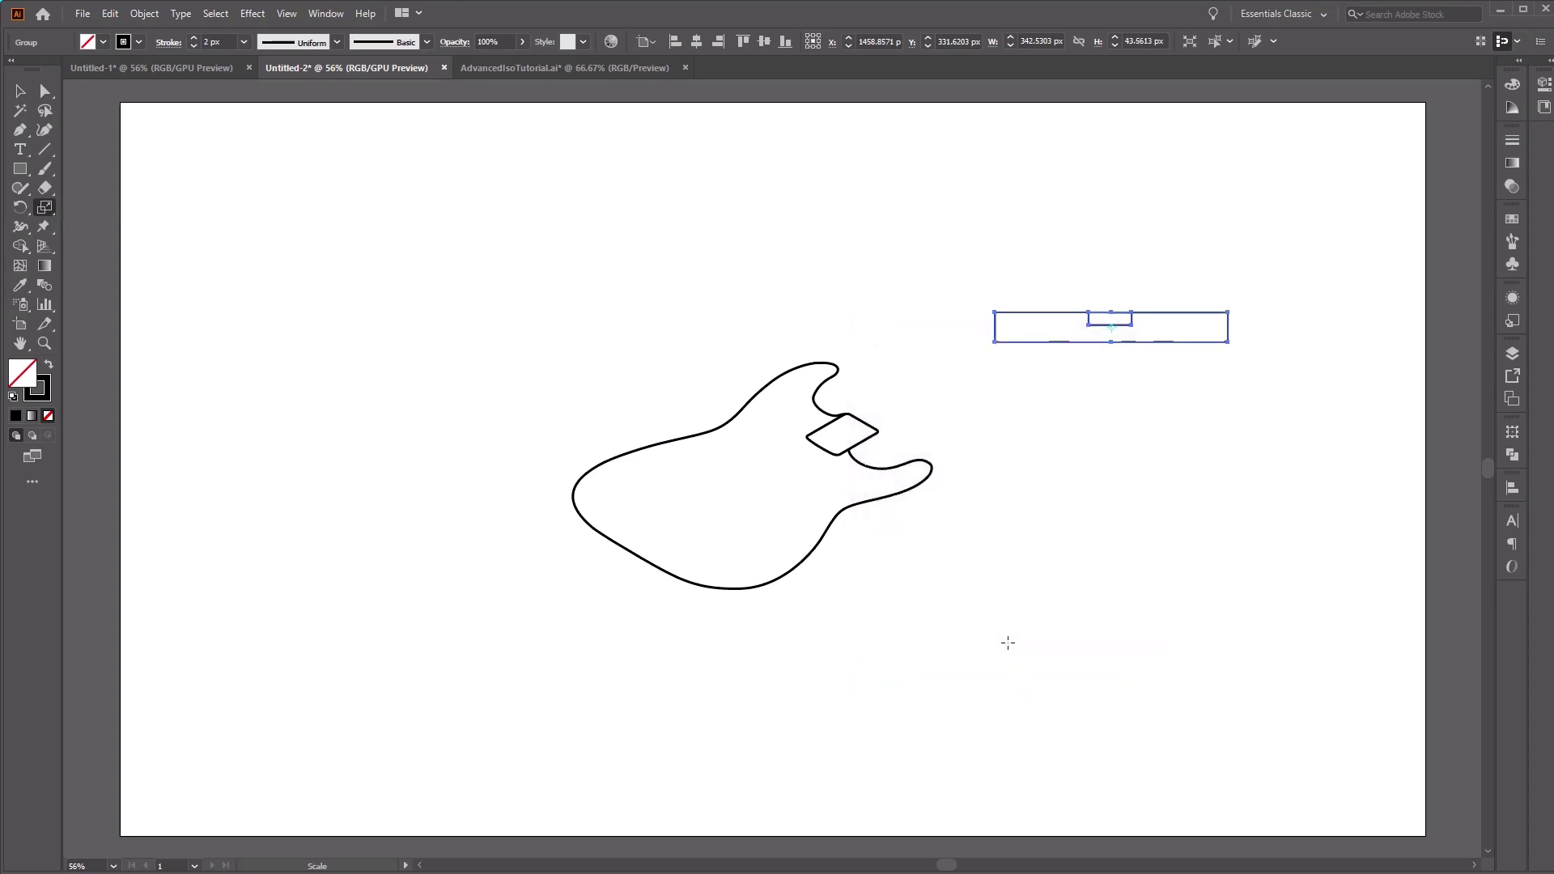
- Shear the rectangle group 30° horizontally and rotate it 30° into an isometric slant
{"action": "left_click", "coordinate": [45, 208]}
{"action": "left_click", "coordinate": [104, 228]}
{"action": "double_click", "coordinate": [45, 209]}
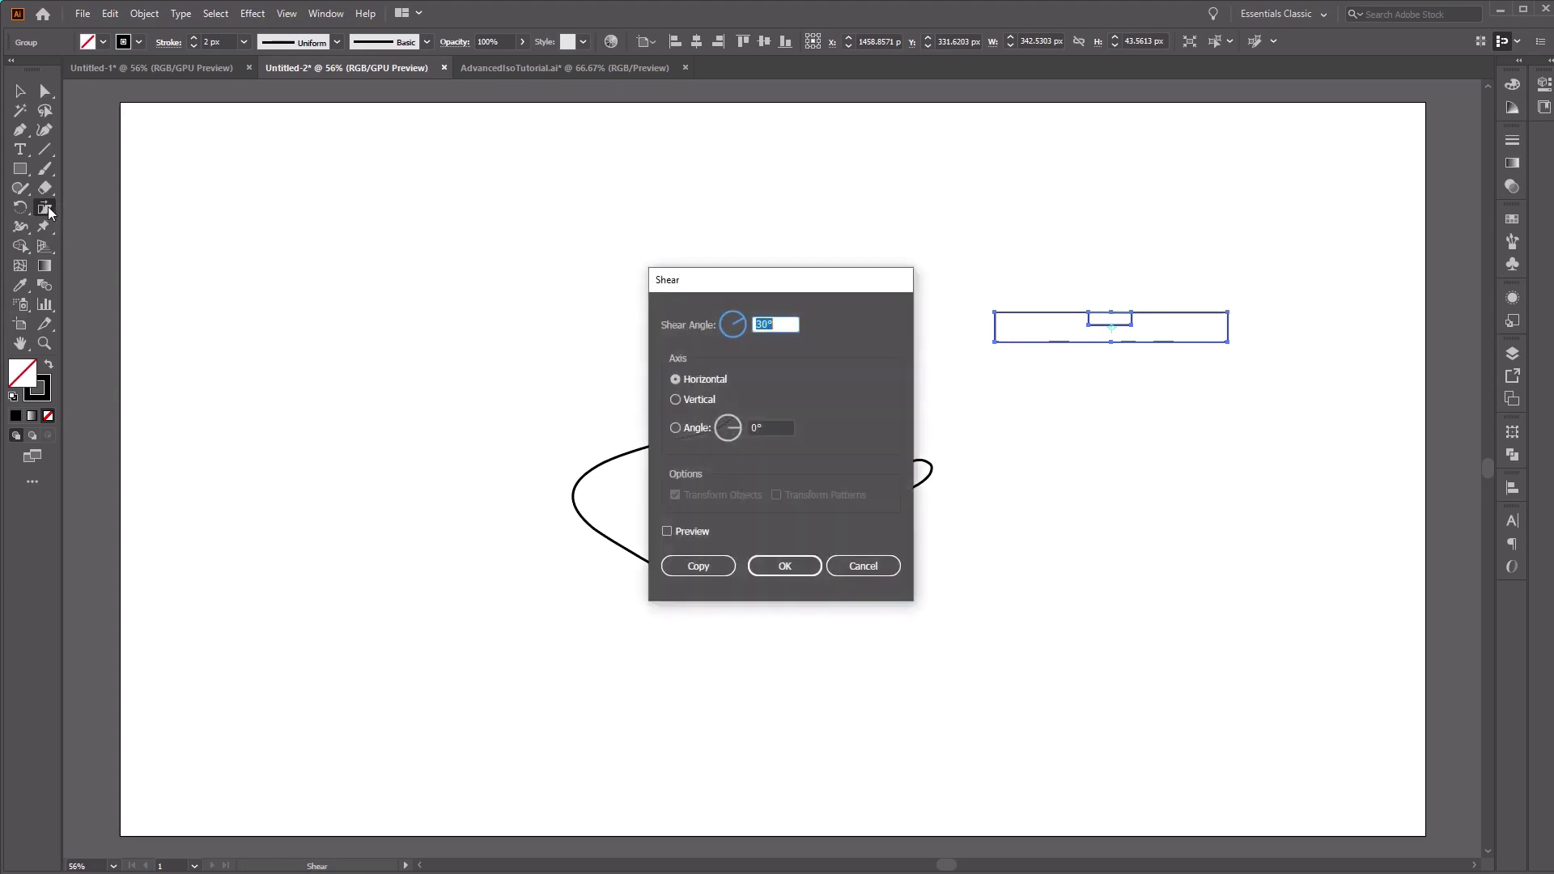
{"action": "left_click", "coordinate": [782, 571]}
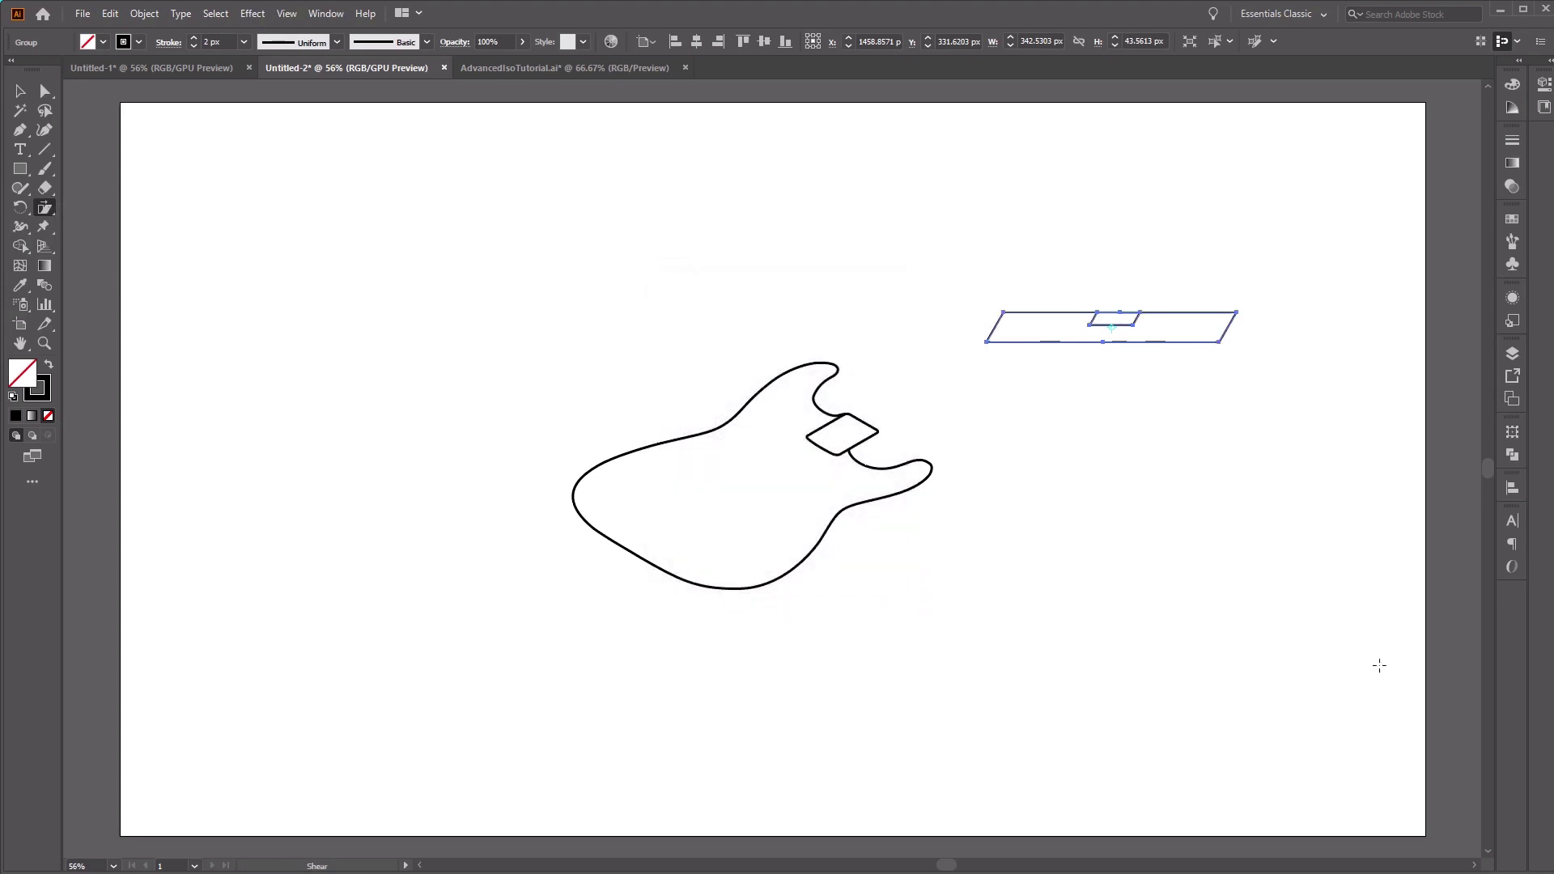
{"action": "double_click", "coordinate": [20, 208]}
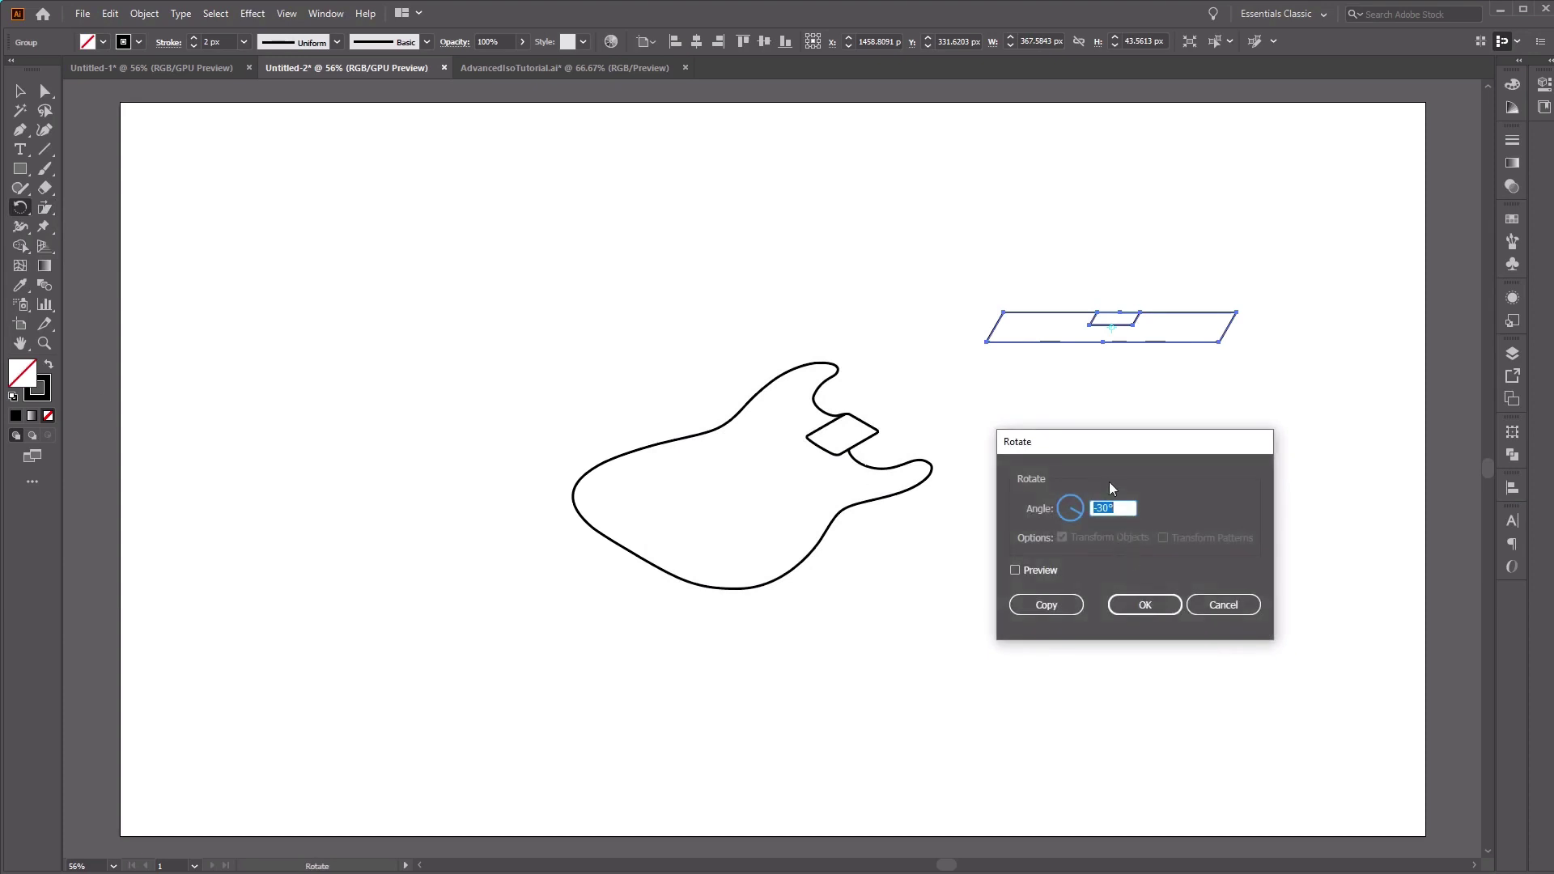
{"action": "type", "text": "30"}
{"action": "key", "text": "Return"}
{"action": "left_click", "coordinate": [20, 90]}
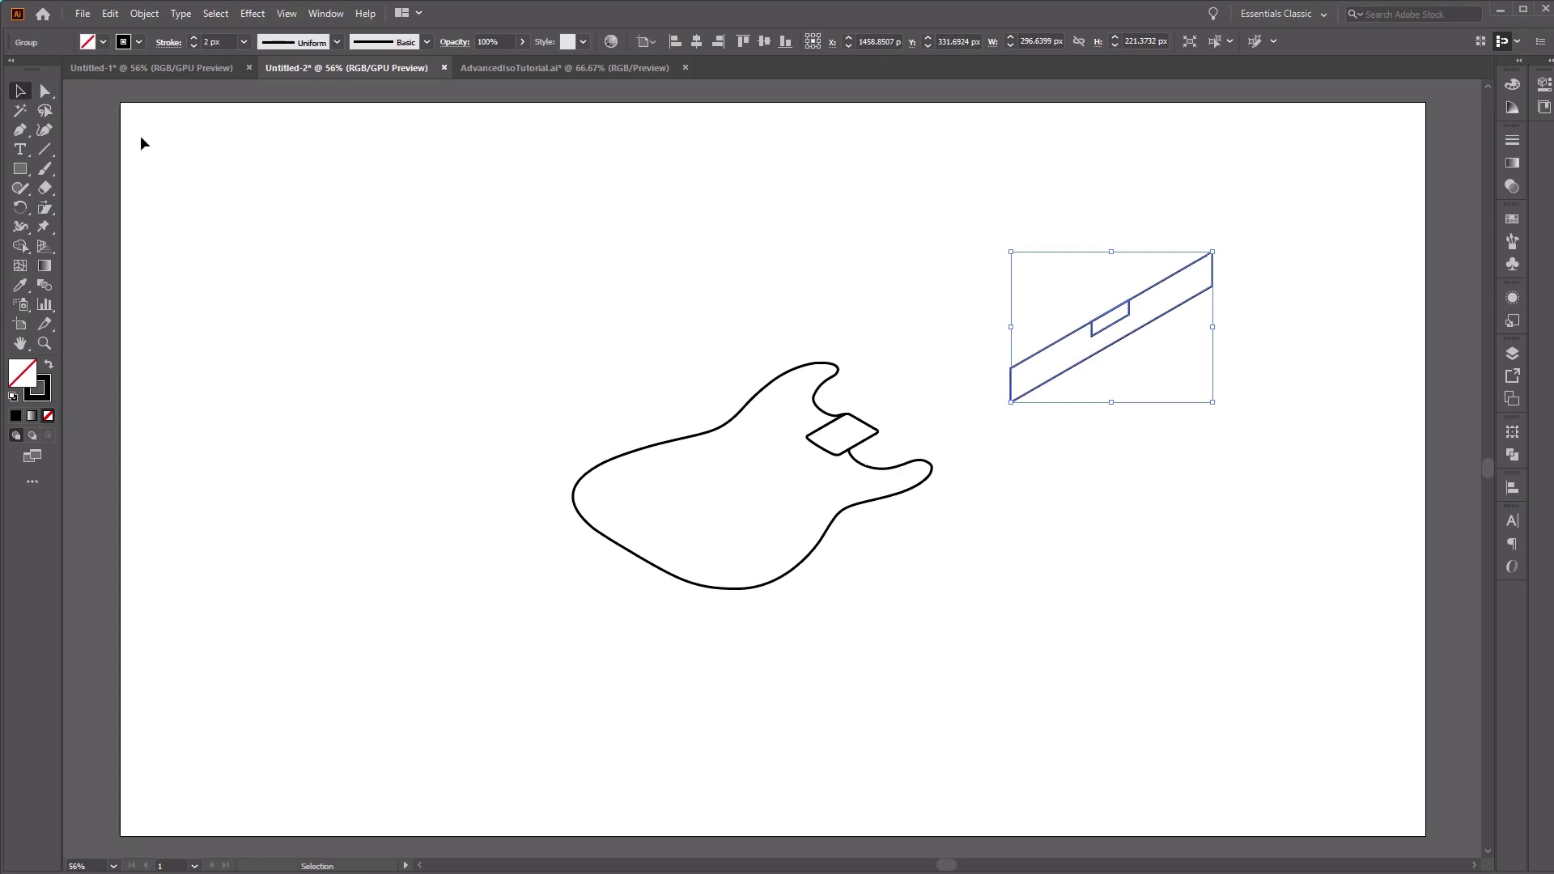
- Place the slanted neck strip over the guitar body outline
{"action": "left_click_drag", "start_coordinate": [1175, 312], "coordinate": [801, 468]}
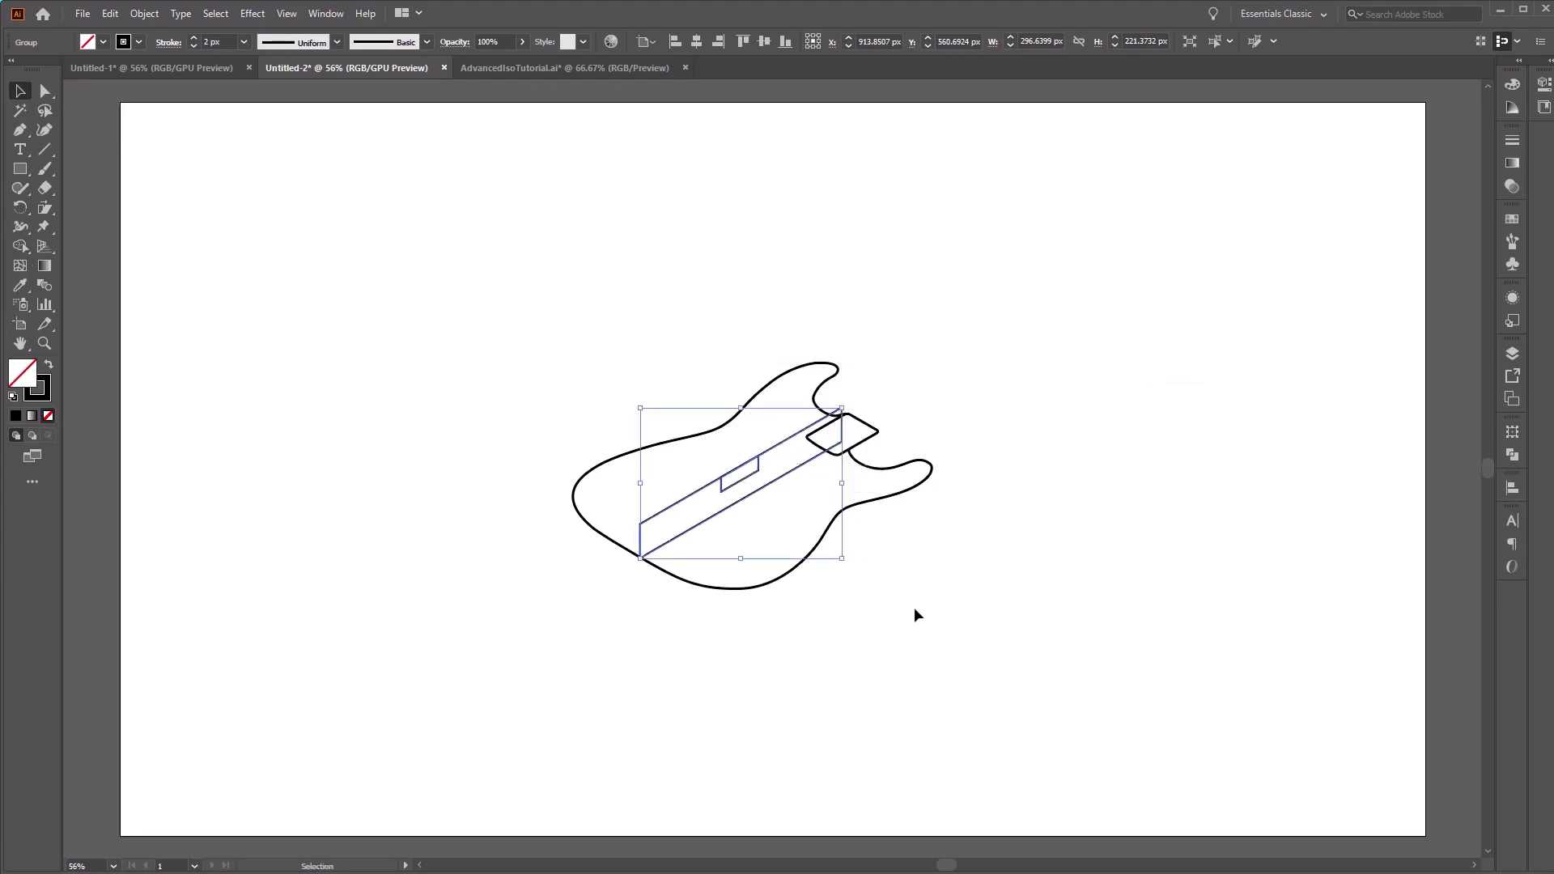
{"action": "left_click", "coordinate": [891, 538]}
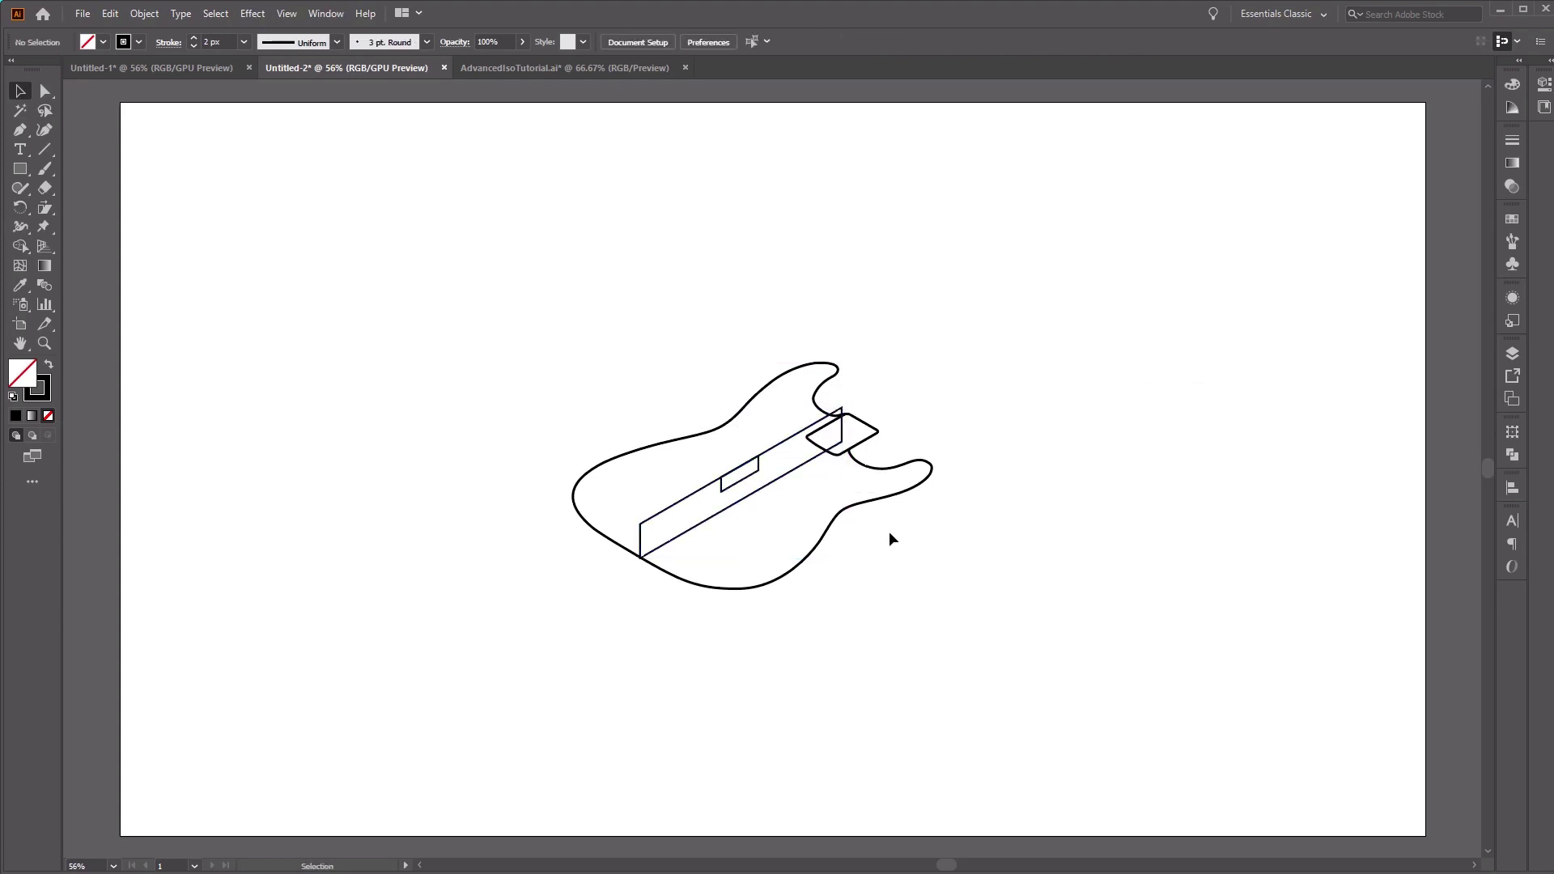
{"action": "left_click", "coordinate": [897, 491]}
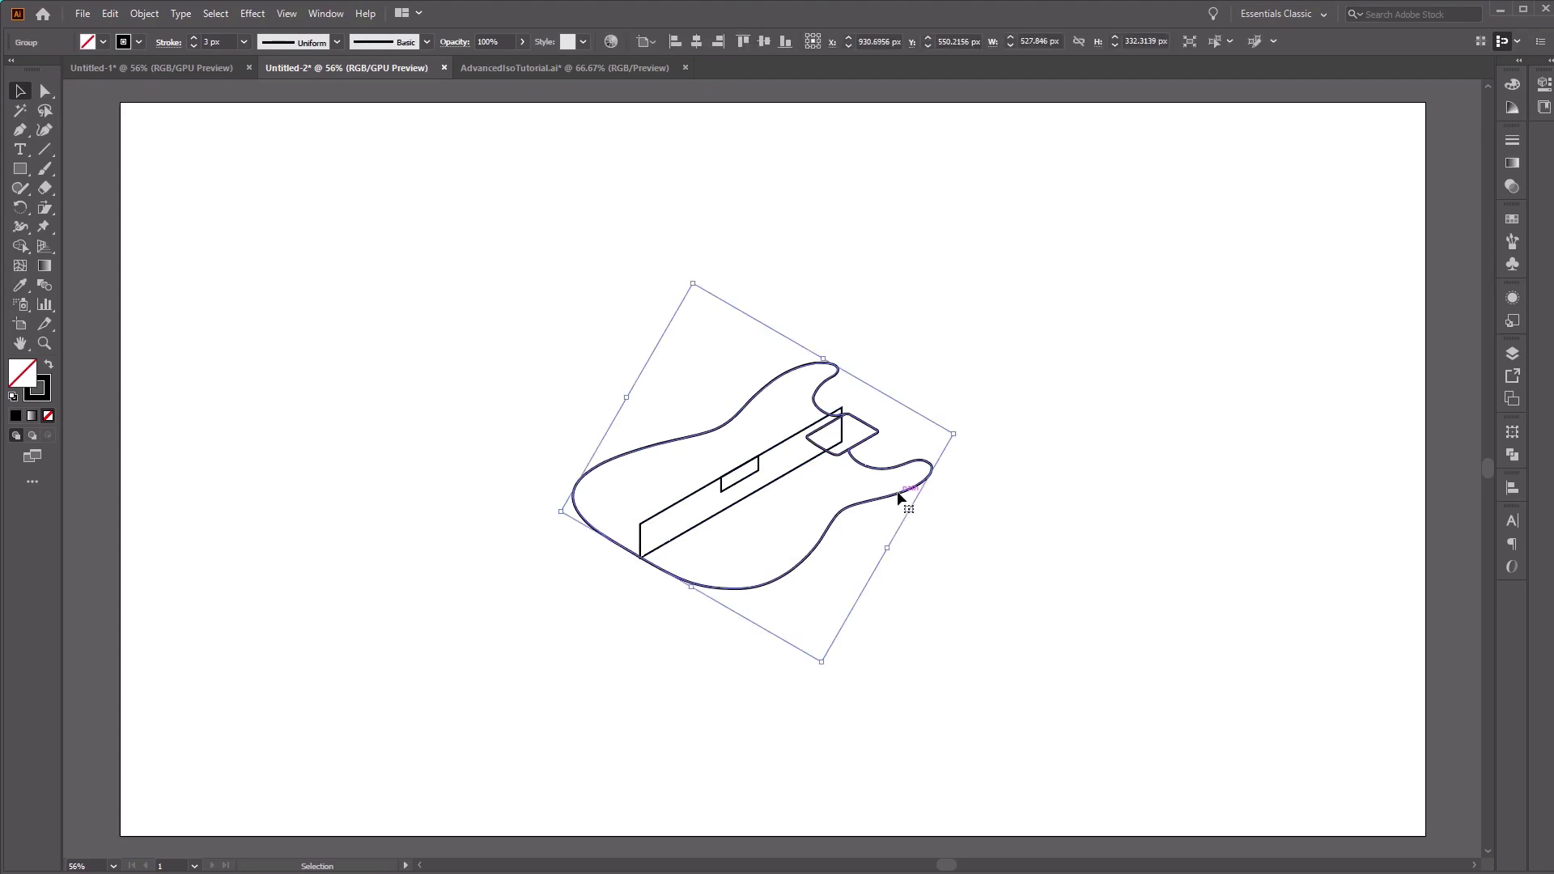
{"action": "key", "text": "a"}
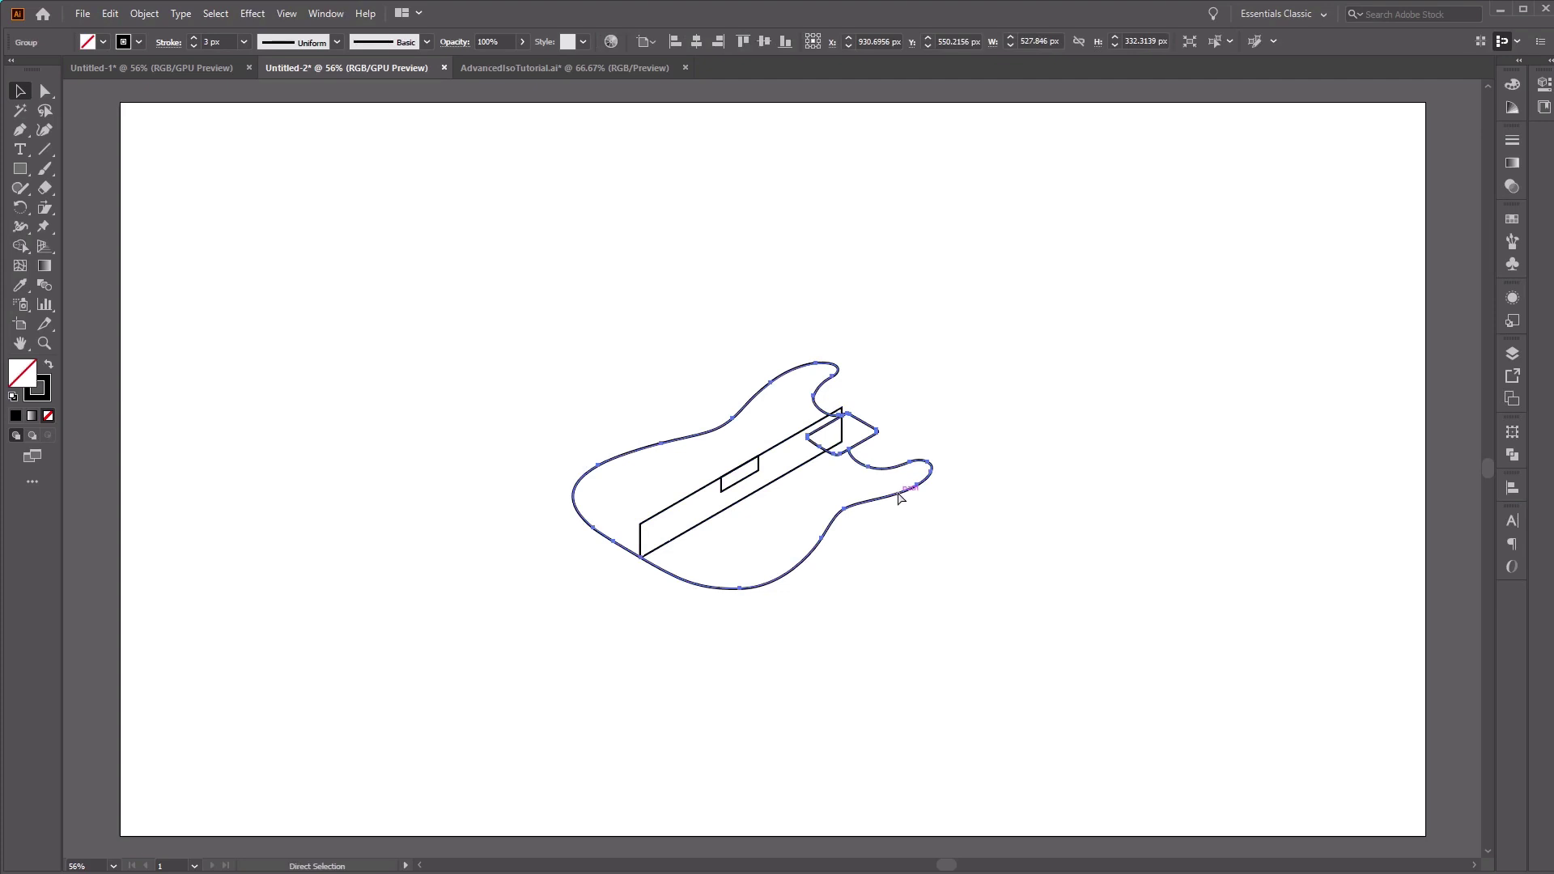
{"action": "key", "text": "v"}
{"action": "key", "text": "a"}
{"action": "key", "text": "v"}
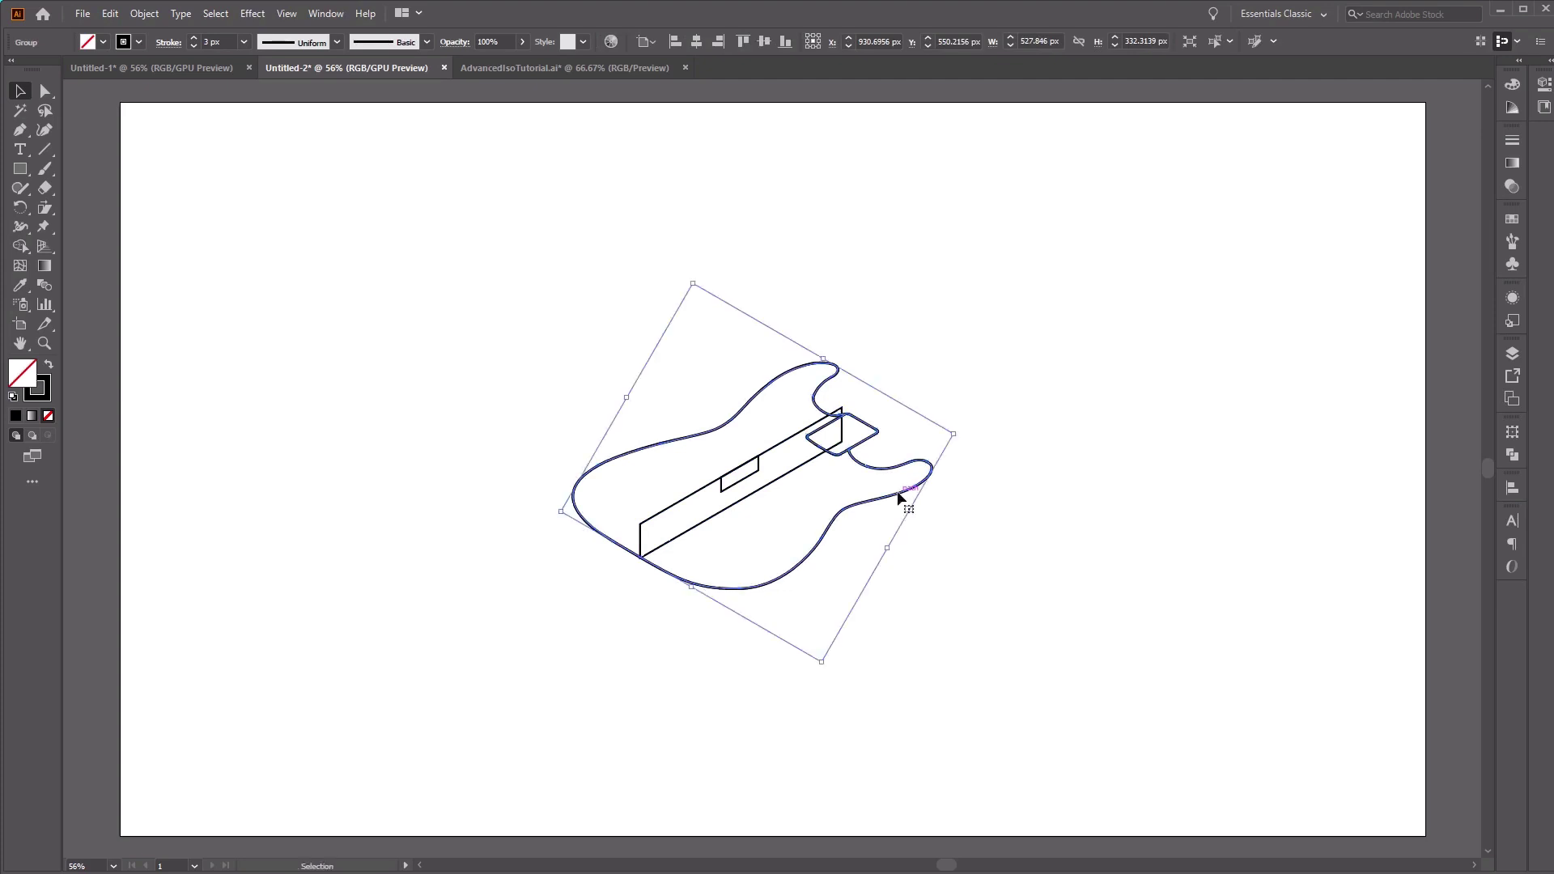
{"action": "left_click", "coordinate": [896, 493], "text": "shift"}
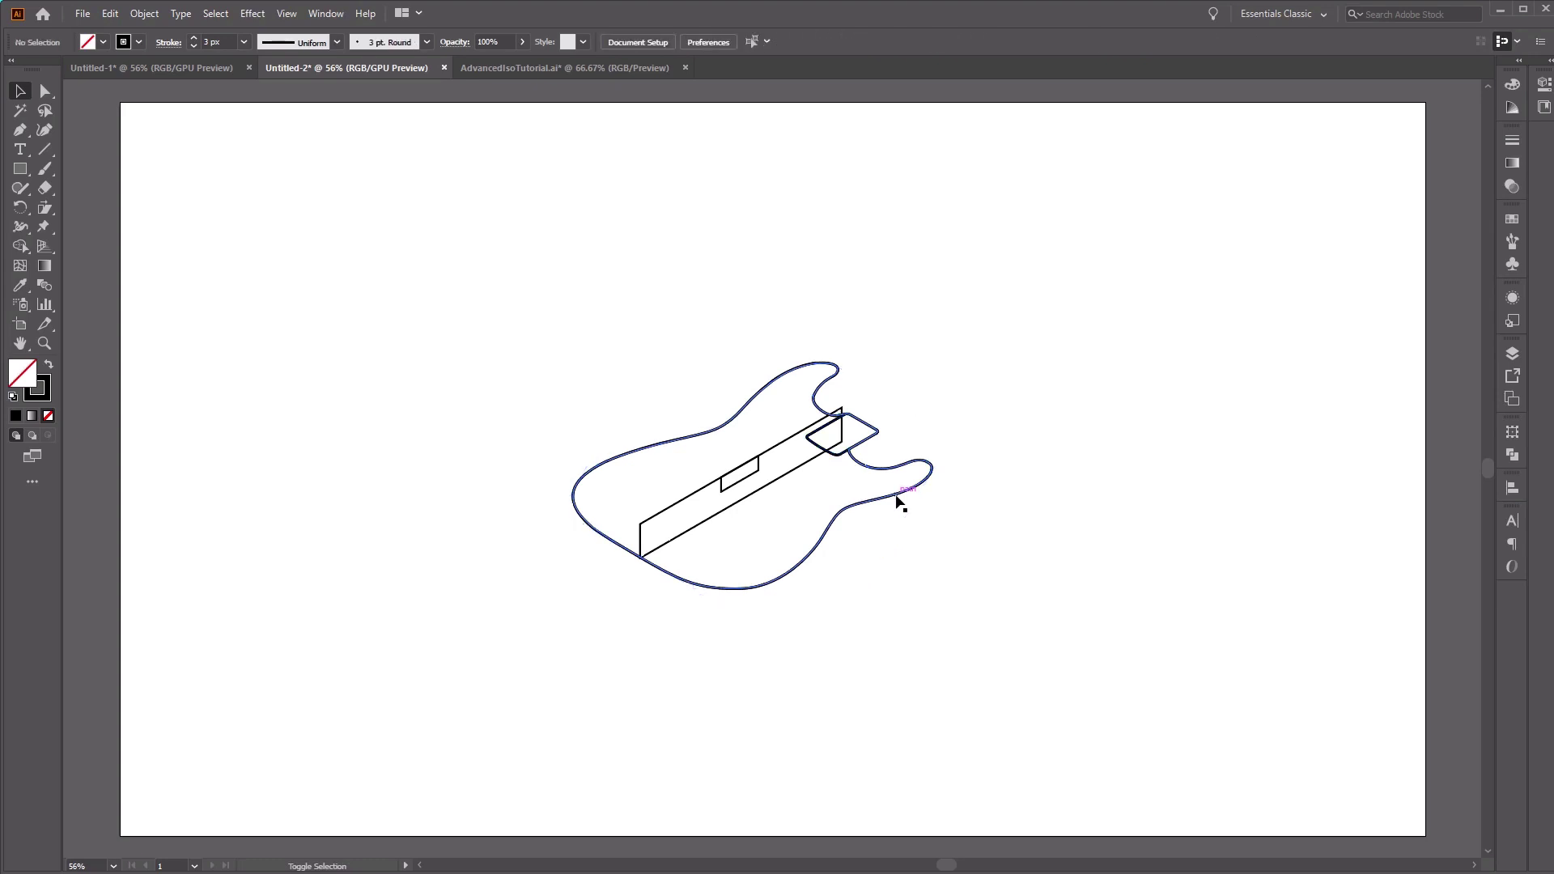
- Duplicate the body outline and offset the copy about 65 px to give the body thickness
{"action": "left_click_drag", "start_coordinate": [885, 502], "coordinate": [888, 470]}
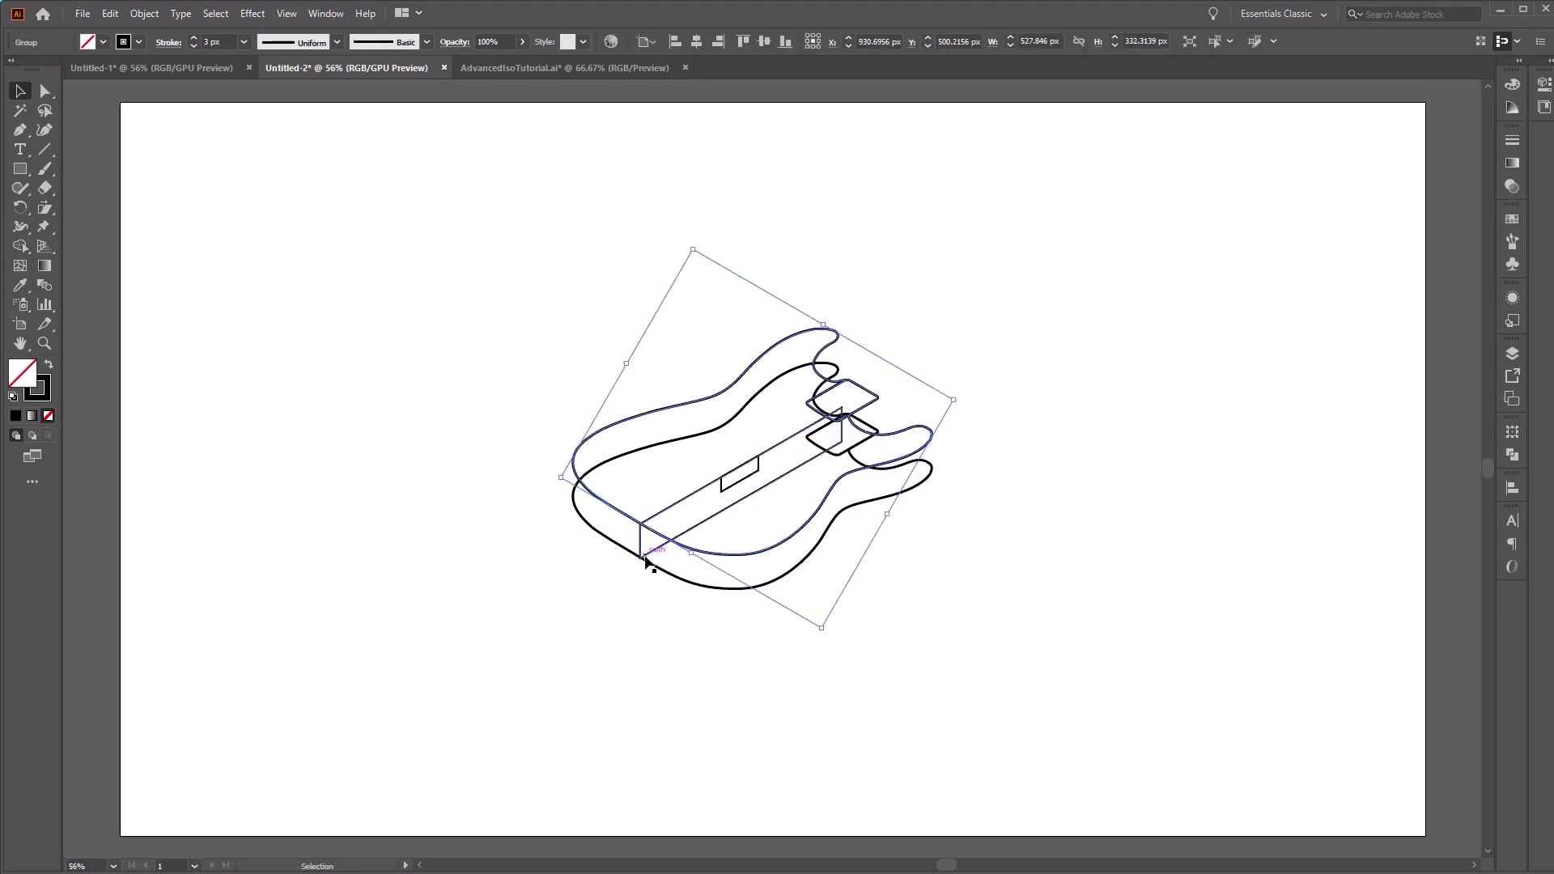
{"action": "key", "text": "ctrl+equal"}
{"action": "key", "text": "ctrl+equal"}
{"action": "key", "text": "ctrl+equal"}
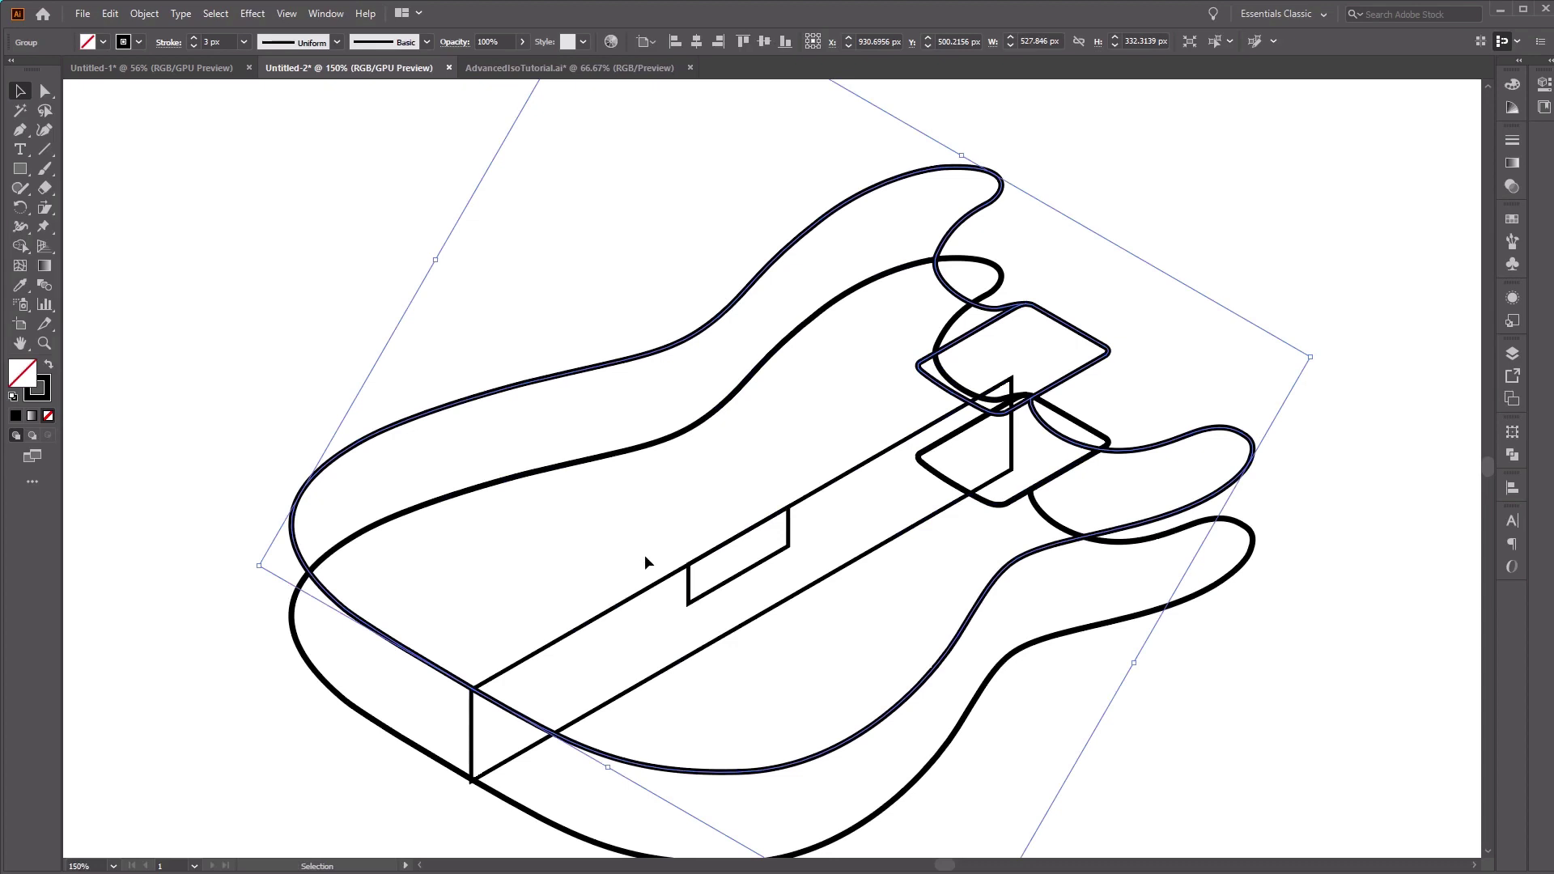
{"action": "scroll", "coordinate": [647, 518], "scroll_direction": "down", "scroll_amount": 5}
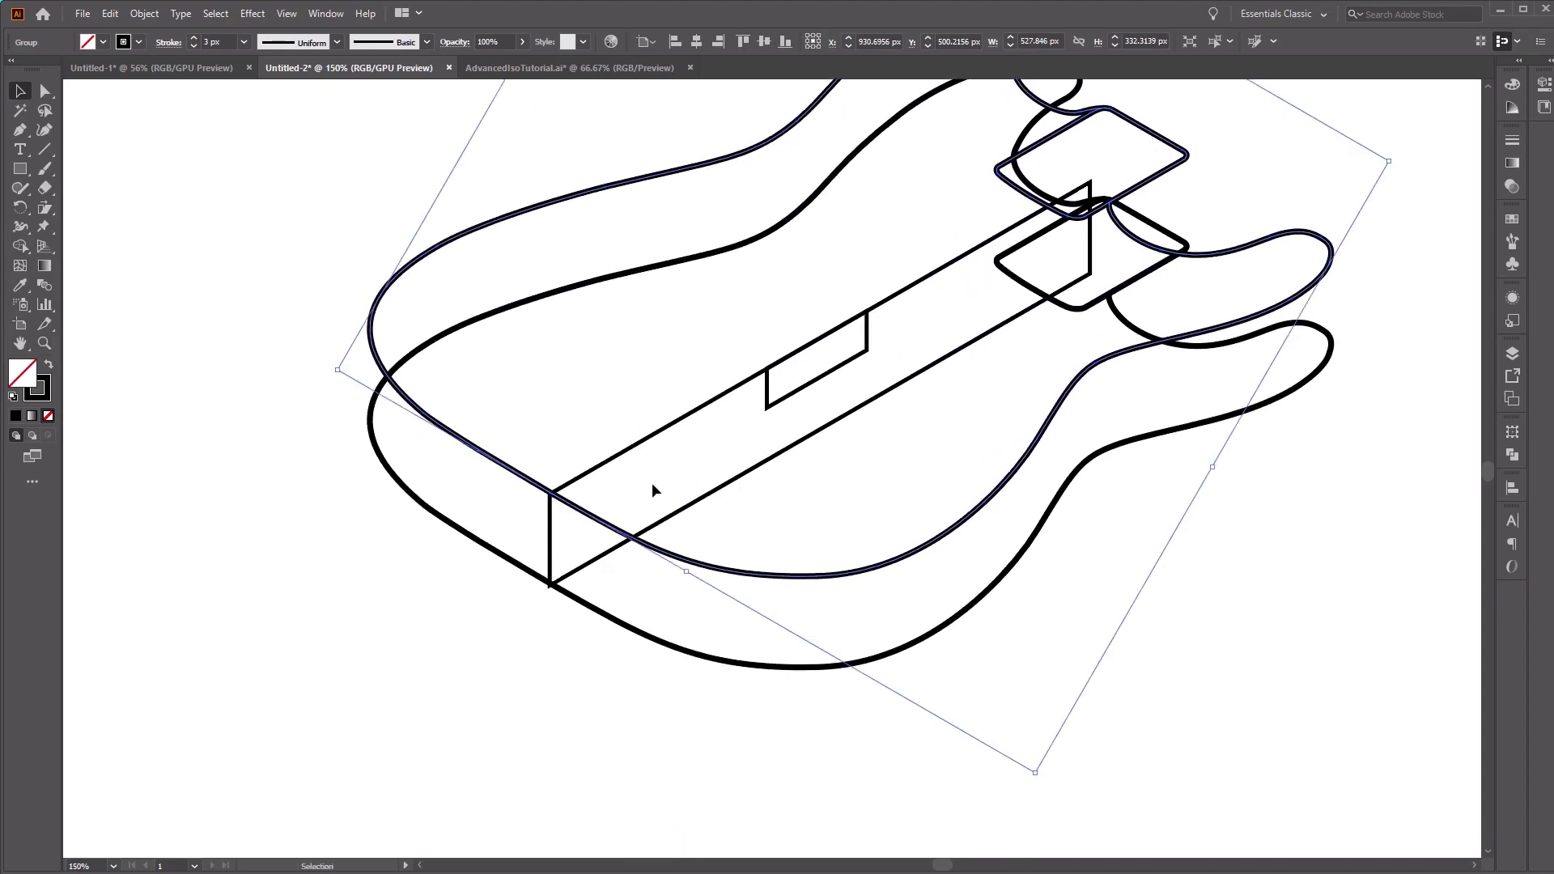
{"action": "left_click_drag", "start_coordinate": [587, 518], "coordinate": [551, 496]}
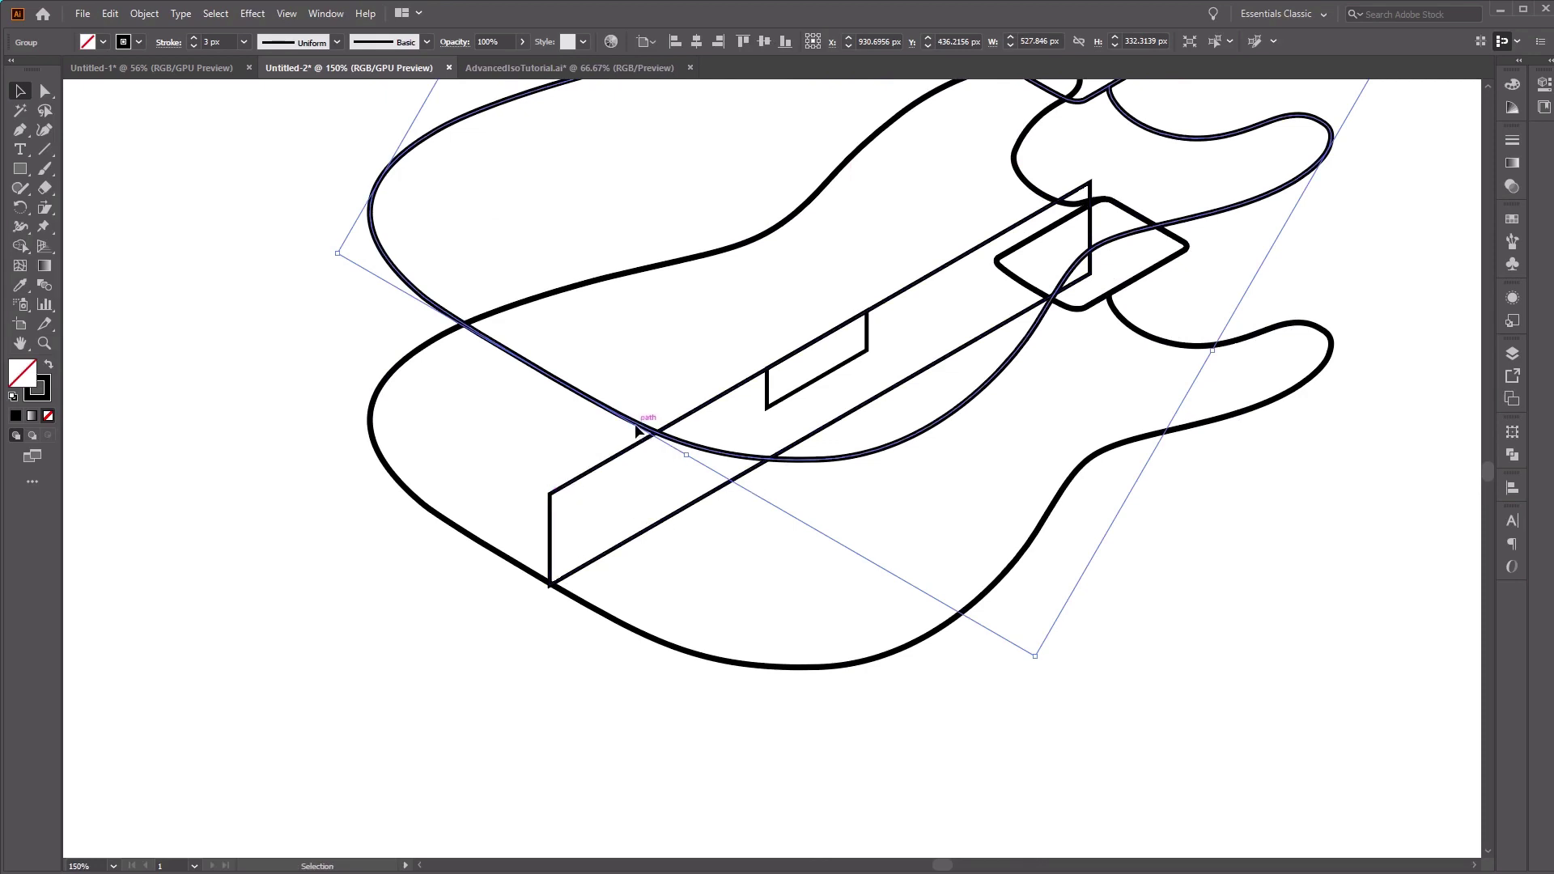
{"action": "left_click_drag", "start_coordinate": [637, 432], "coordinate": [628, 548]}
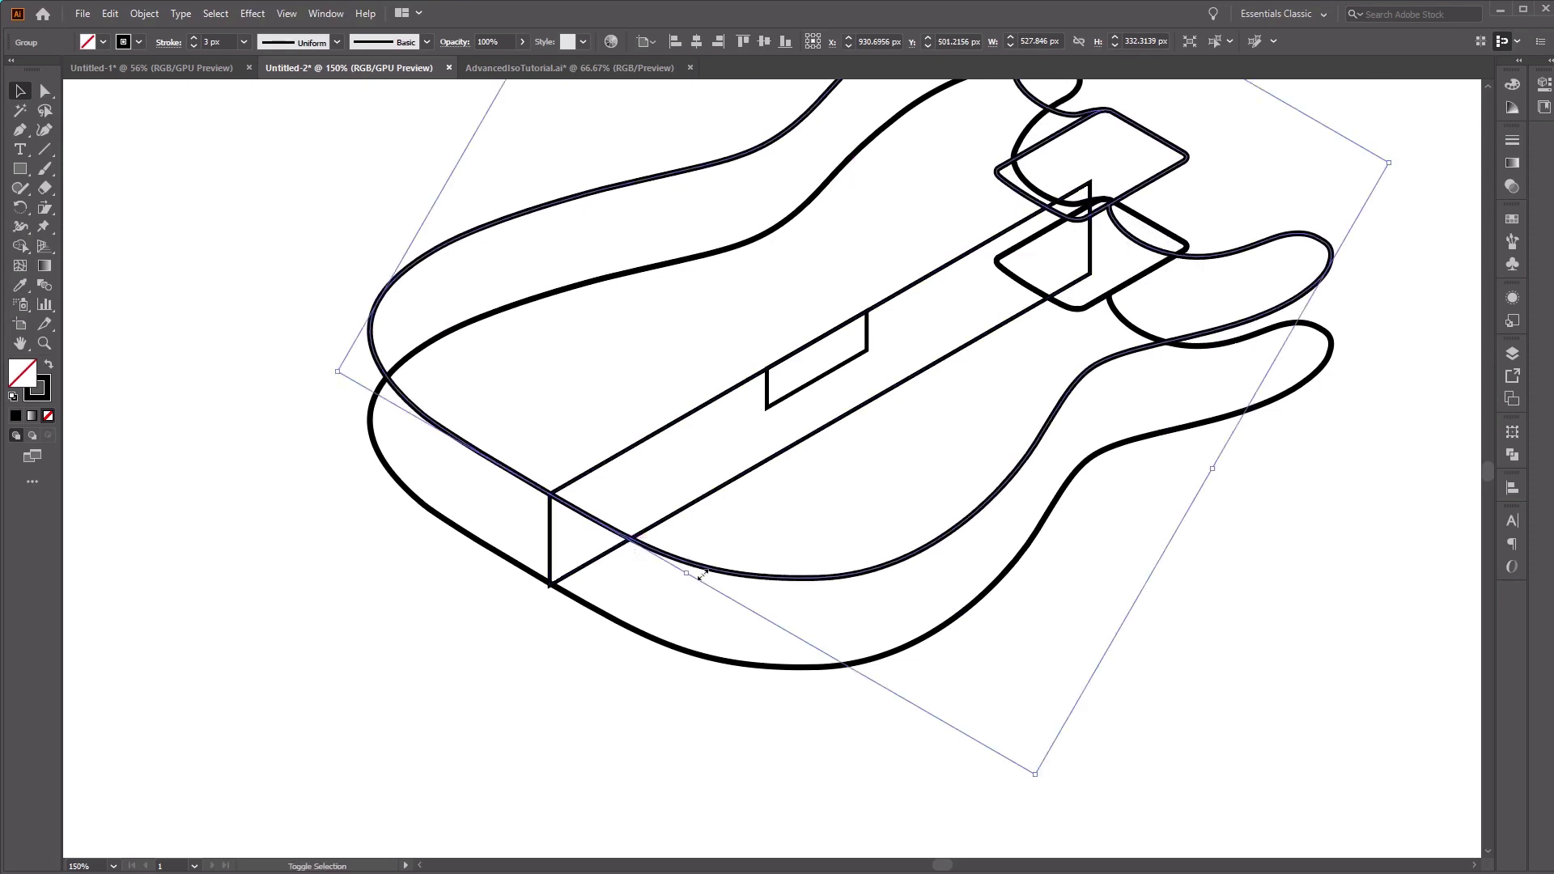
{"action": "left_click_drag", "start_coordinate": [1186, 361], "coordinate": [1106, 461]}
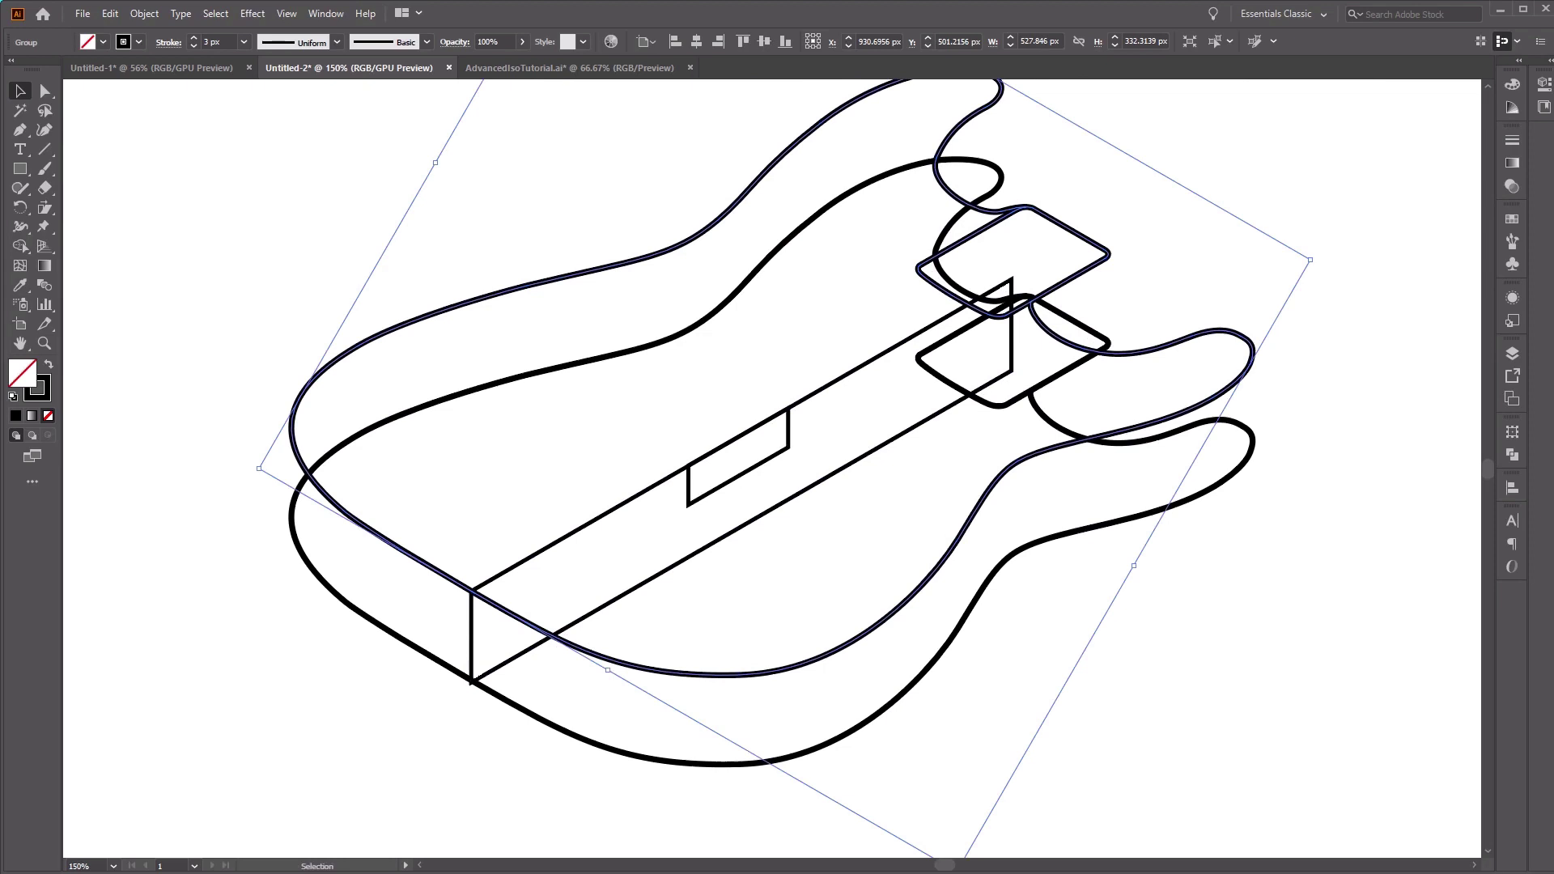
- Move the neck box down-right off the body and thin the guitar outlines from 3 px to 2 px
{"action": "key", "text": "F7"}
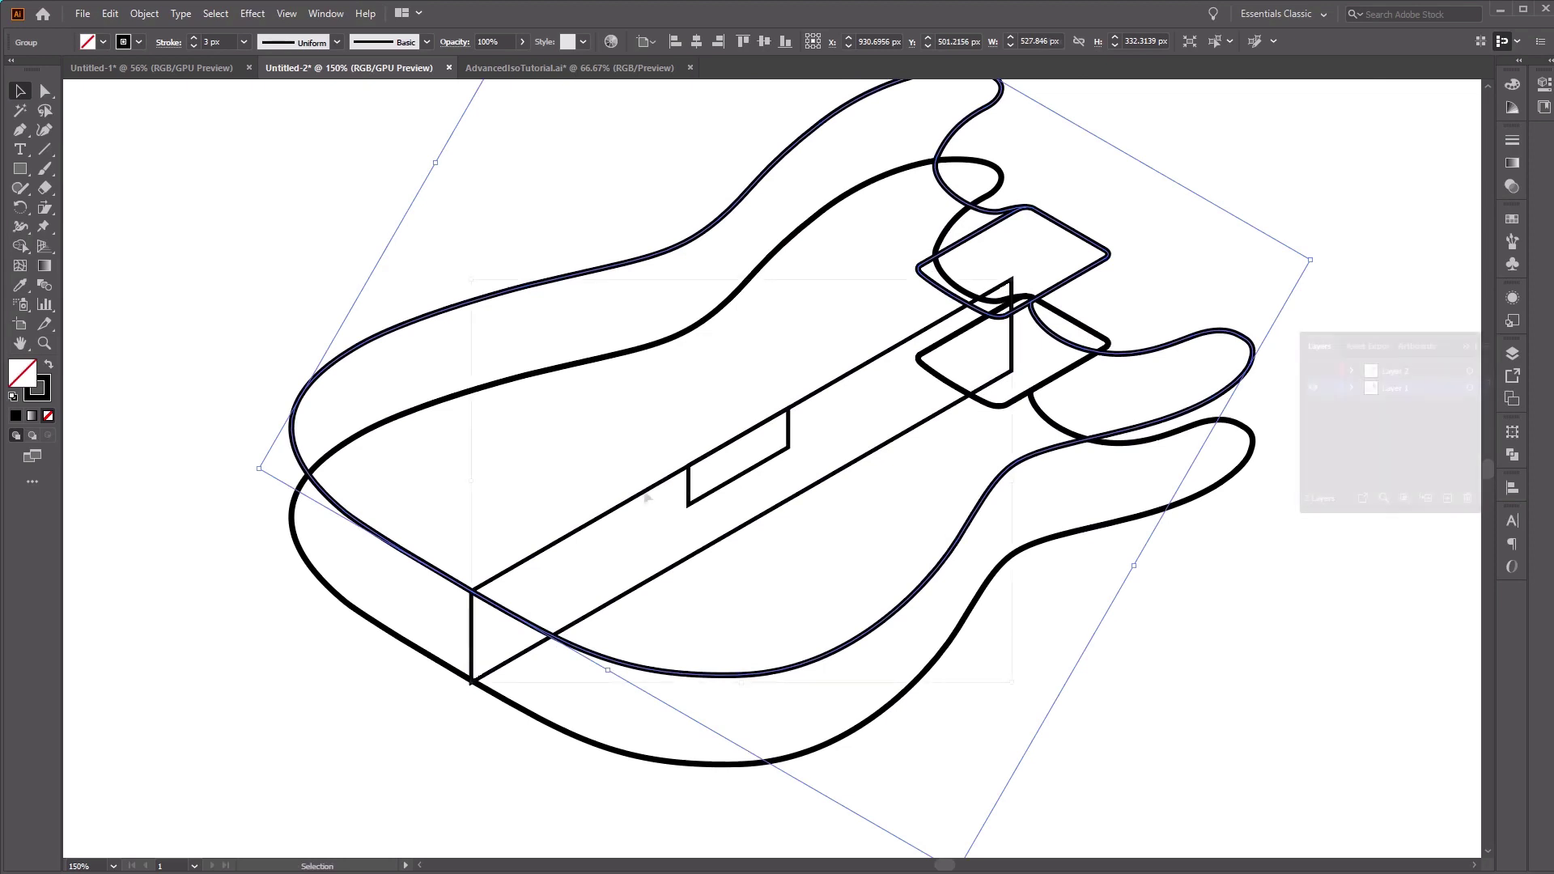
{"action": "left_click_drag", "start_coordinate": [644, 496], "coordinate": [1083, 712]}
{"action": "left_click", "coordinate": [1213, 185]}
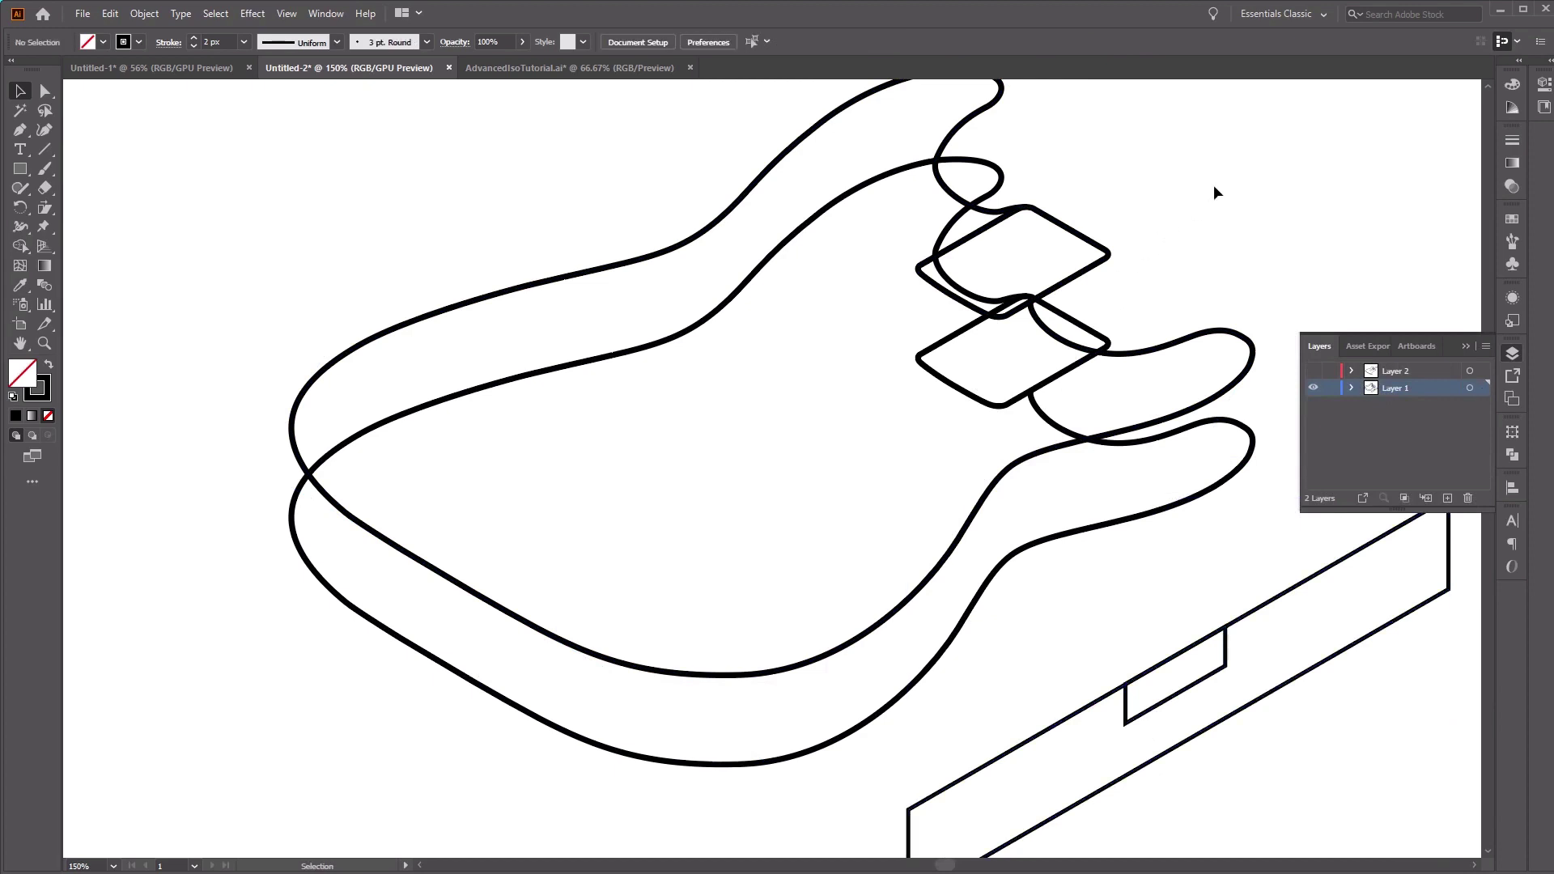
{"action": "left_click_drag", "start_coordinate": [1214, 188], "coordinate": [732, 560]}
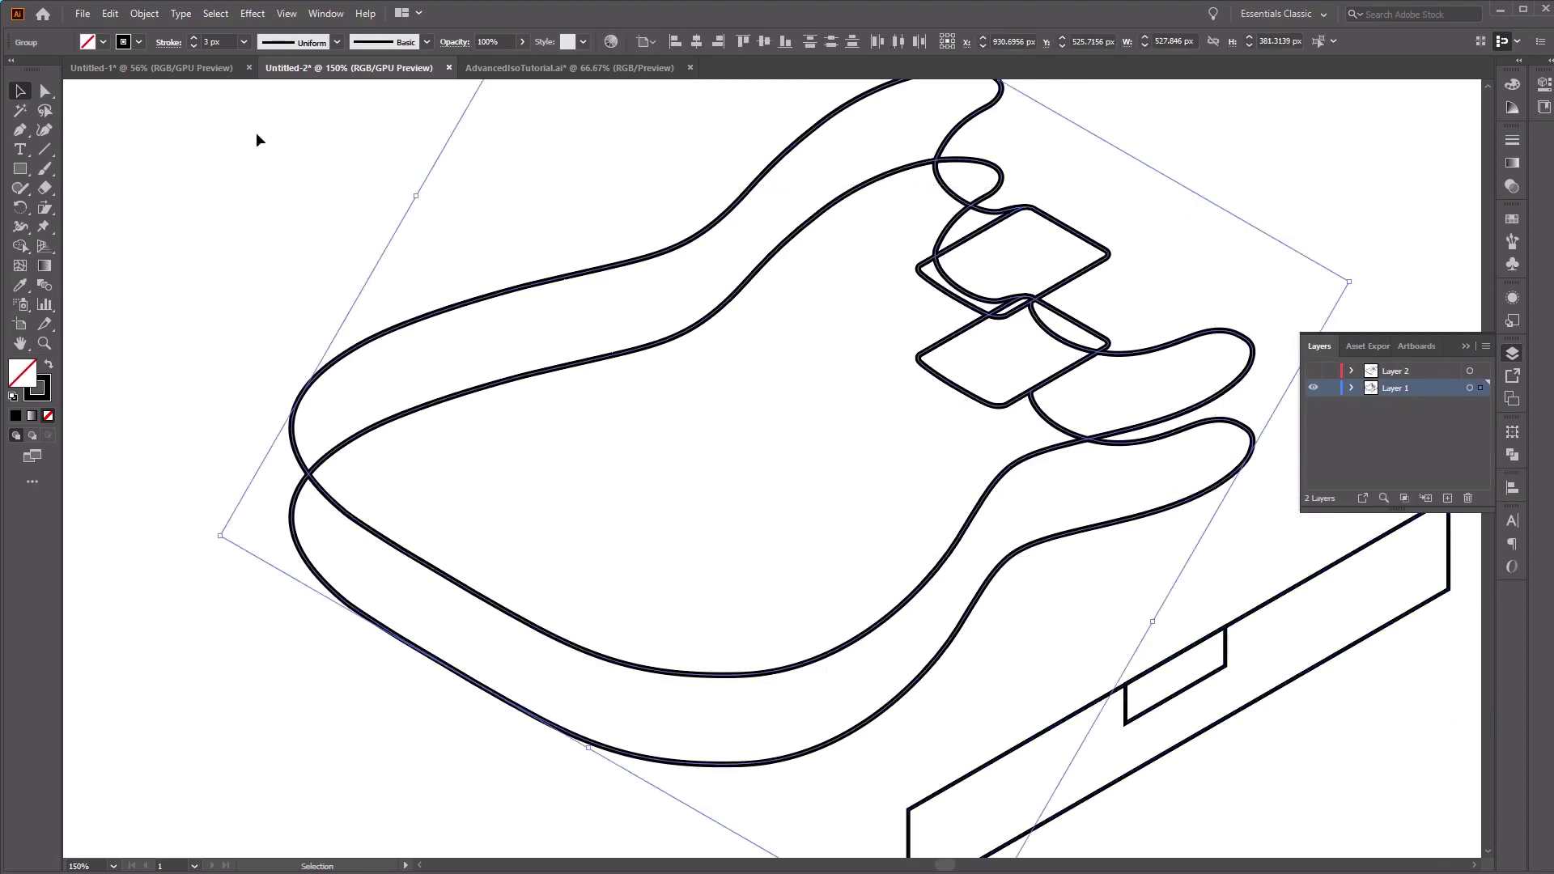
{"action": "left_click", "coordinate": [193, 45]}
{"action": "left_click", "coordinate": [1237, 230]}
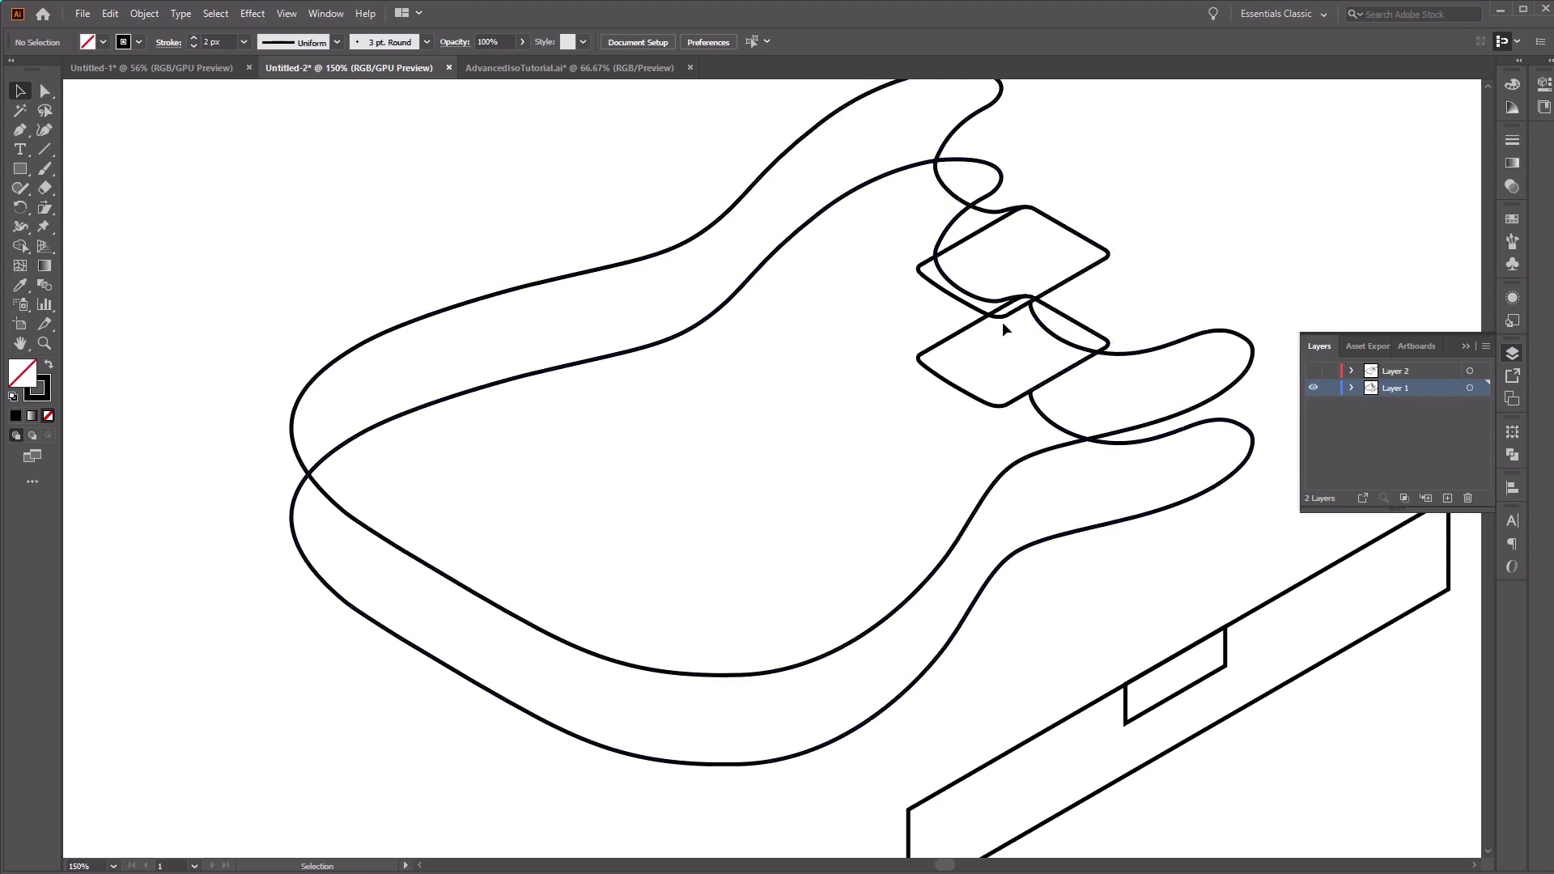
- Draw the pocket's left and right vertical edges between the diamonds, nudging the right one 2 px
{"action": "left_click", "coordinate": [20, 130]}
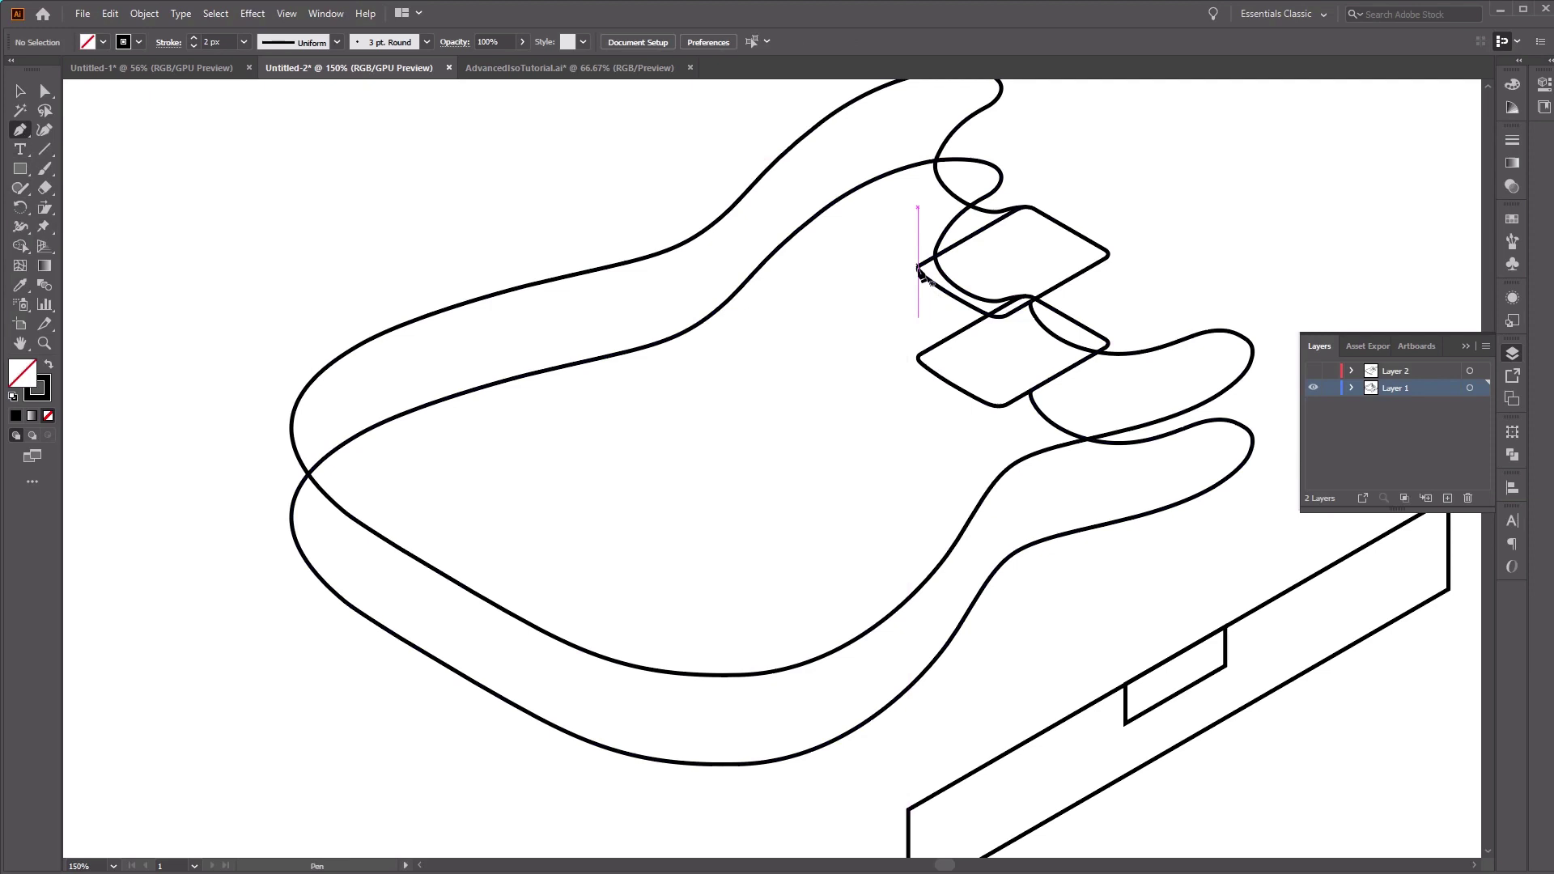
{"action": "left_click_drag", "start_coordinate": [918, 267], "coordinate": [926, 348]}
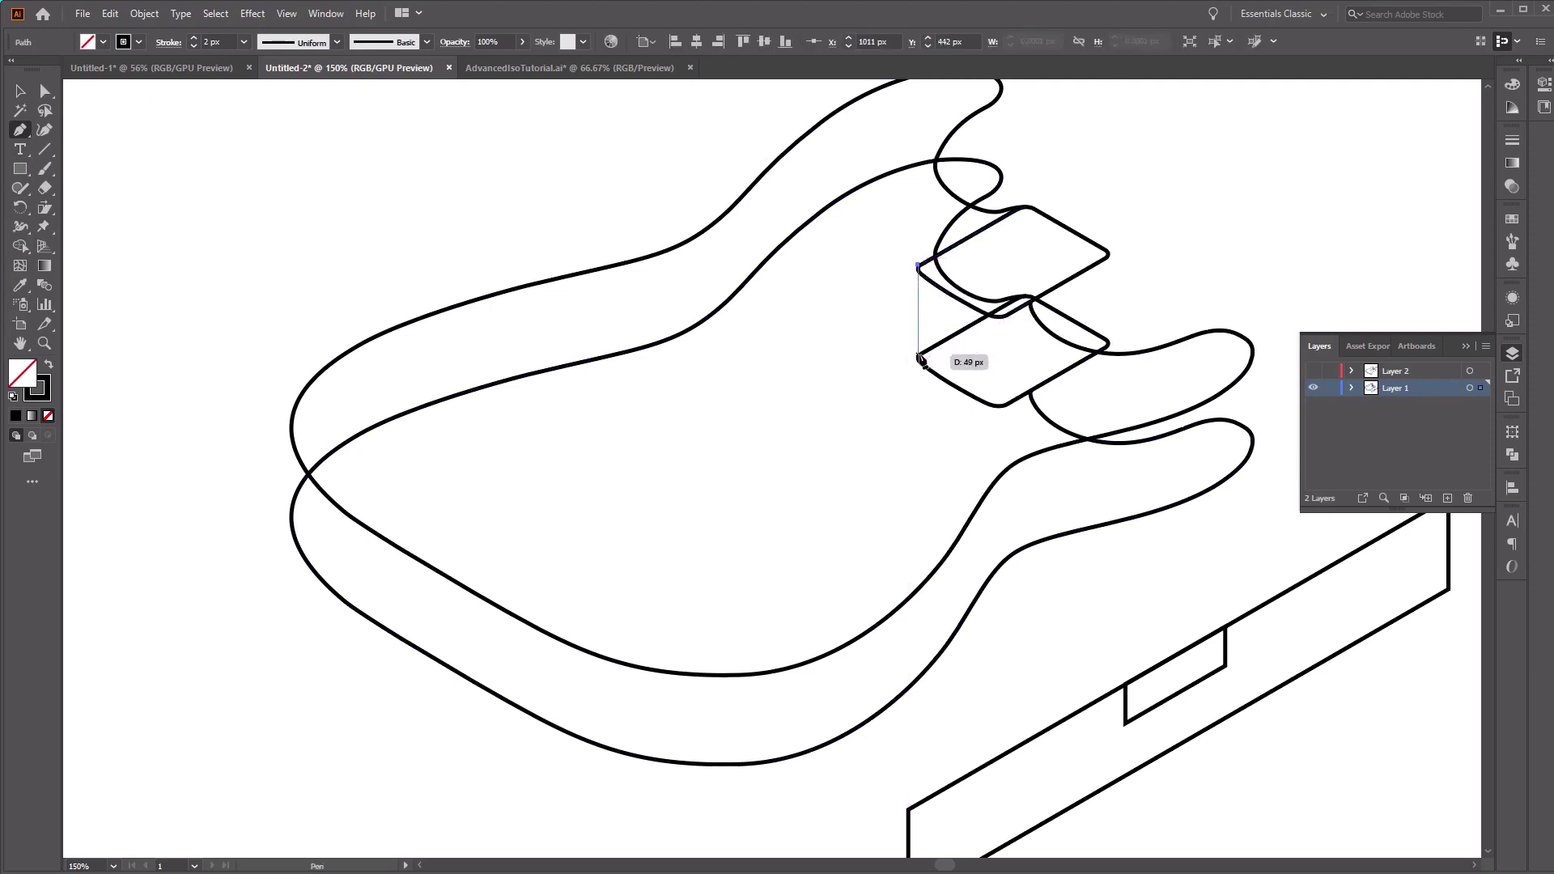
{"action": "left_click", "coordinate": [919, 355]}
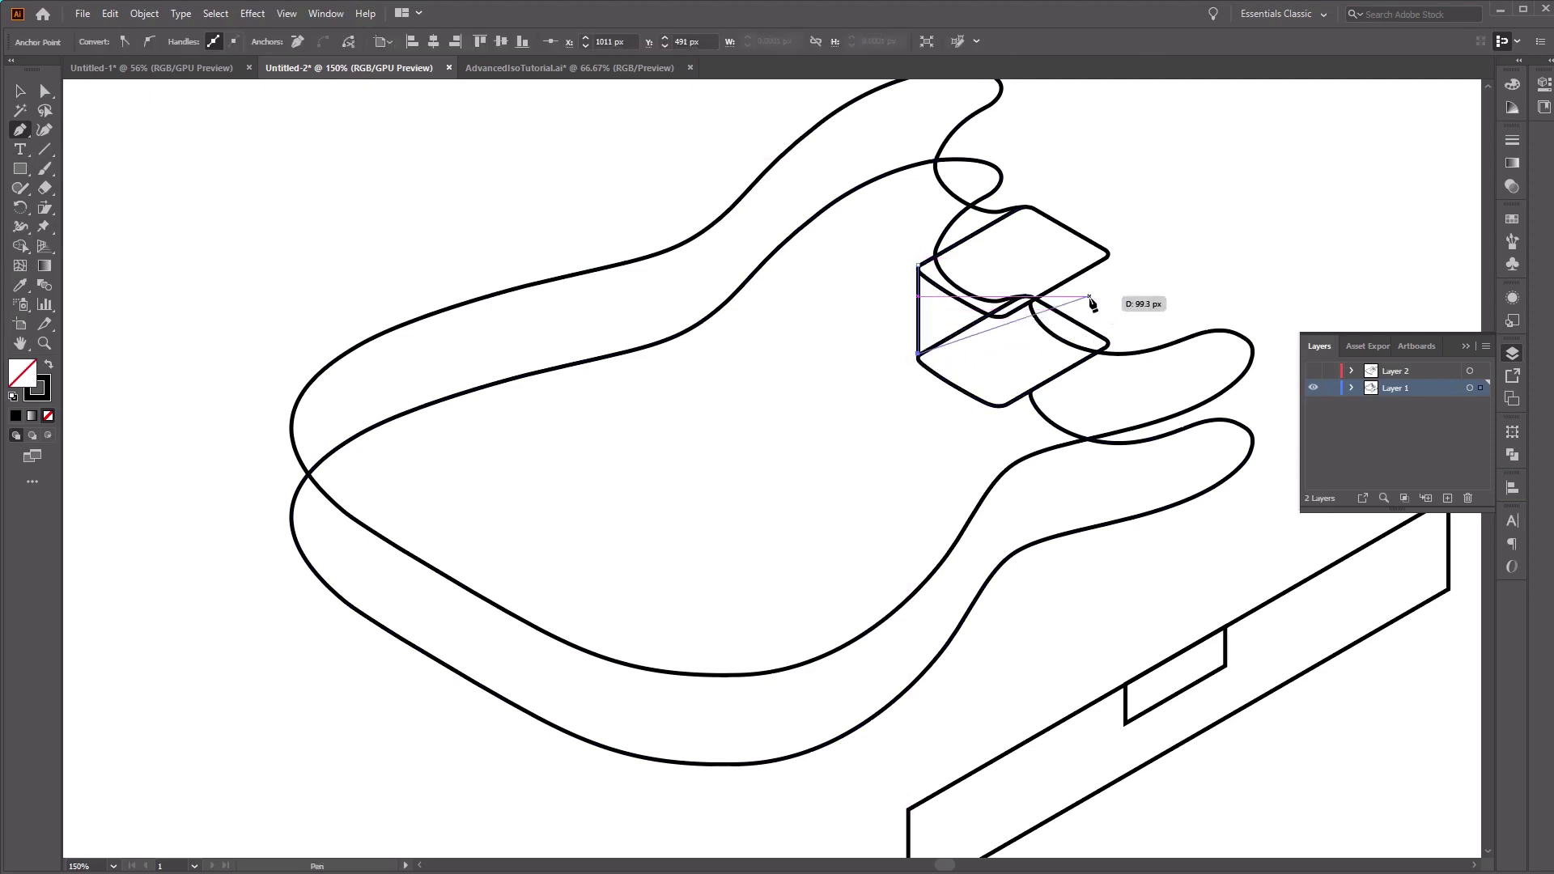
{"action": "key", "text": "Escape"}
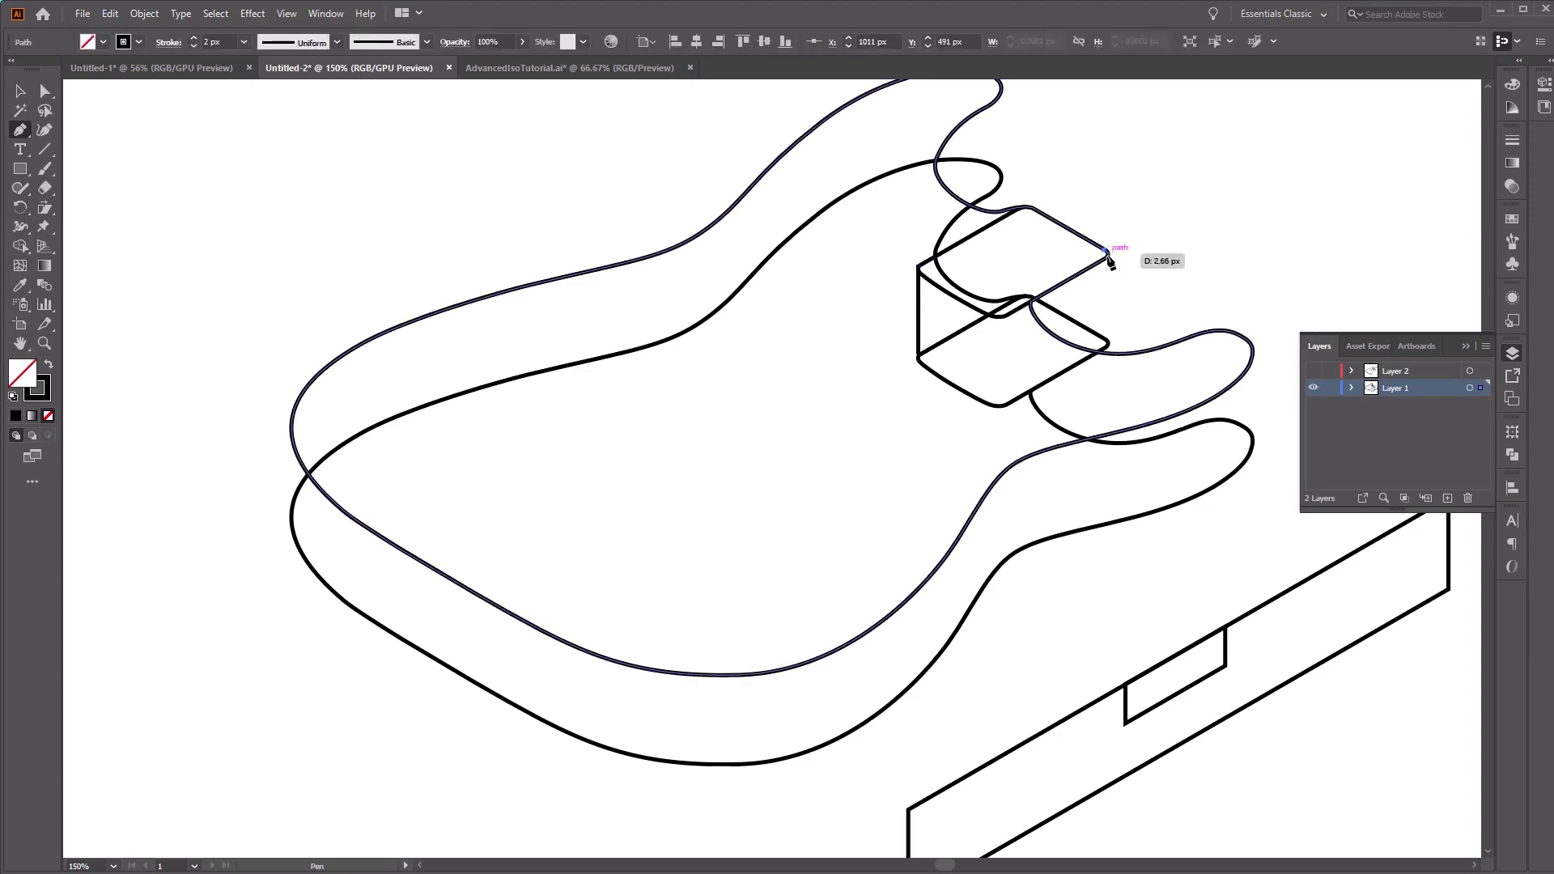
{"action": "left_click", "coordinate": [1106, 253]}
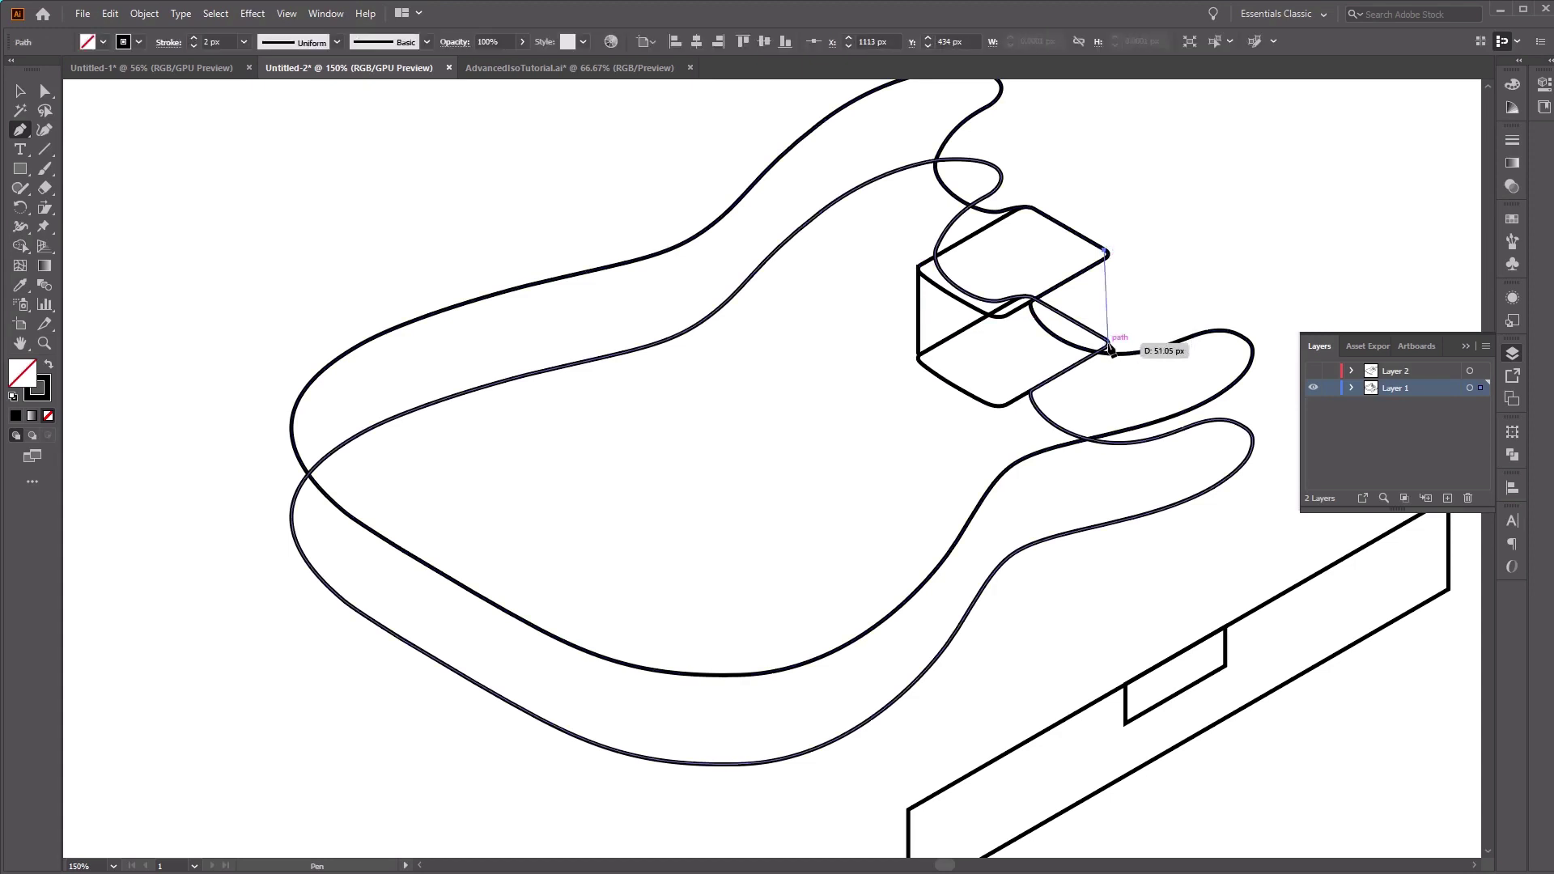
{"action": "left_click", "coordinate": [1105, 341]}
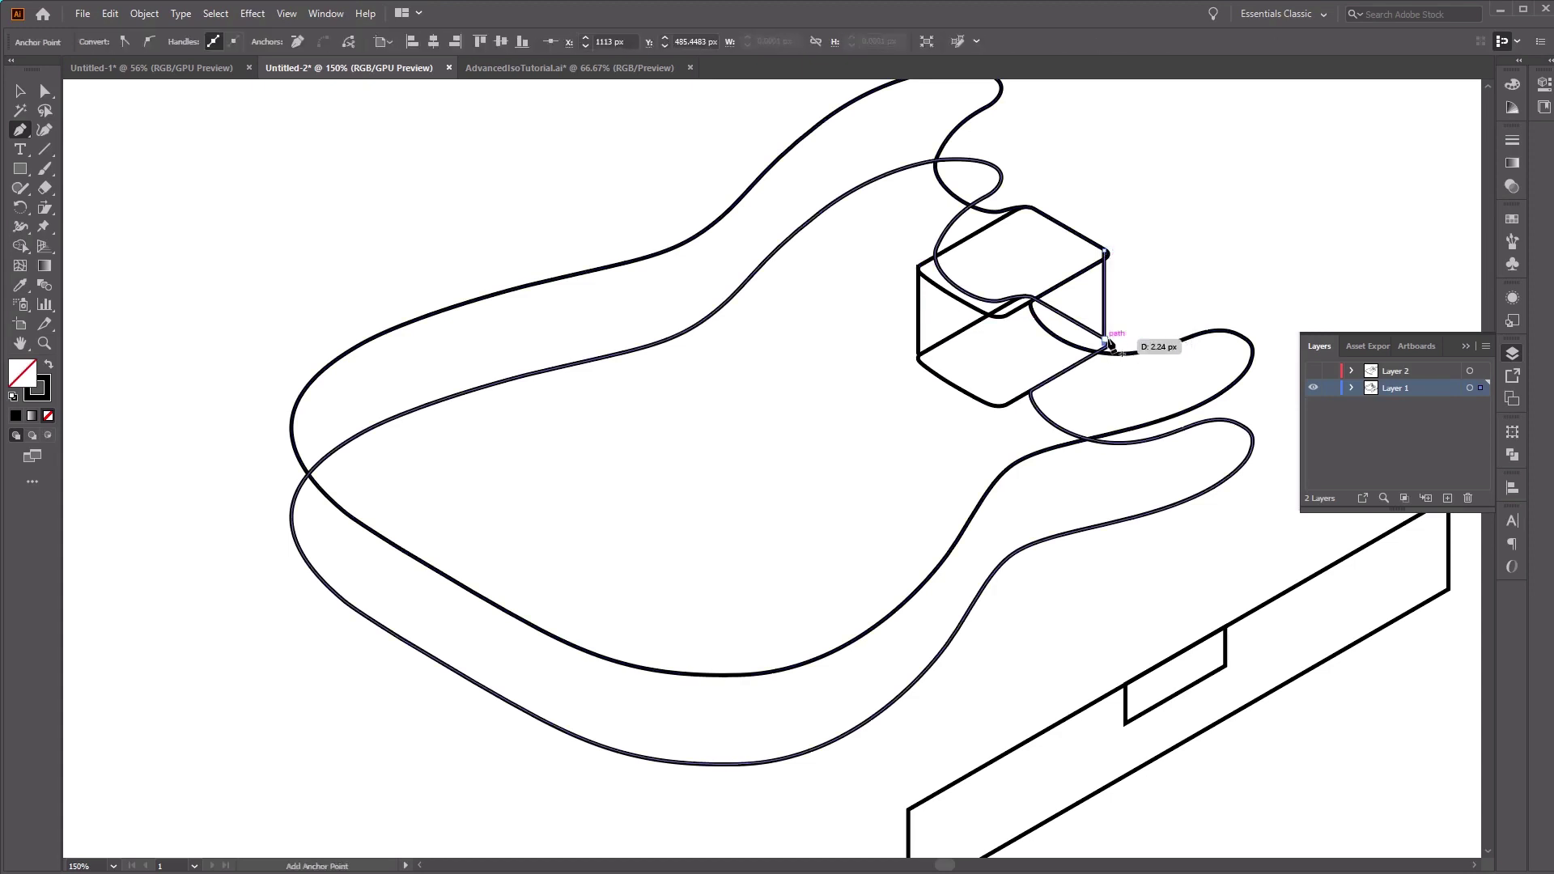
{"action": "key", "text": "v"}
{"action": "left_click_drag", "start_coordinate": [1106, 322], "coordinate": [1110, 318]}
- Add the pocket's middle vertical edge down to its bottom corner
{"action": "key", "text": "p"}
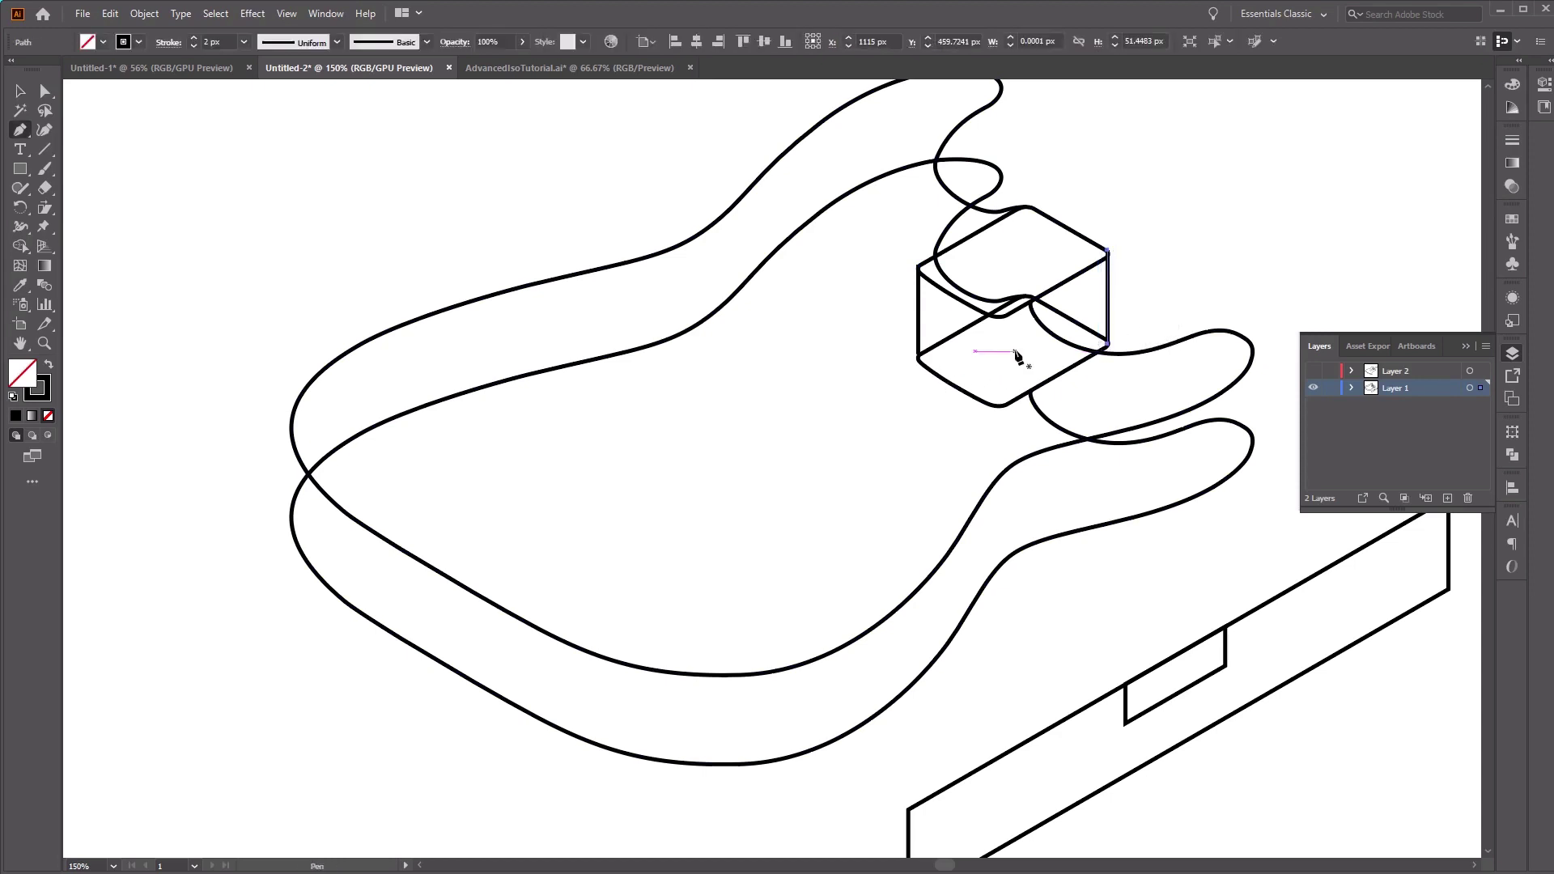
{"action": "left_click", "coordinate": [1000, 317]}
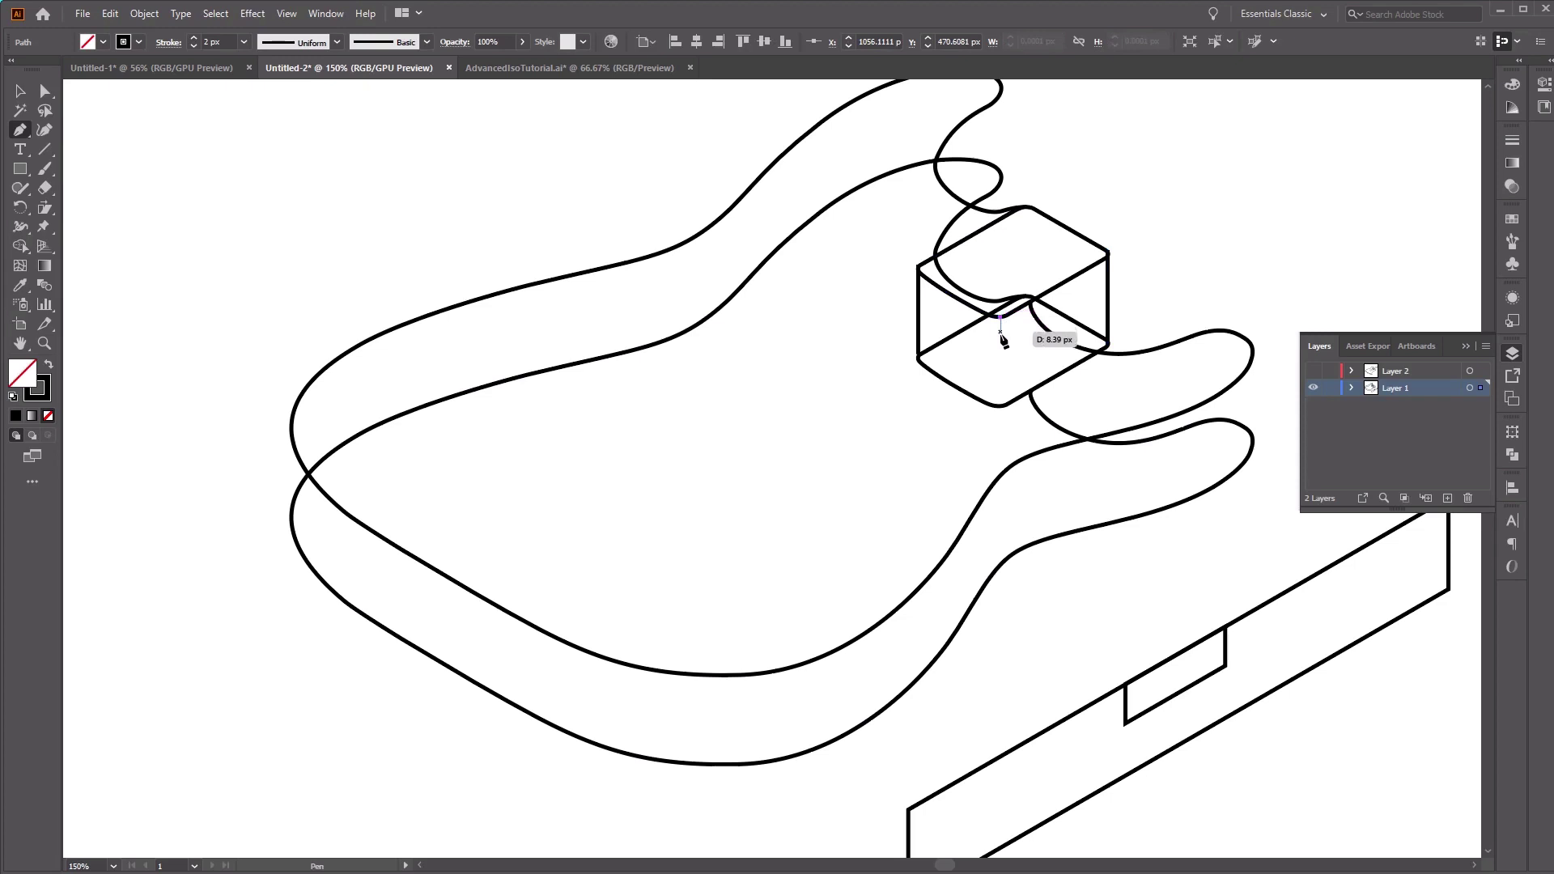
{"action": "left_click", "coordinate": [1001, 405]}
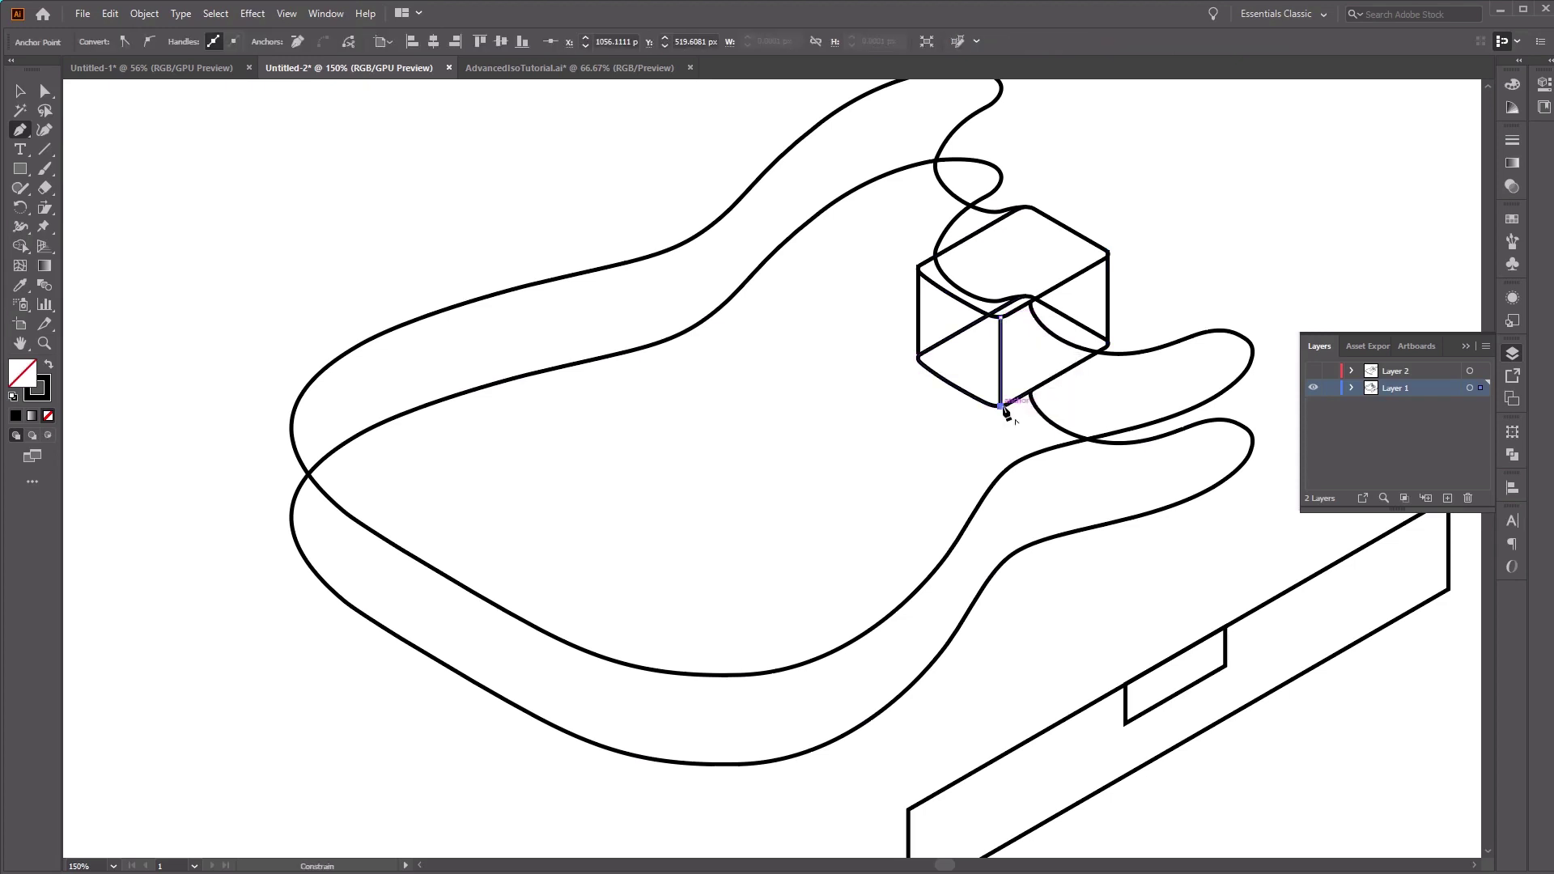
{"action": "key", "text": "v"}
{"action": "left_click", "coordinate": [957, 458]}
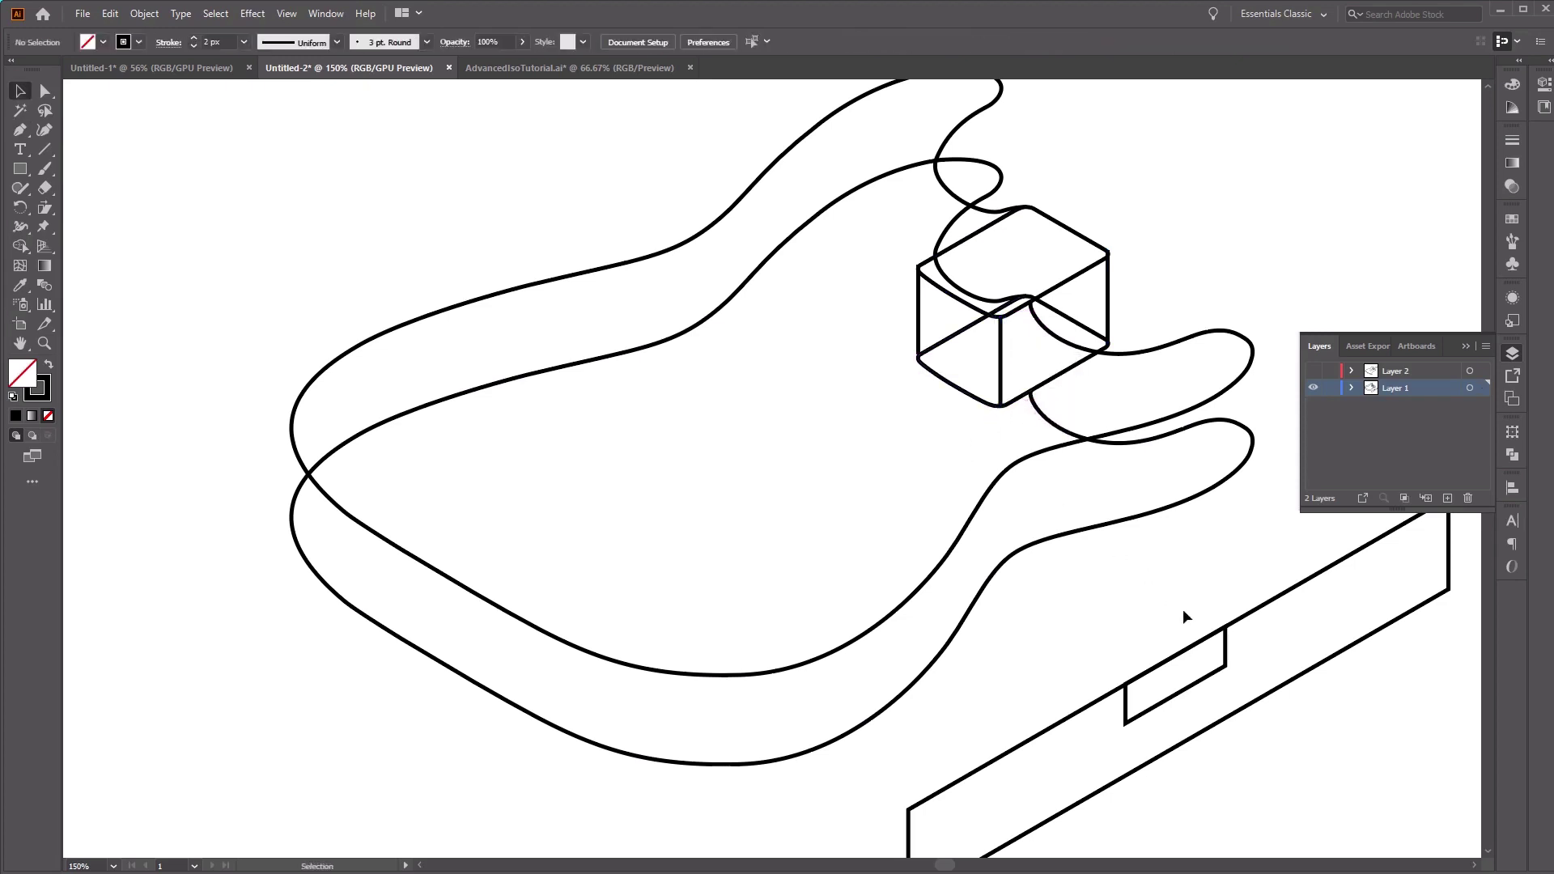
- Place the neck box across the body through the pocket and lower the pocket's left edge 3 px
{"action": "left_click_drag", "start_coordinate": [1204, 640], "coordinate": [1035, 308]}
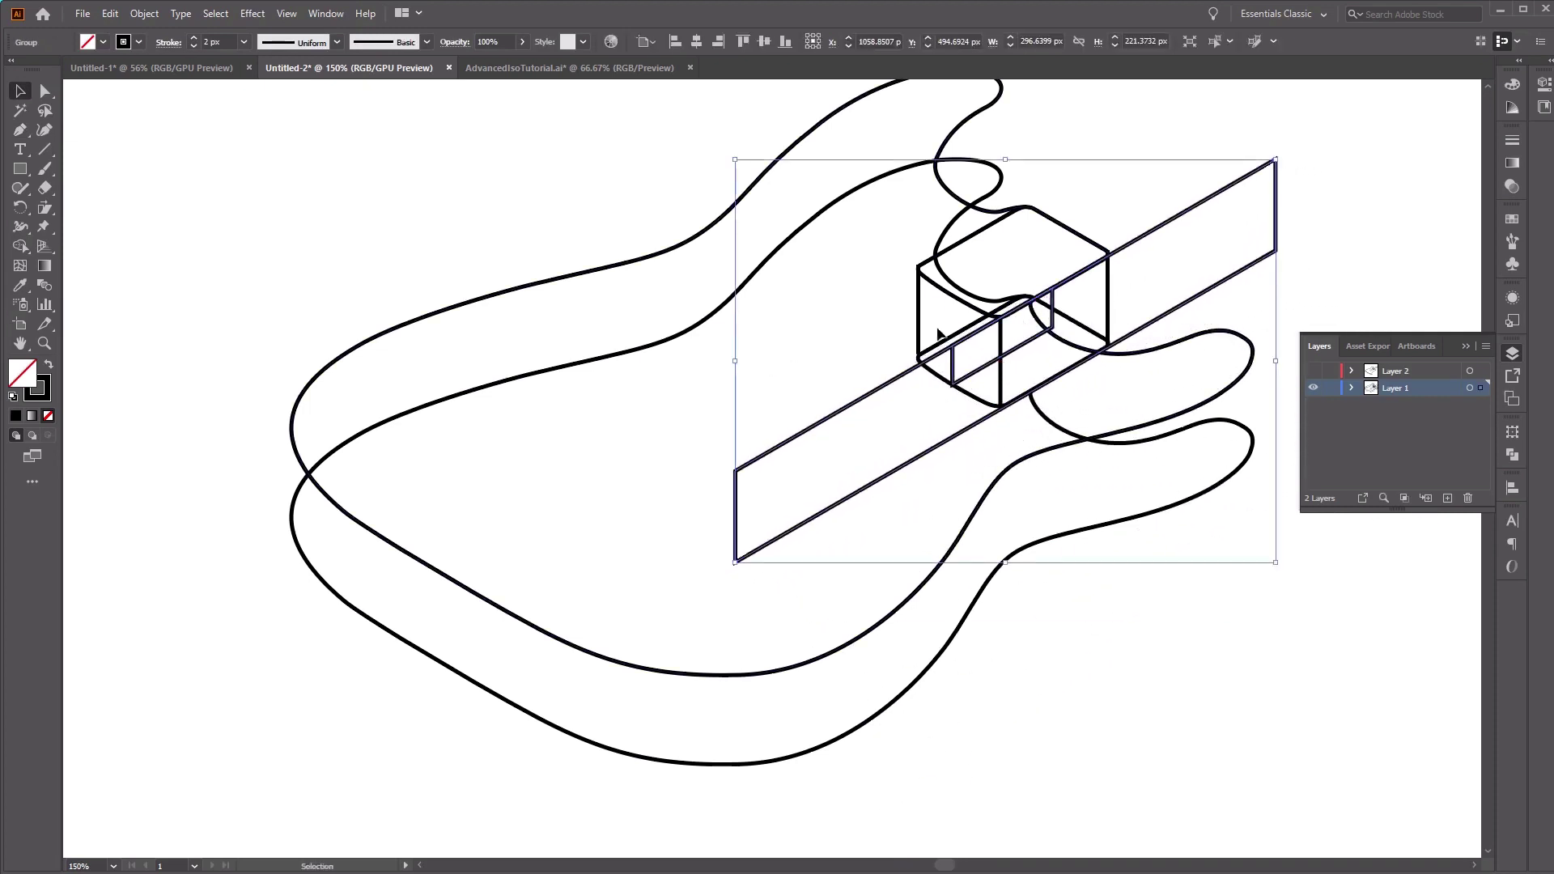
{"action": "key", "text": "a"}
{"action": "key", "text": "ctrl+equal"}
{"action": "key", "text": "ctrl+equal"}
{"action": "key", "text": "ctrl+equal"}
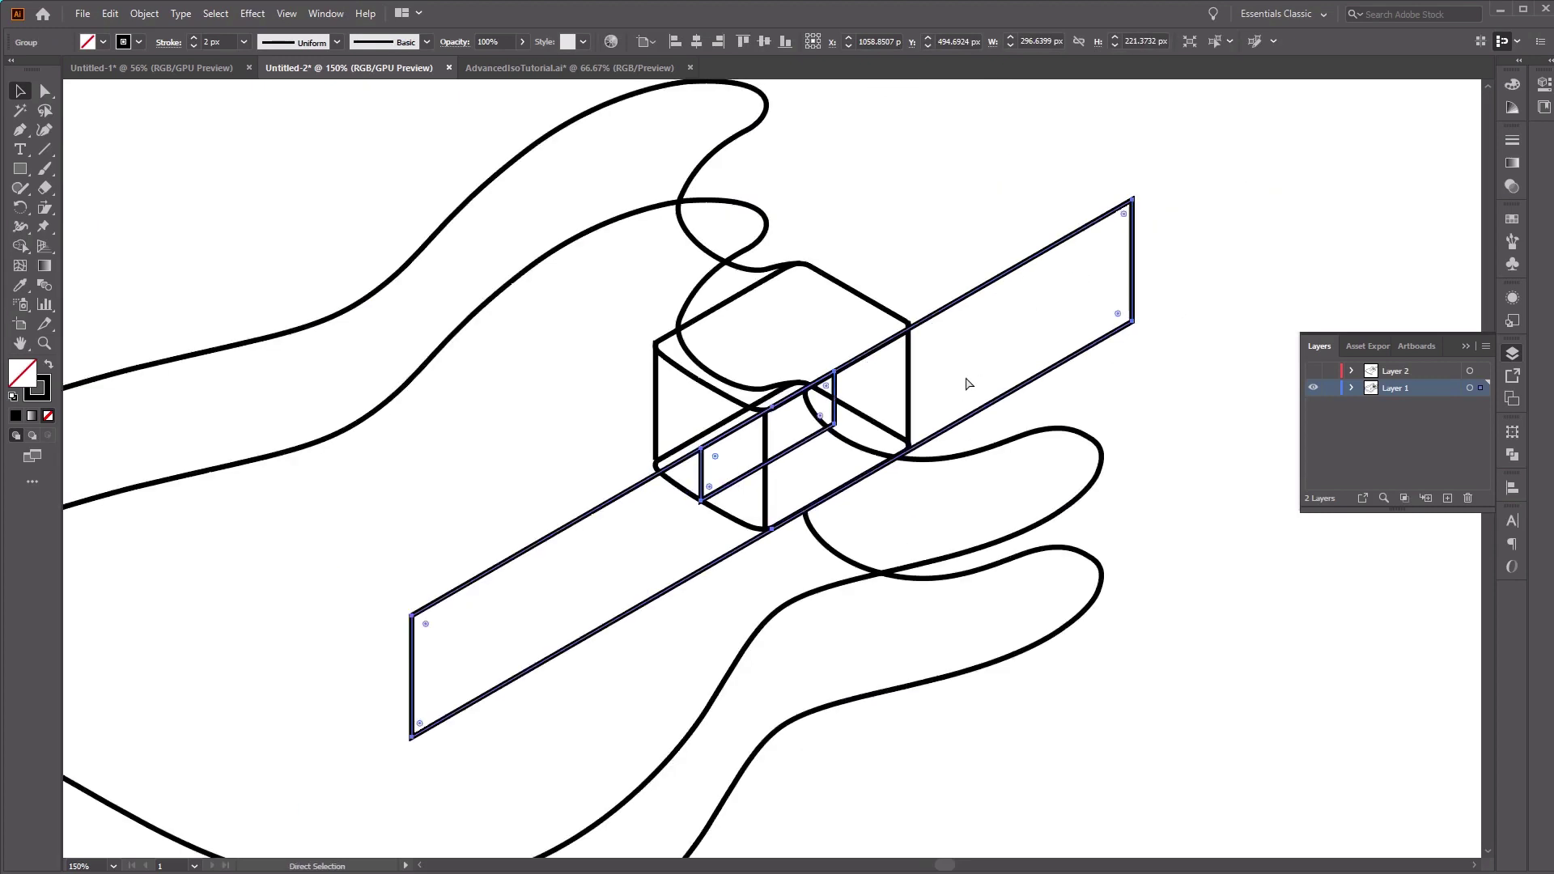
{"action": "key", "text": "ctrl+equal"}
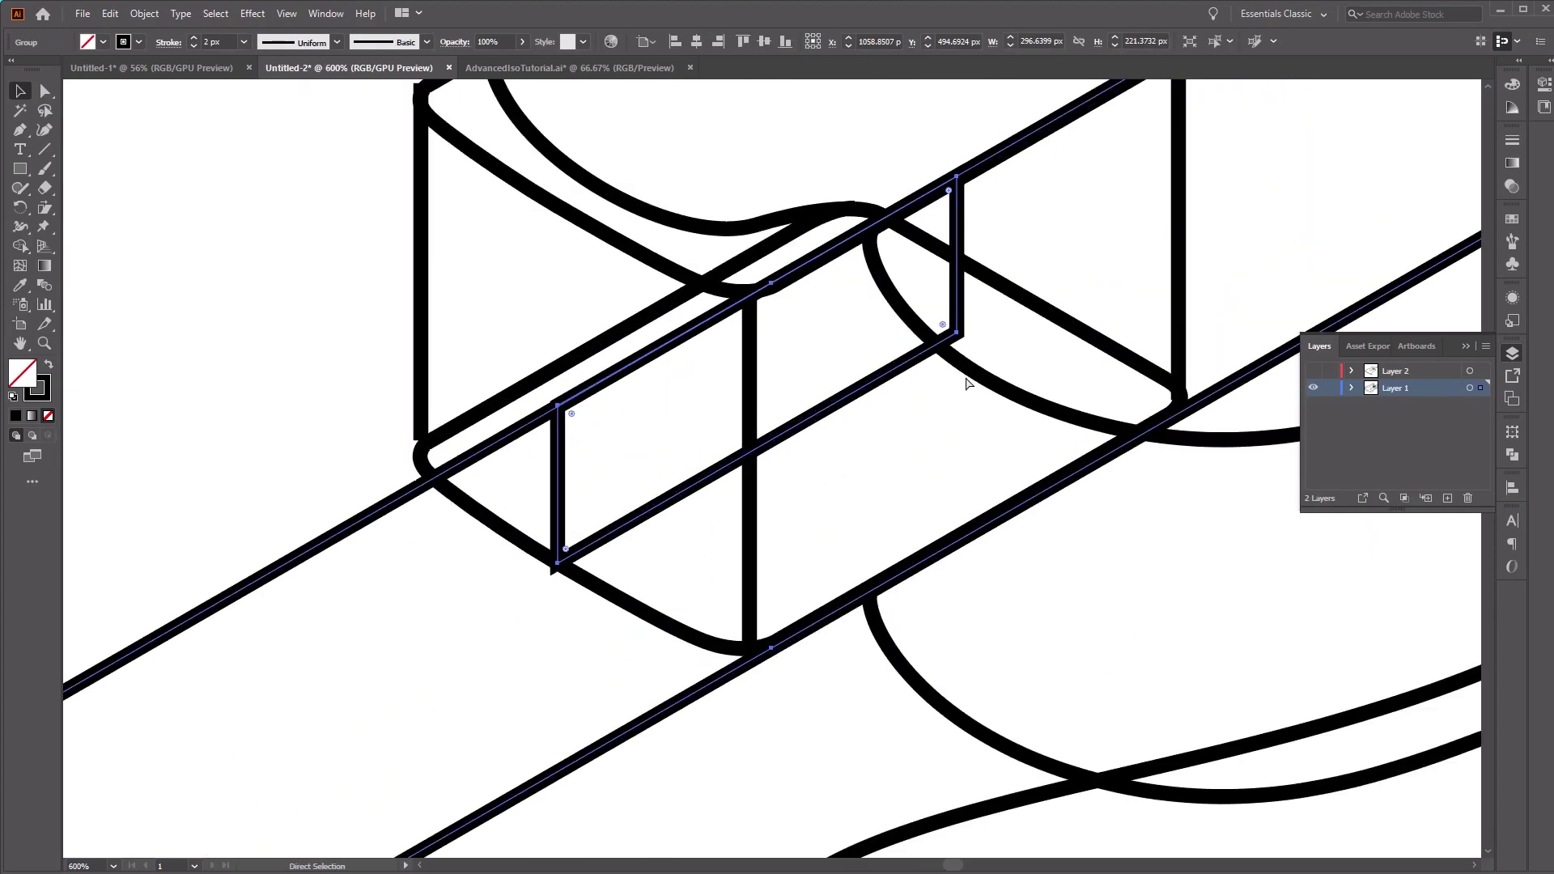
{"action": "key", "text": "v"}
{"action": "left_click_drag", "start_coordinate": [422, 246], "coordinate": [422, 268]}
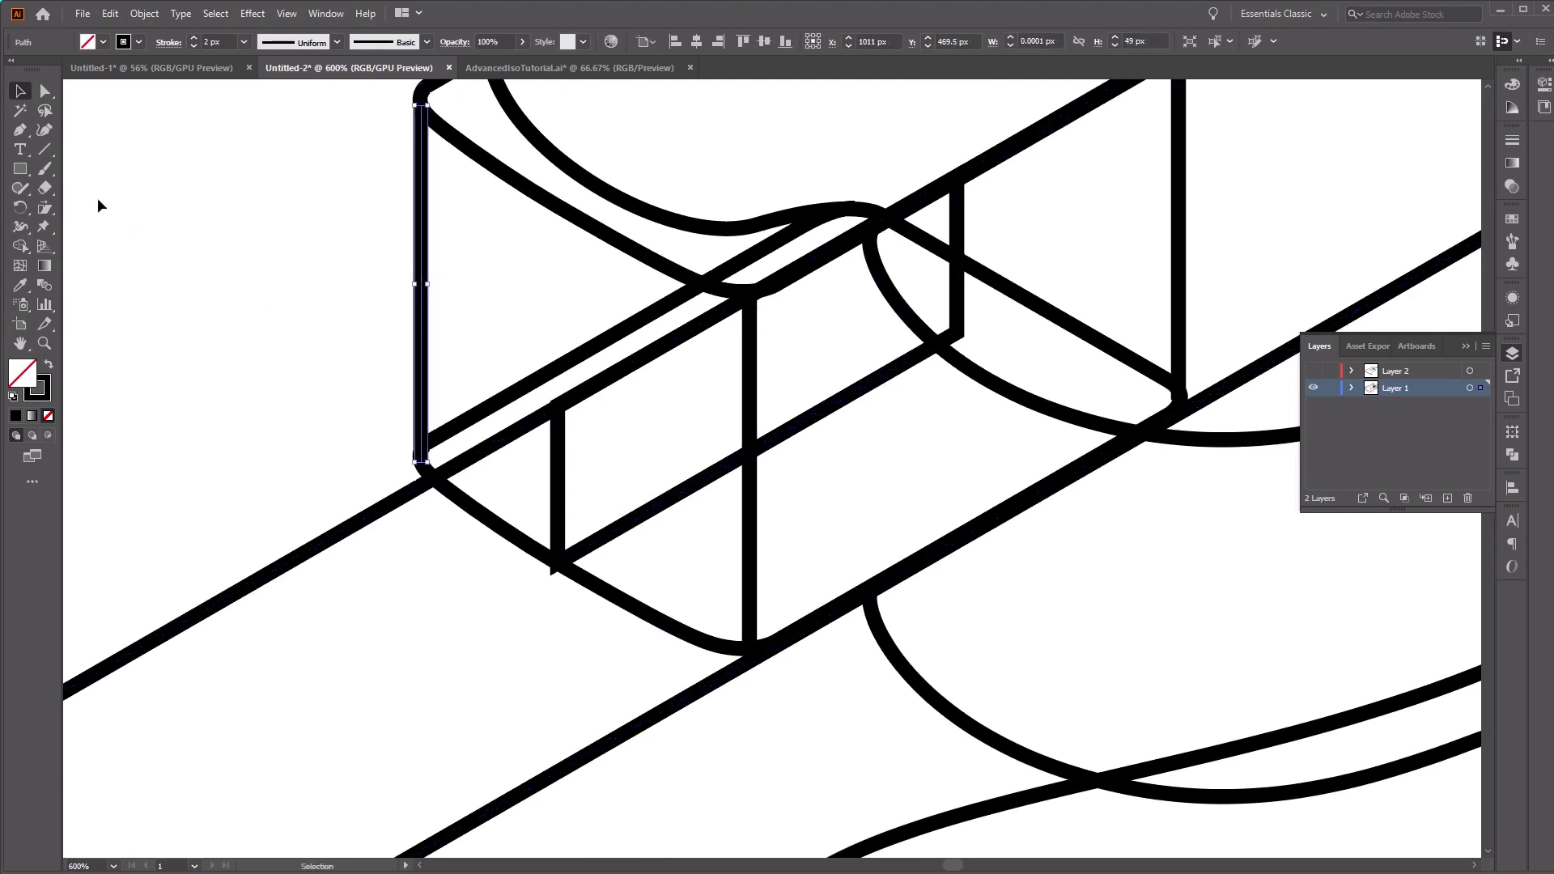
{"action": "left_click", "coordinate": [19, 129]}
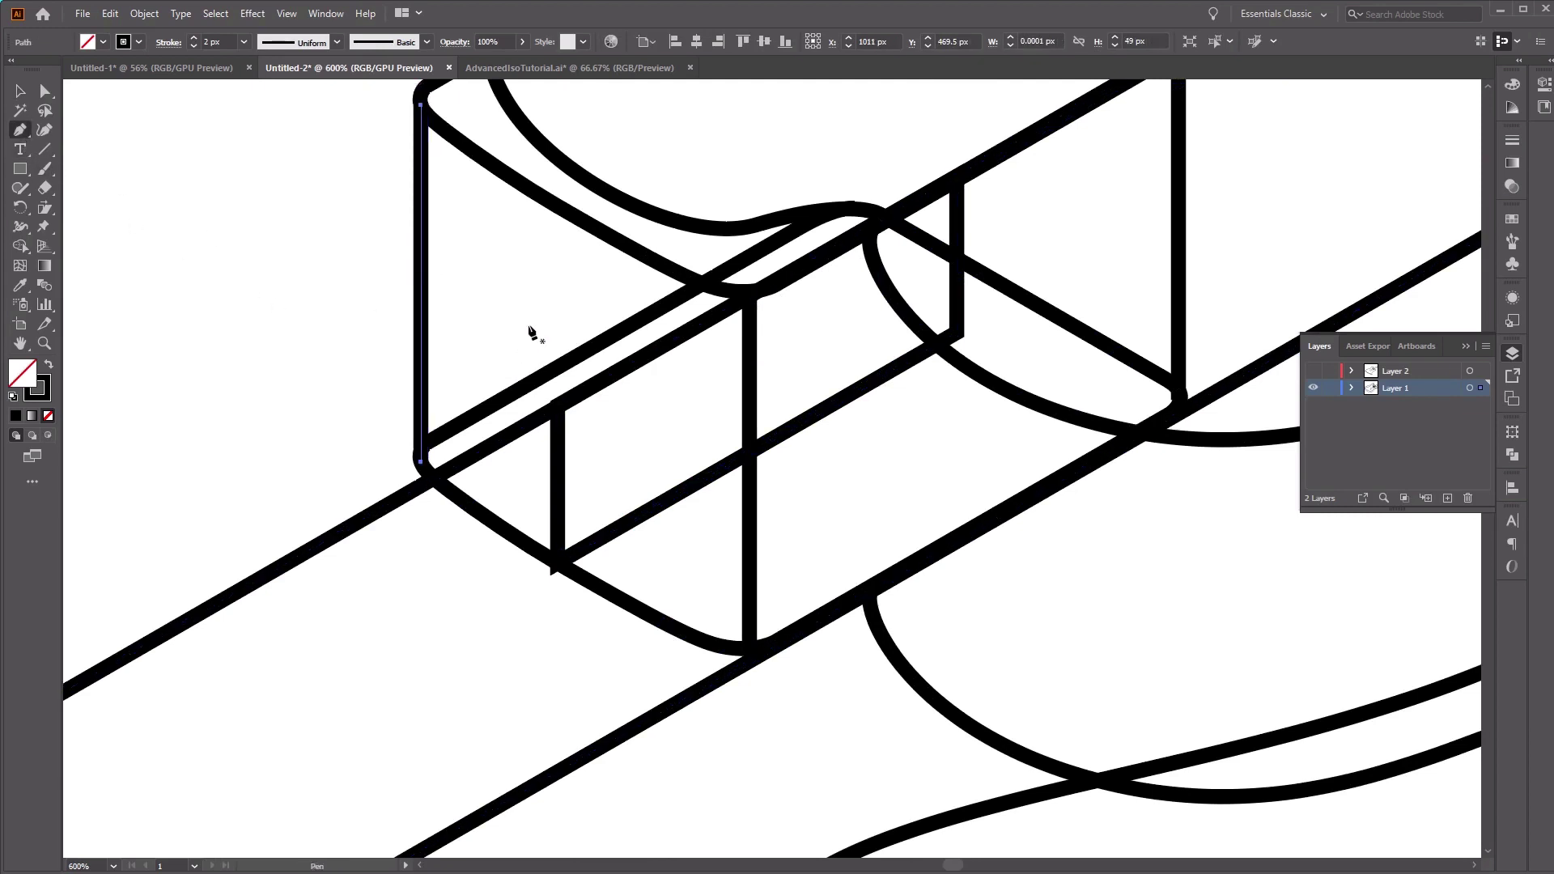
- Ungroup the guitar body outlines so their paths can be edited individually
{"action": "key", "text": "v"}
{"action": "left_click", "coordinate": [580, 232]}
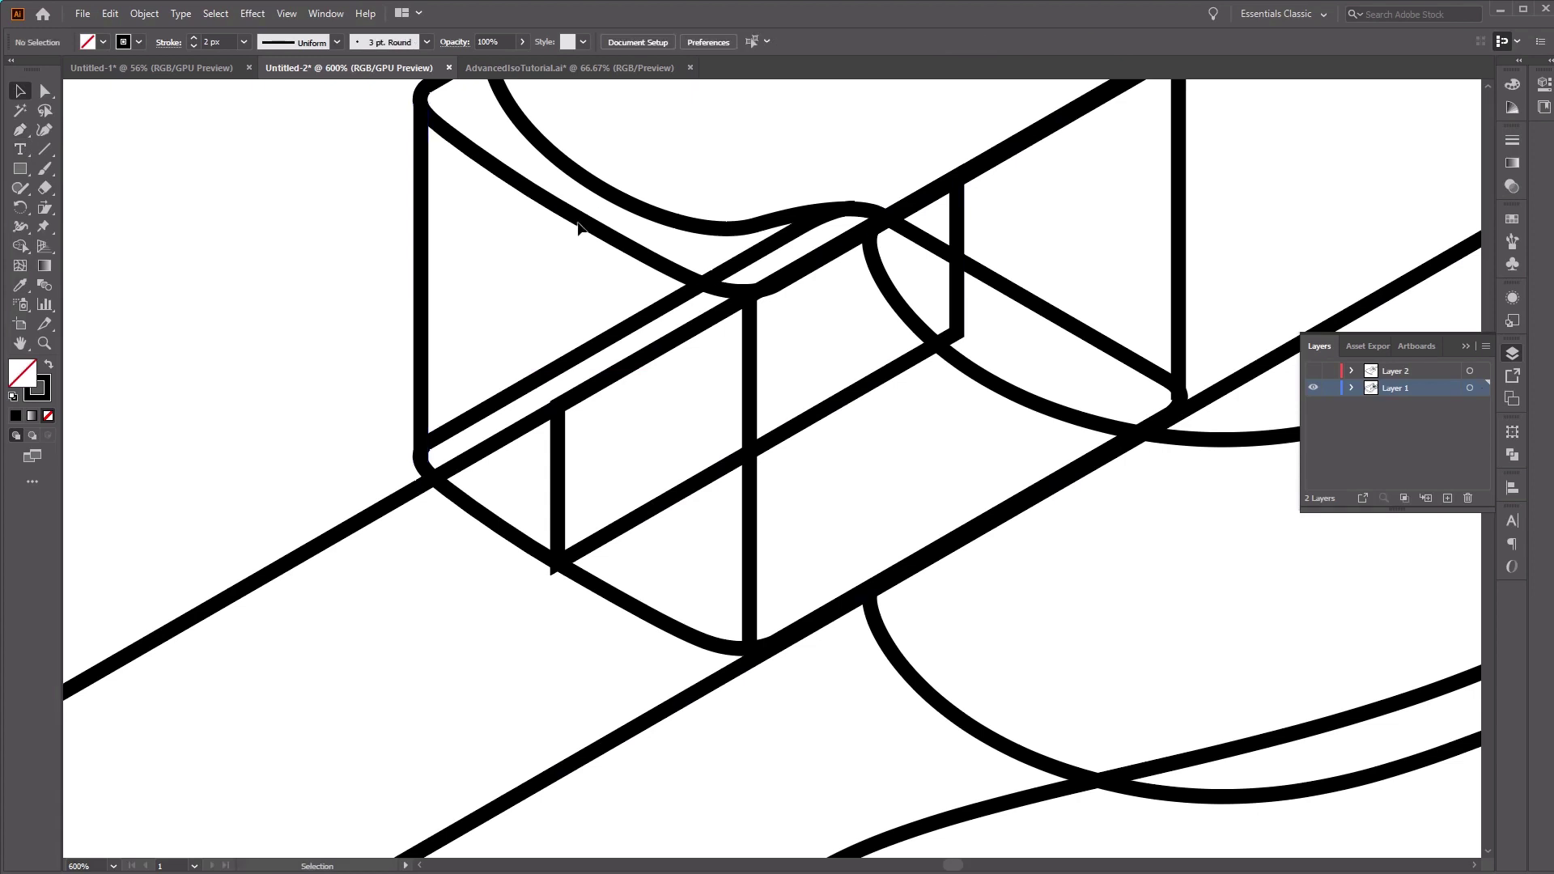
{"action": "scroll", "coordinate": [647, 421], "scroll_direction": "up", "scroll_amount": 5}
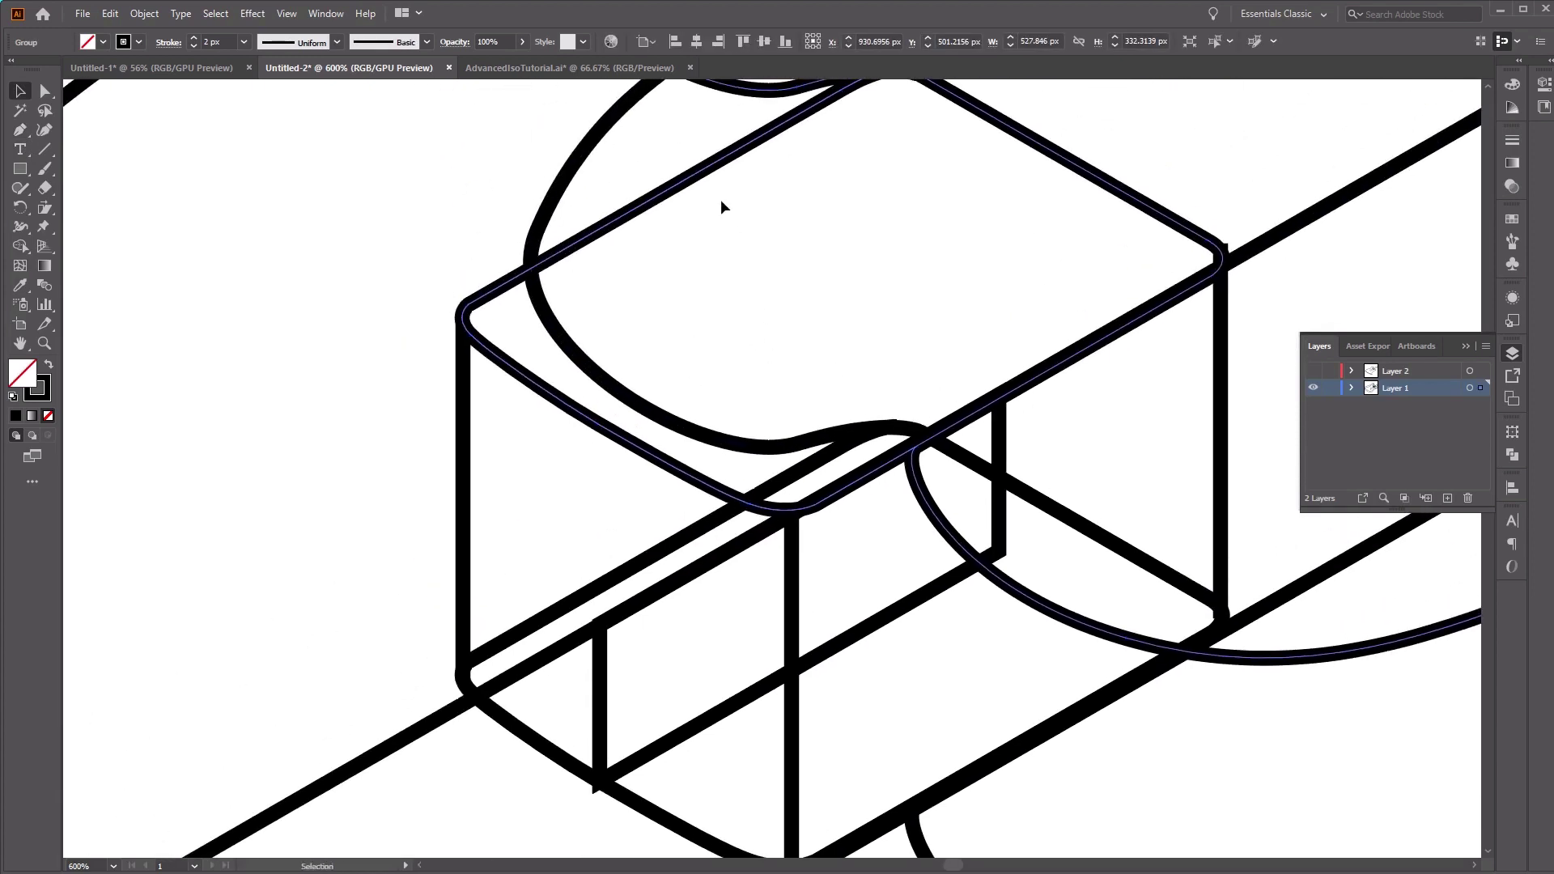
{"action": "left_click", "coordinate": [753, 217]}
{"action": "key", "text": "a"}
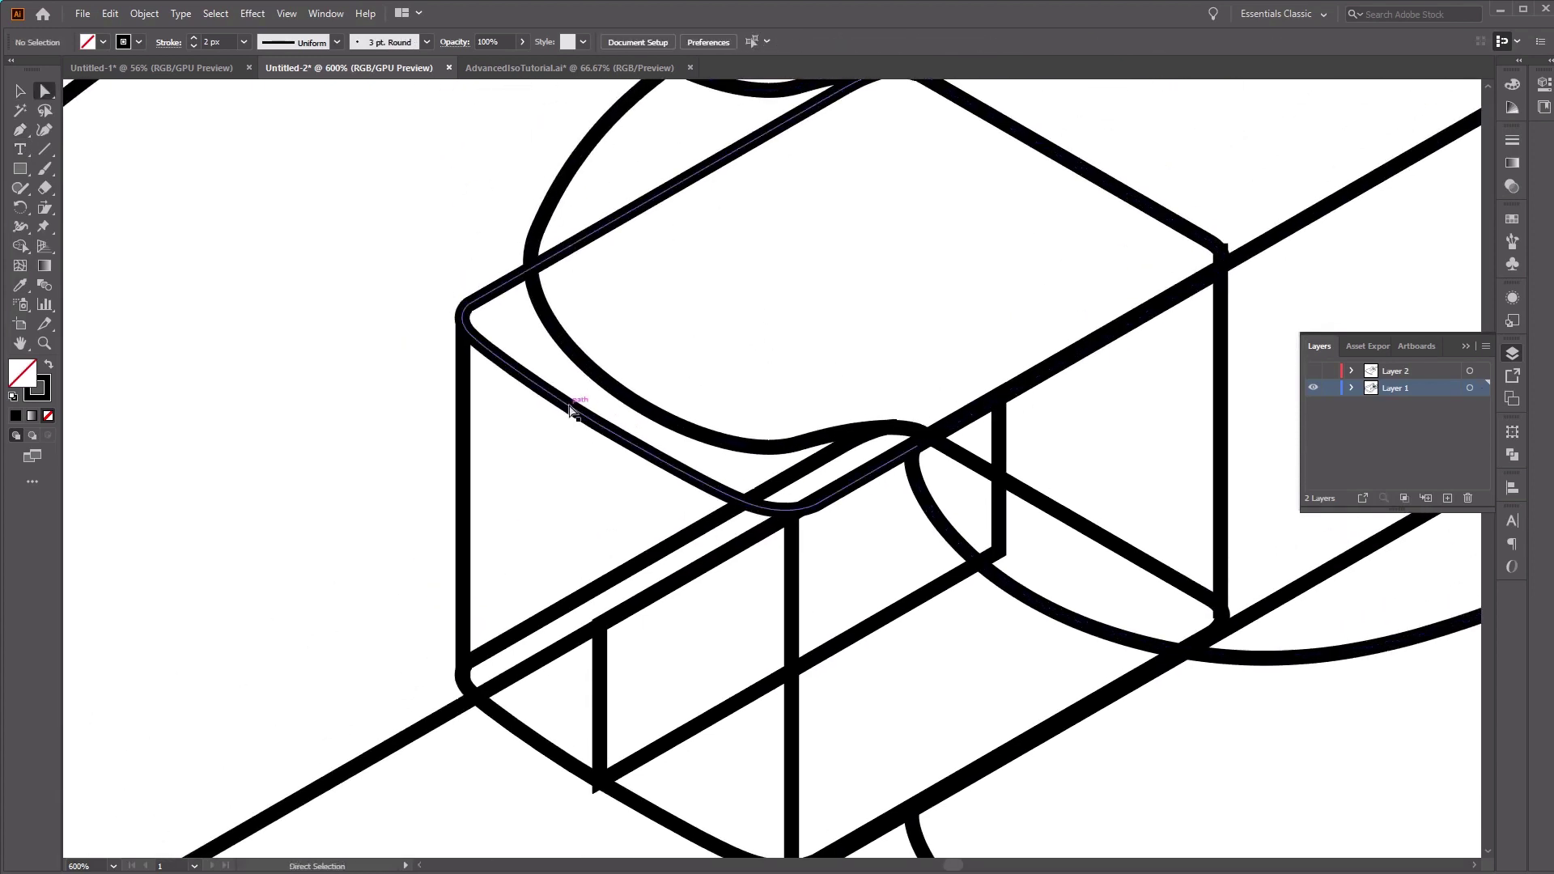
{"action": "key", "text": "v"}
{"action": "left_click", "coordinate": [1102, 206]}
{"action": "left_click_drag", "start_coordinate": [1103, 206], "coordinate": [1082, 503]}
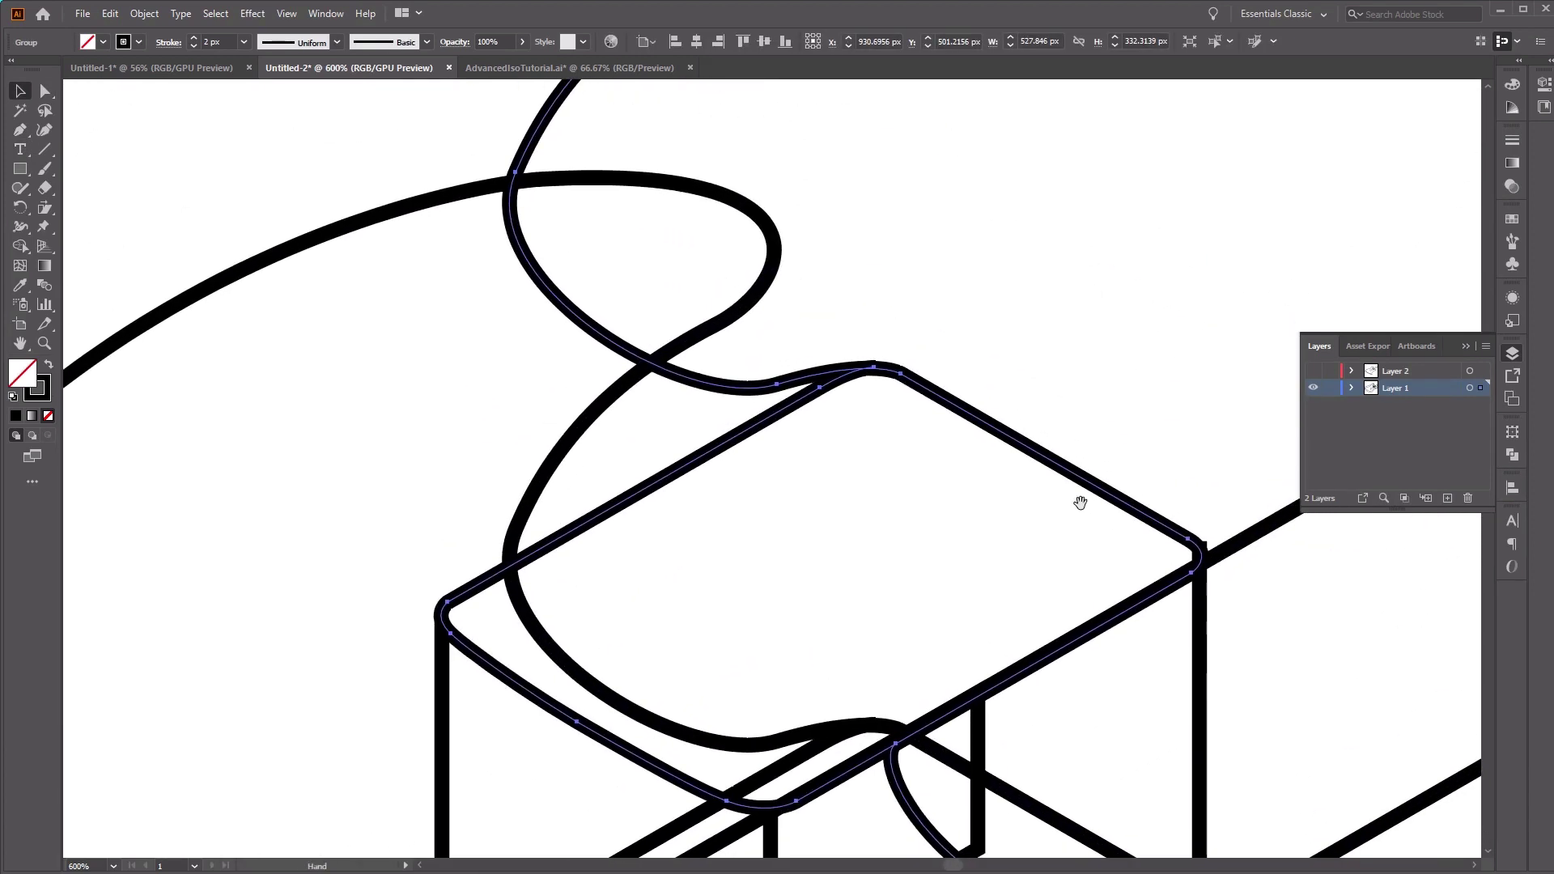
{"action": "right_click", "coordinate": [944, 401]}
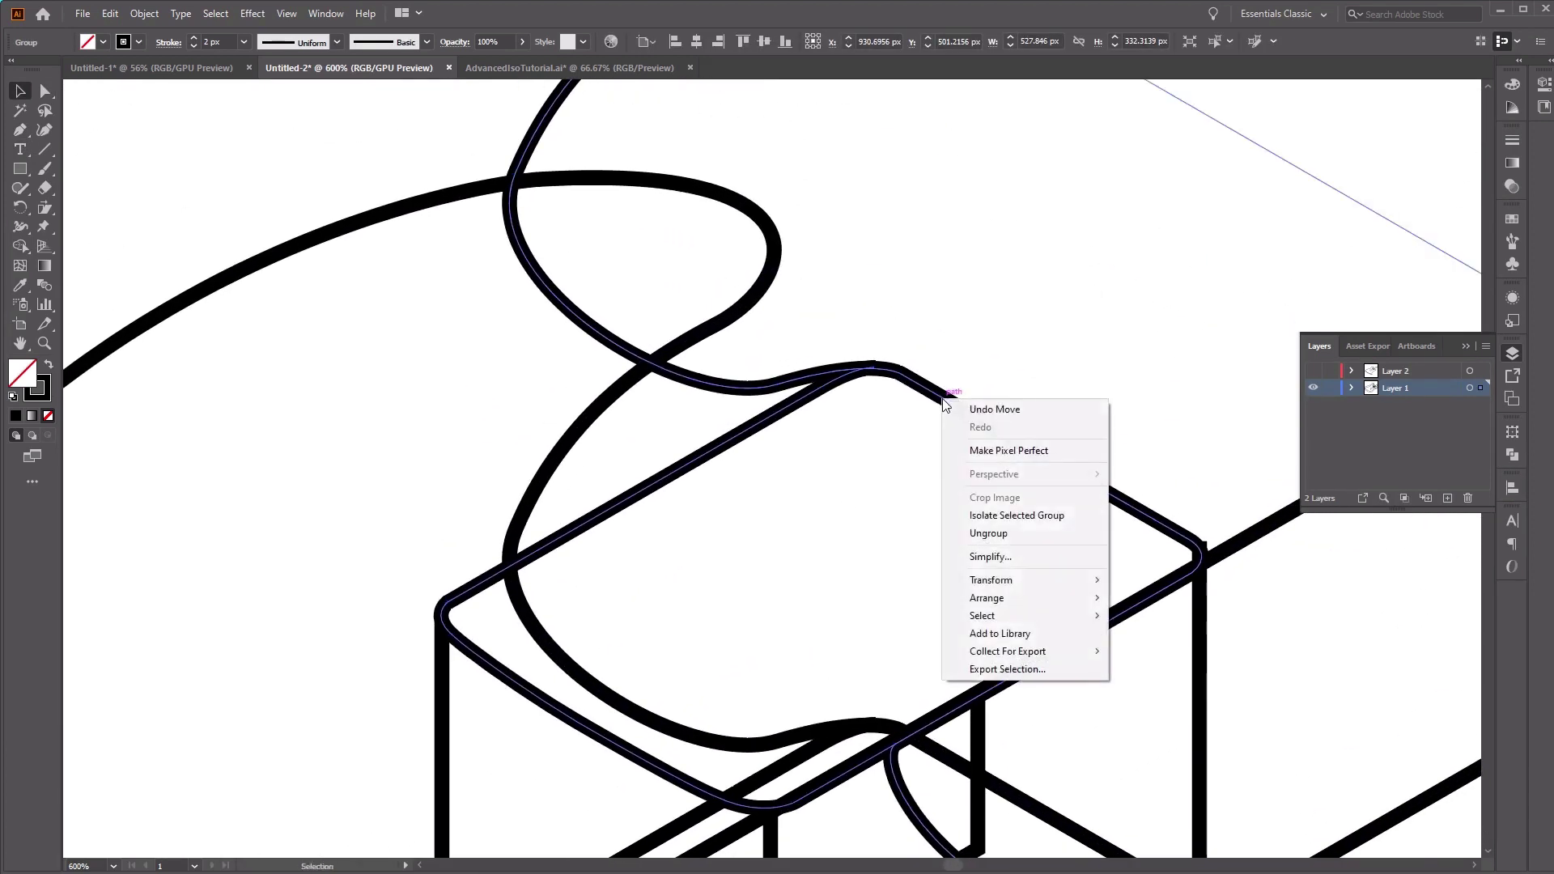
{"action": "left_click", "coordinate": [1026, 532]}
{"action": "left_click", "coordinate": [1051, 382]}
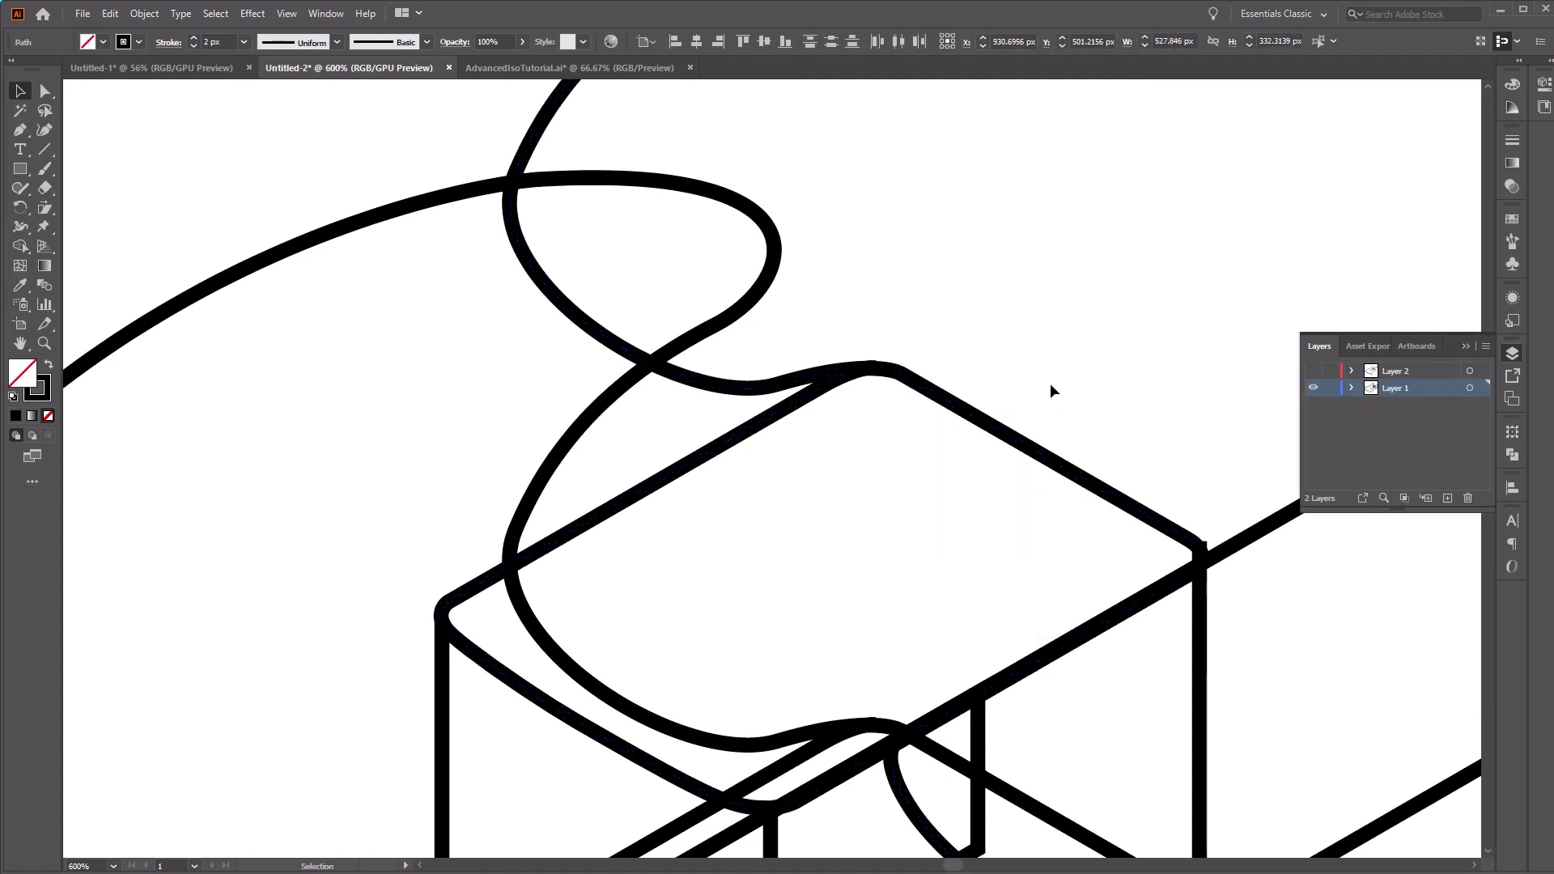
- Drop the upper pocket diamond's front curve 26 px and move the neck box 6 px down
{"action": "left_click", "coordinate": [696, 455]}
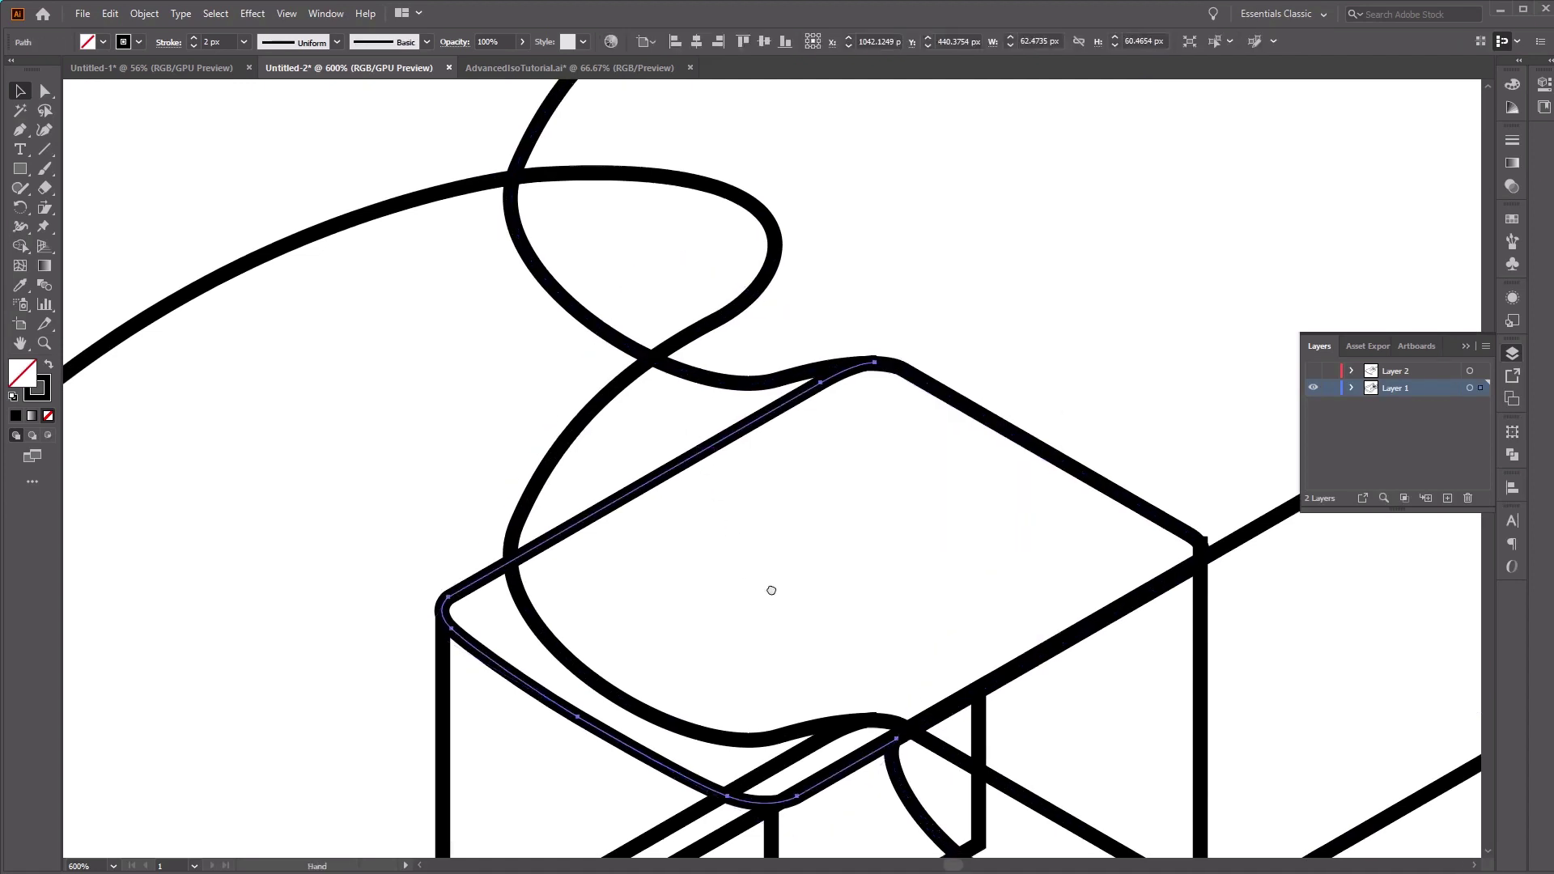
{"action": "left_click_drag", "start_coordinate": [771, 590], "coordinate": [753, 326]}
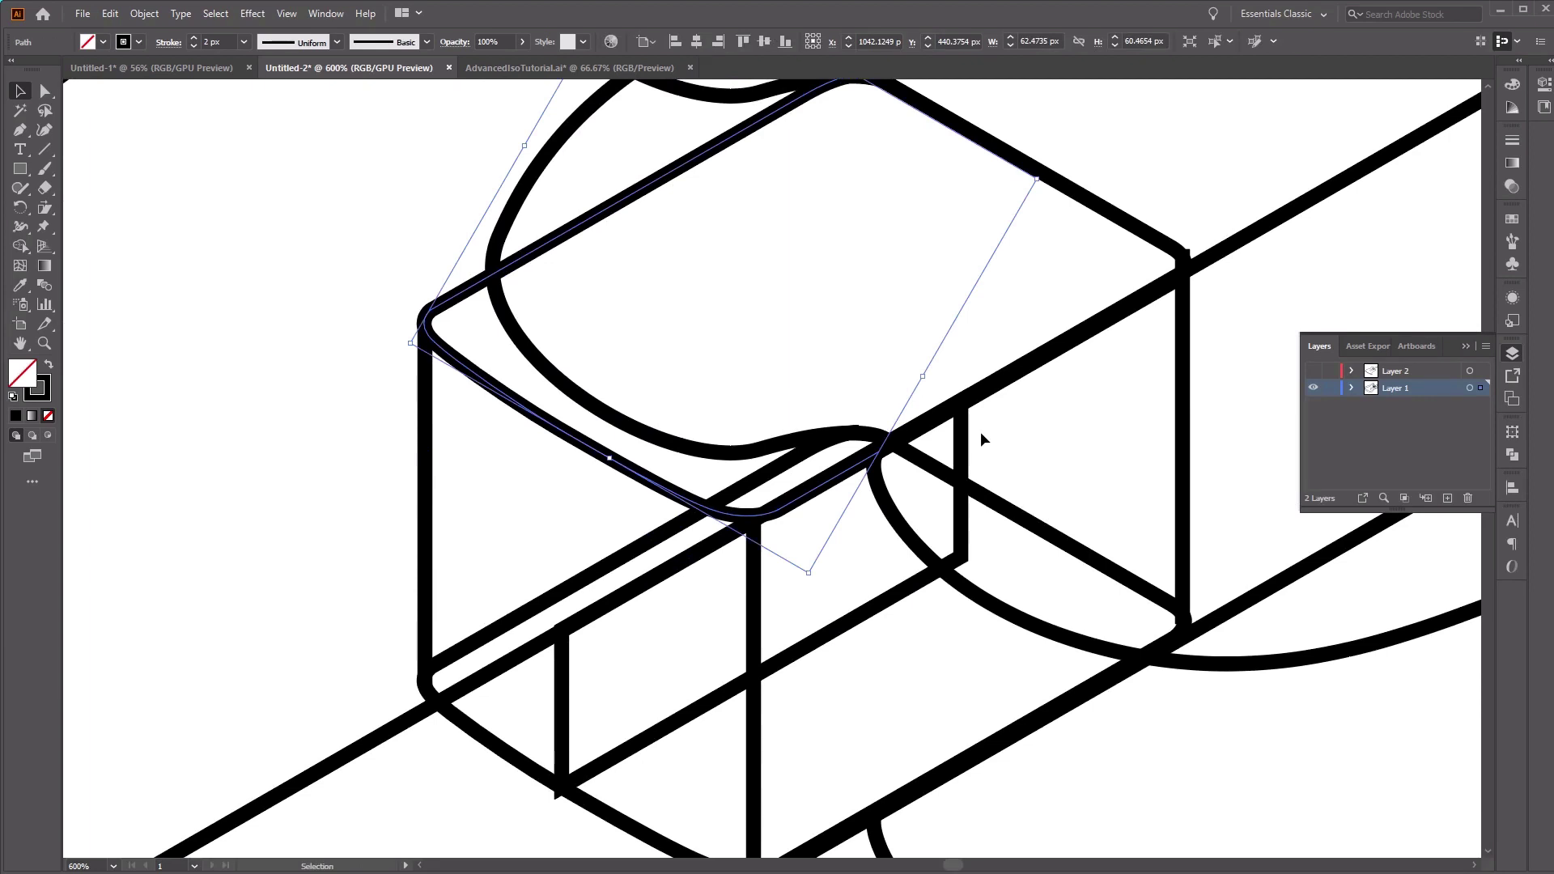
{"action": "key", "text": "ctrl"}
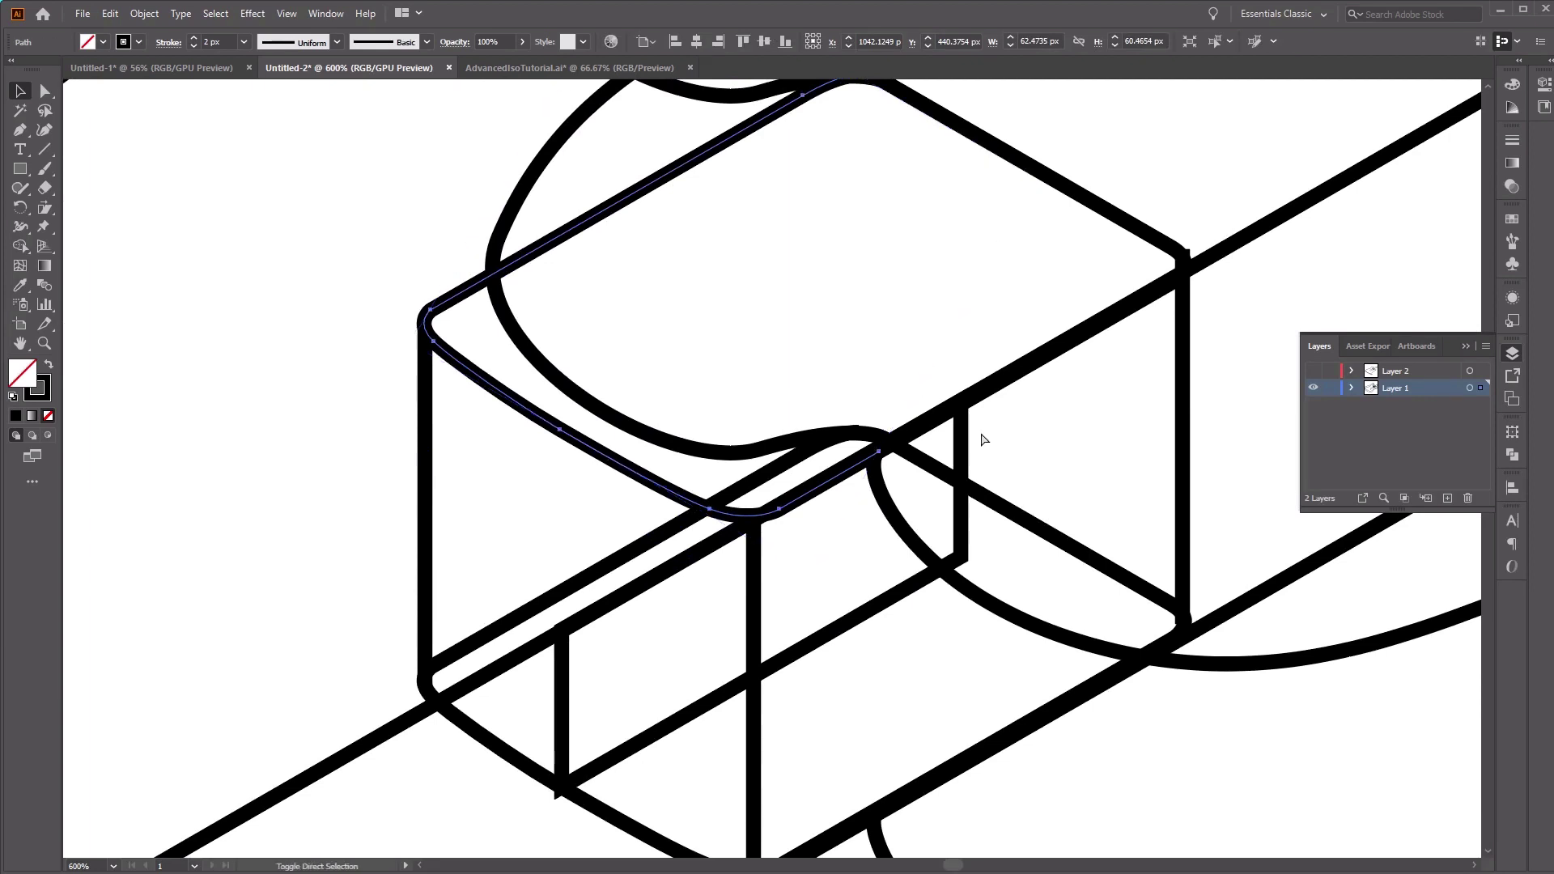
{"action": "left_click", "coordinate": [590, 453], "text": "ctrl"}
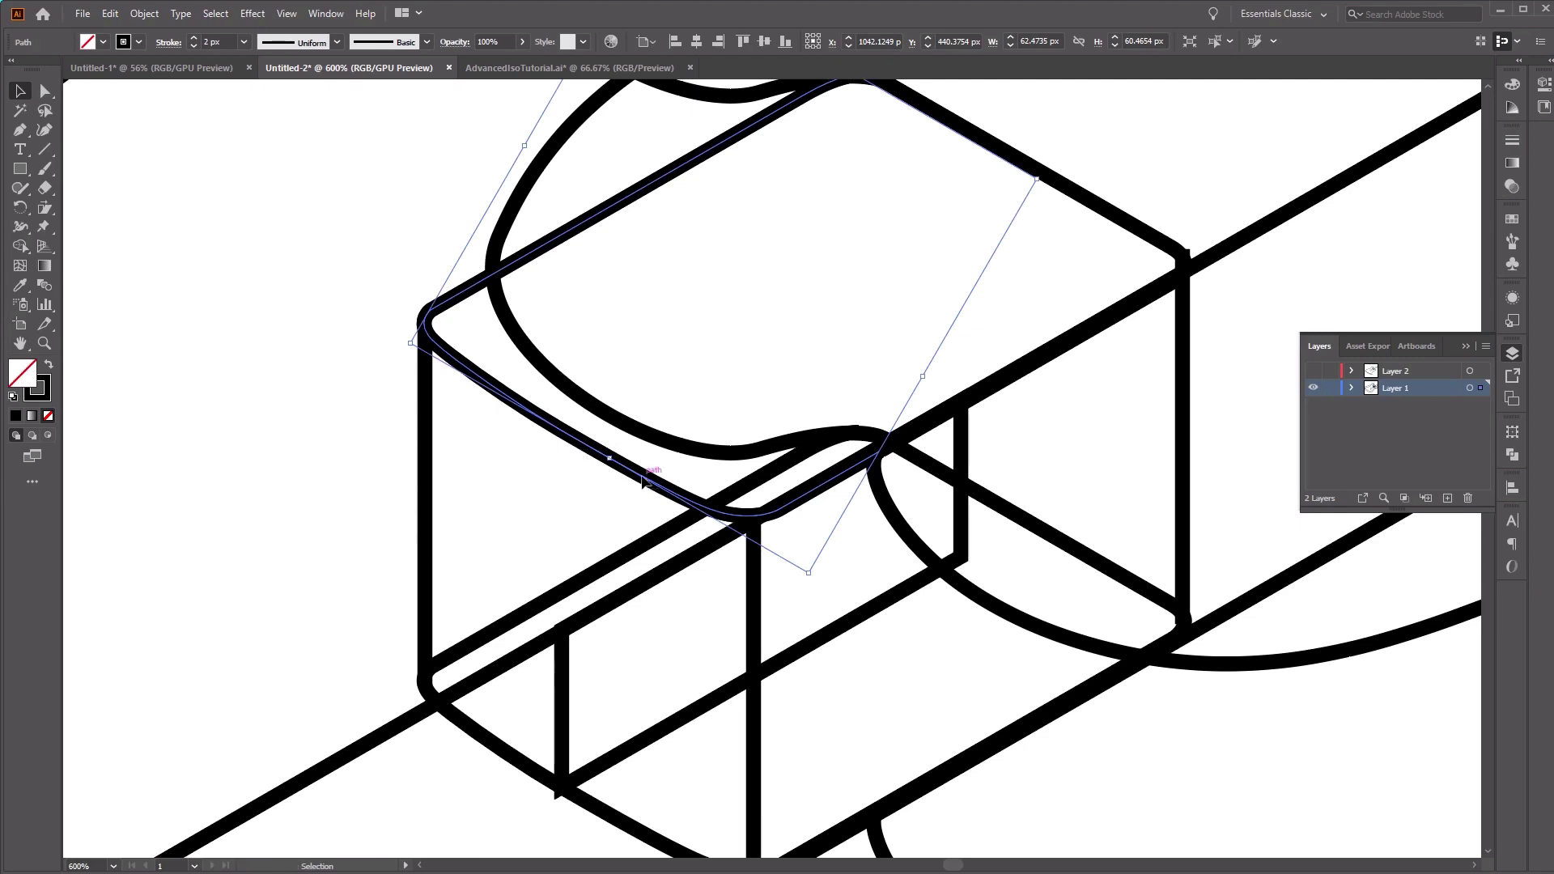
{"action": "left_click_drag", "start_coordinate": [642, 481], "coordinate": [608, 669]}
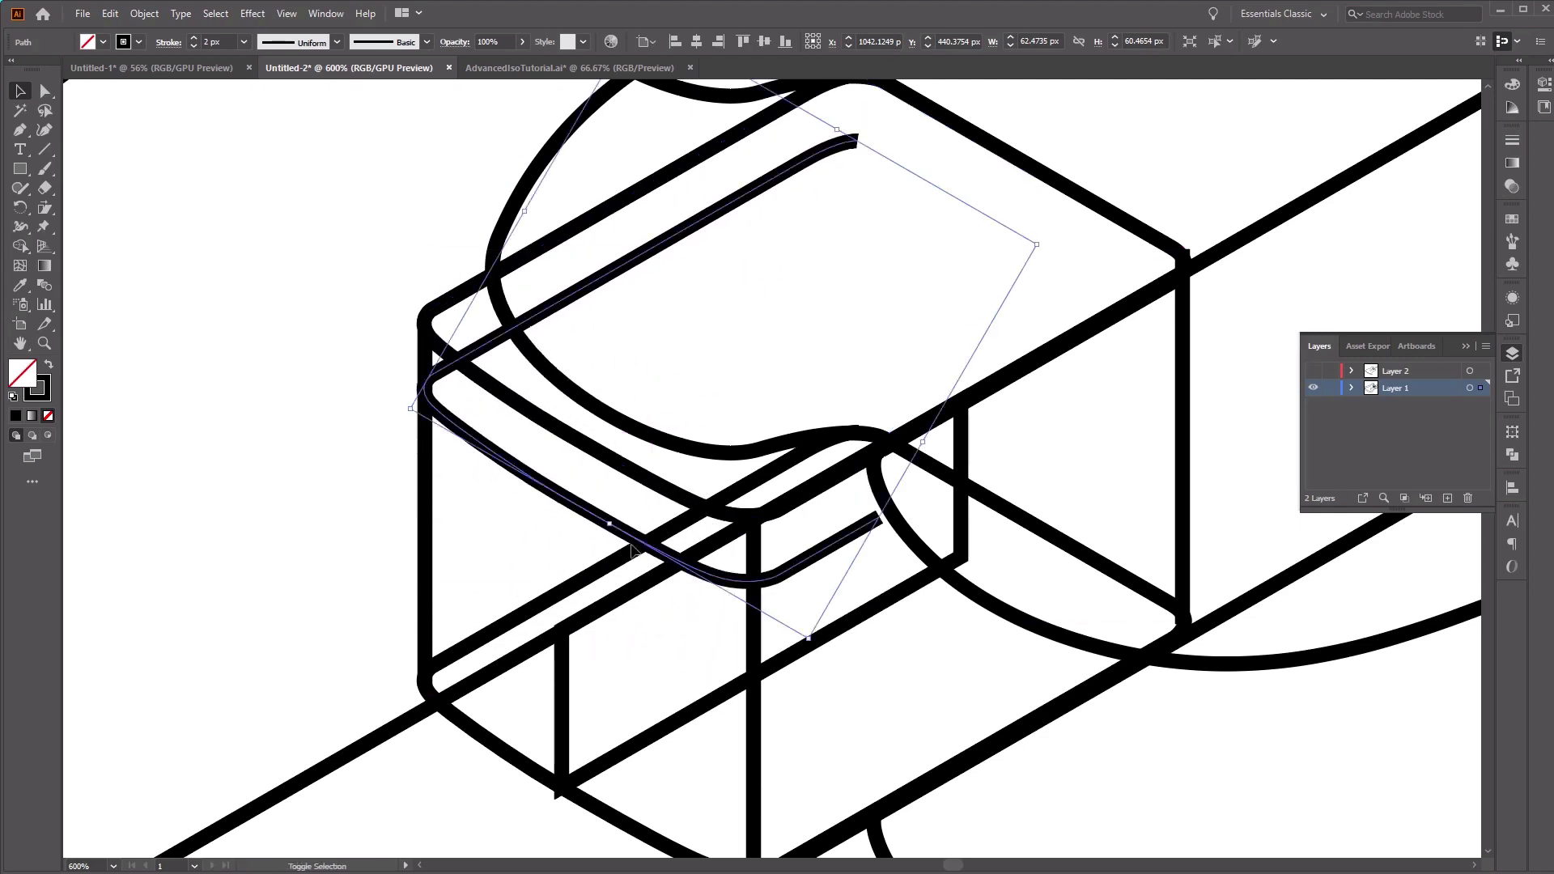
{"action": "left_click", "coordinate": [566, 639]}
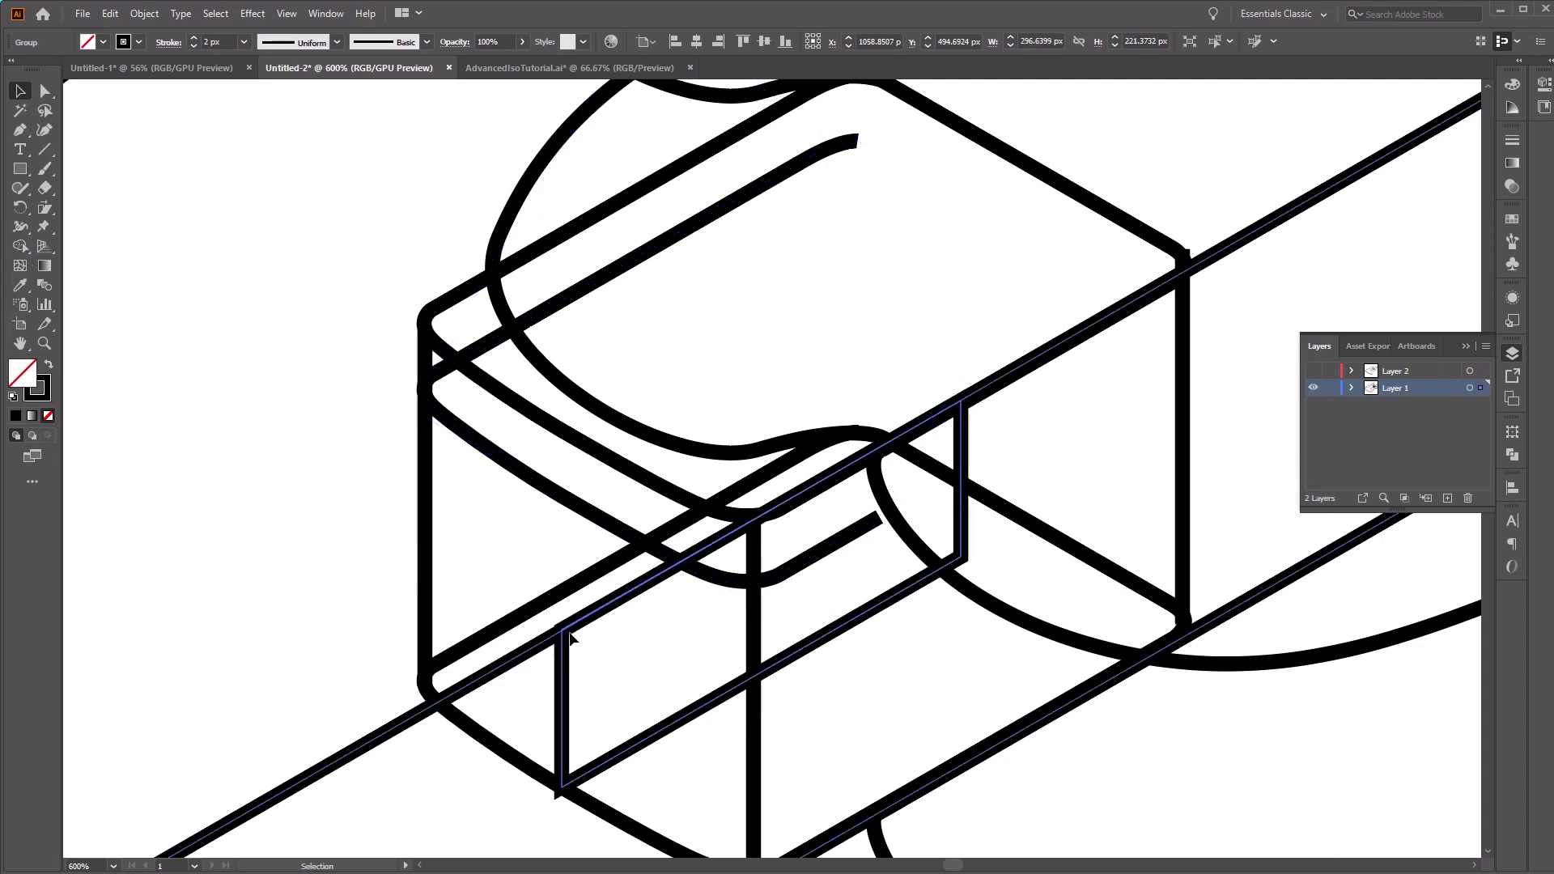
{"action": "left_click_drag", "start_coordinate": [612, 525], "coordinate": [580, 660]}
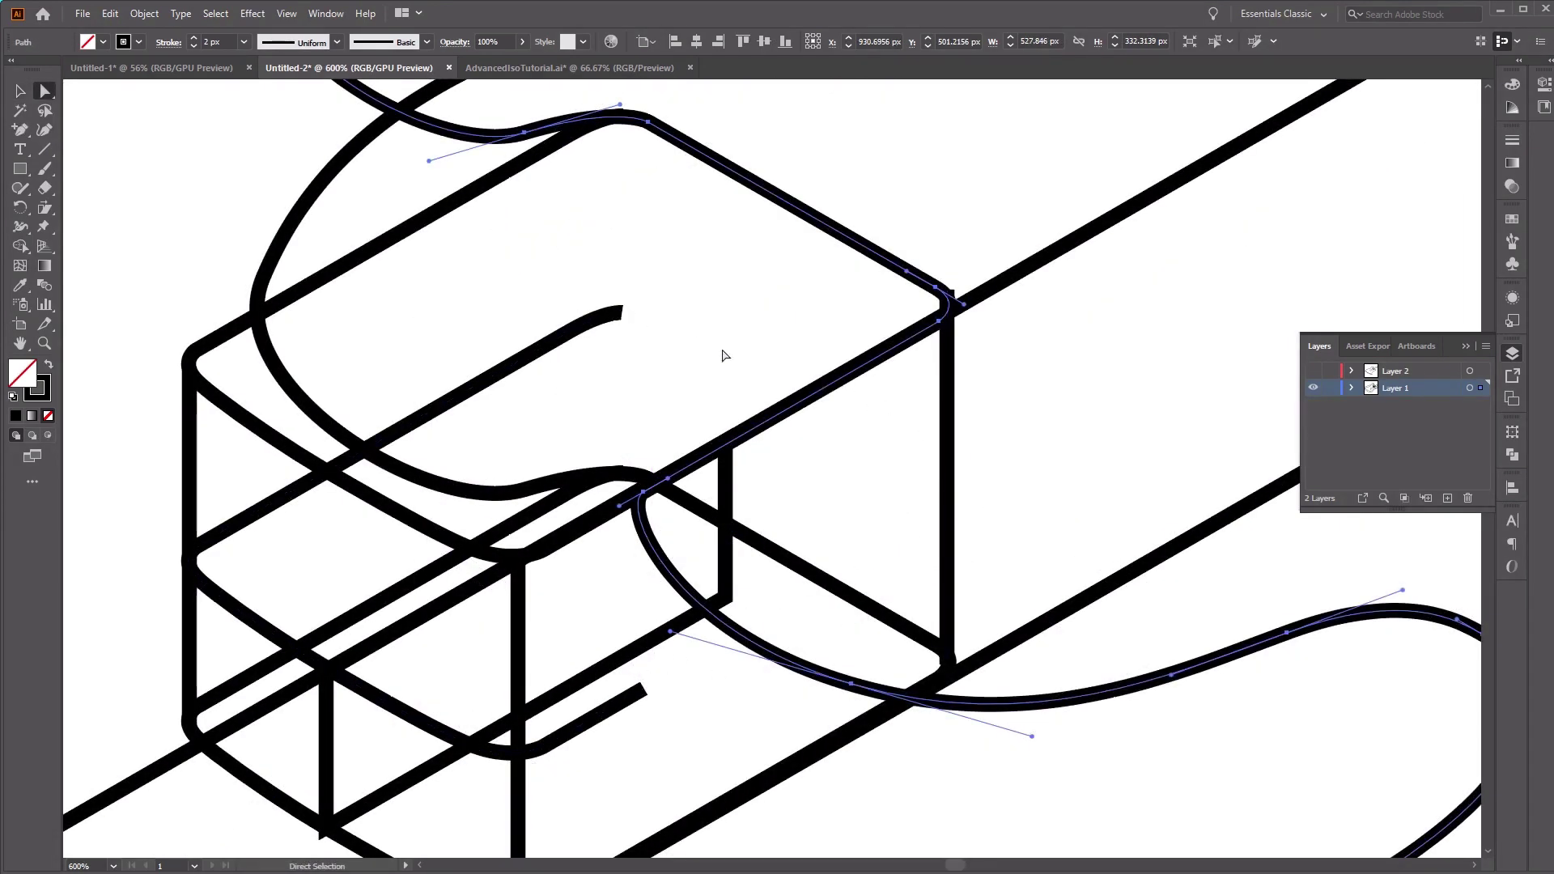
- Isolate the pocket's short top-edge path and drag a copy 28 px straight down
{"action": "left_click", "coordinate": [890, 209]}
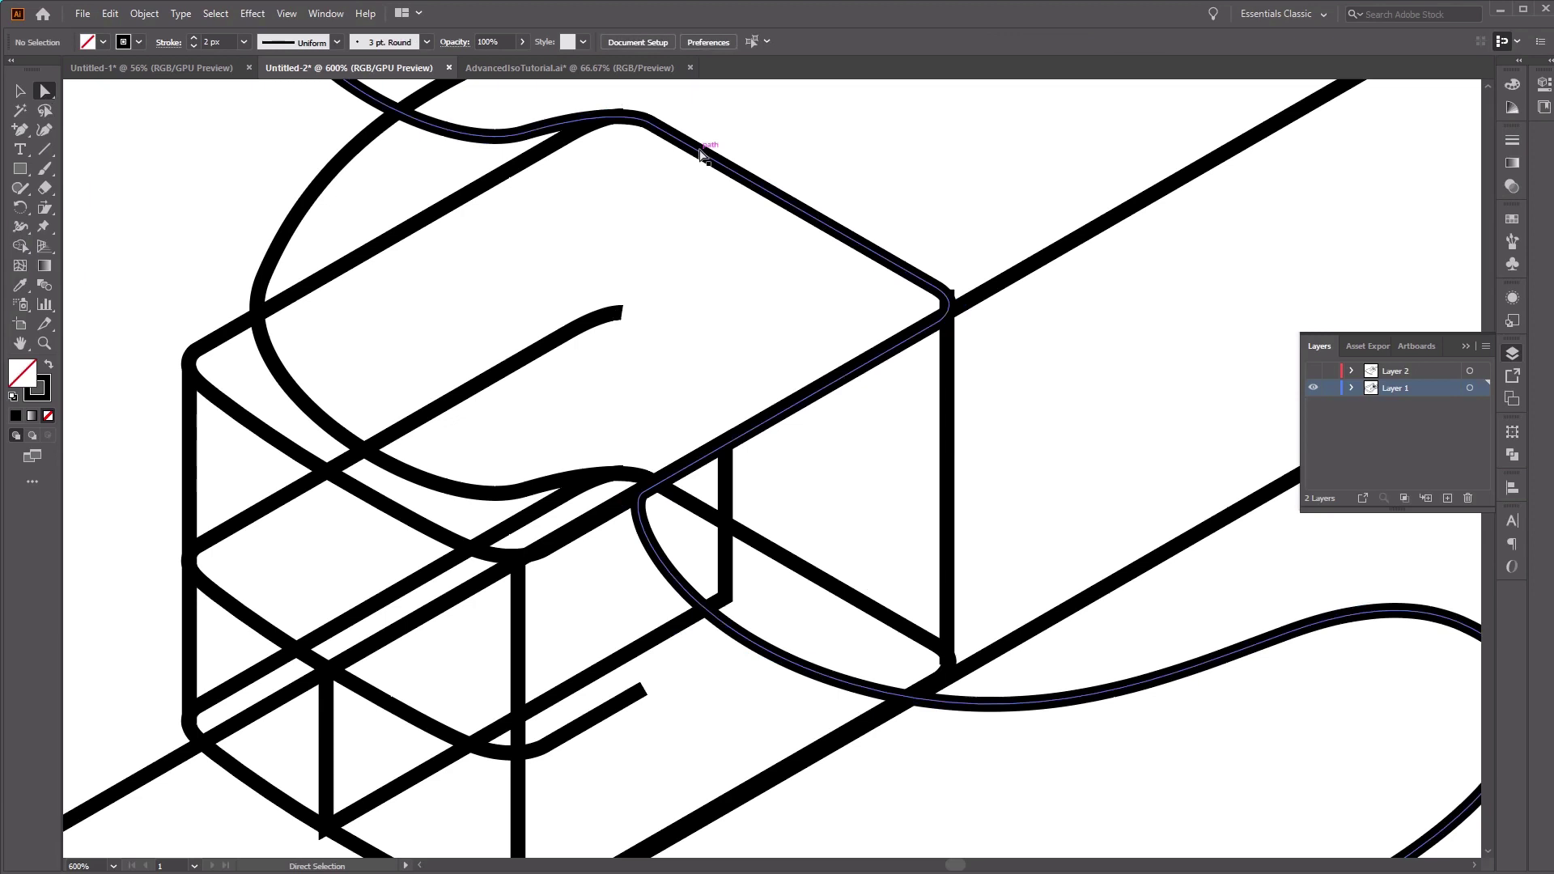
{"action": "left_click", "coordinate": [701, 152]}
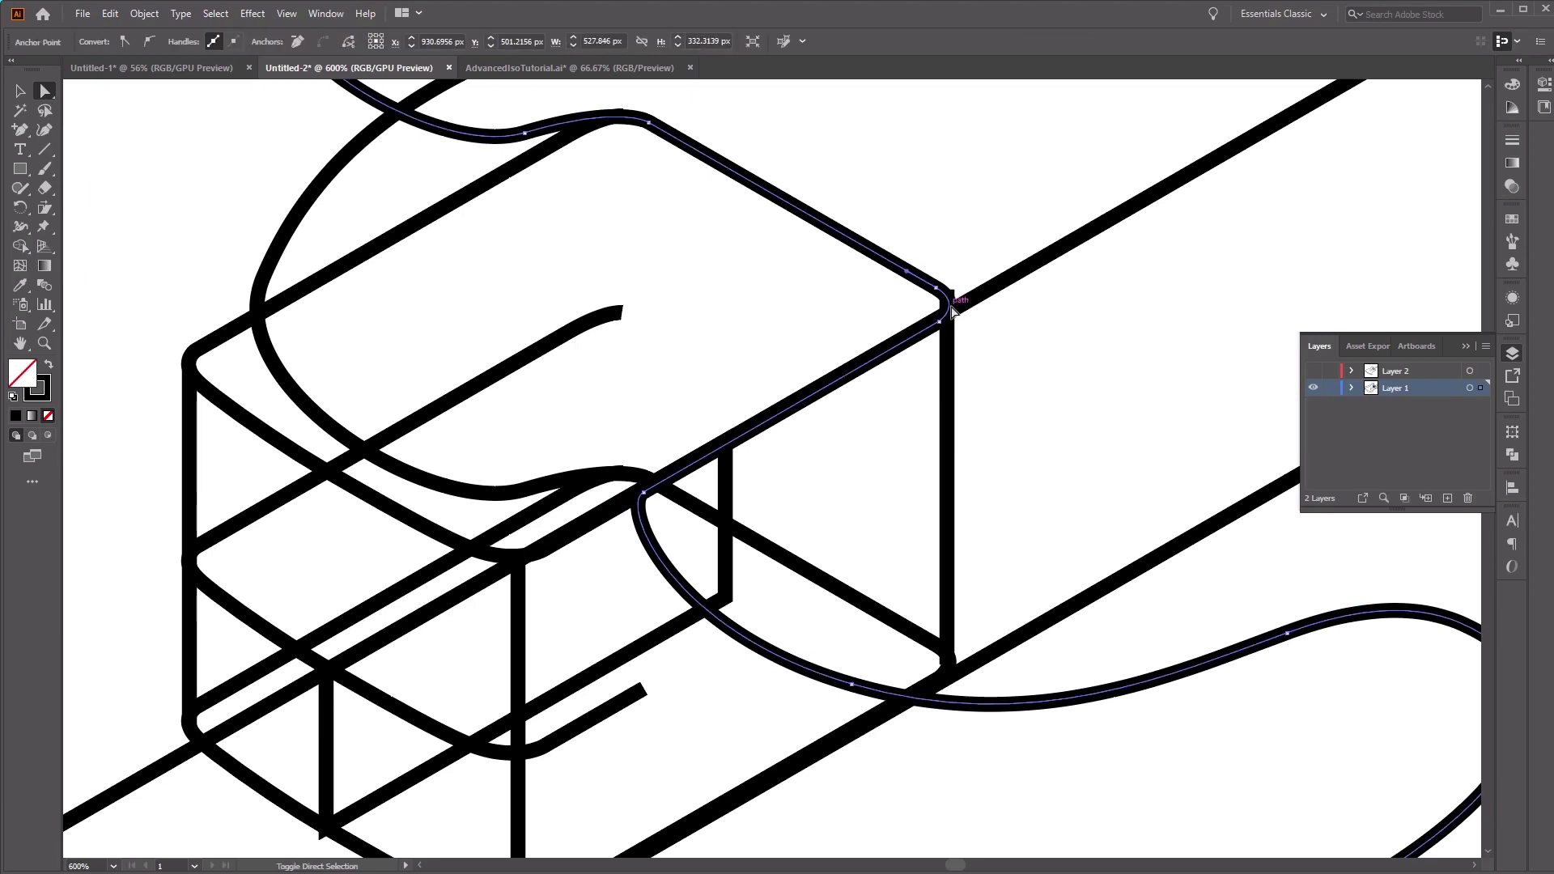
{"action": "left_click", "coordinate": [951, 309]}
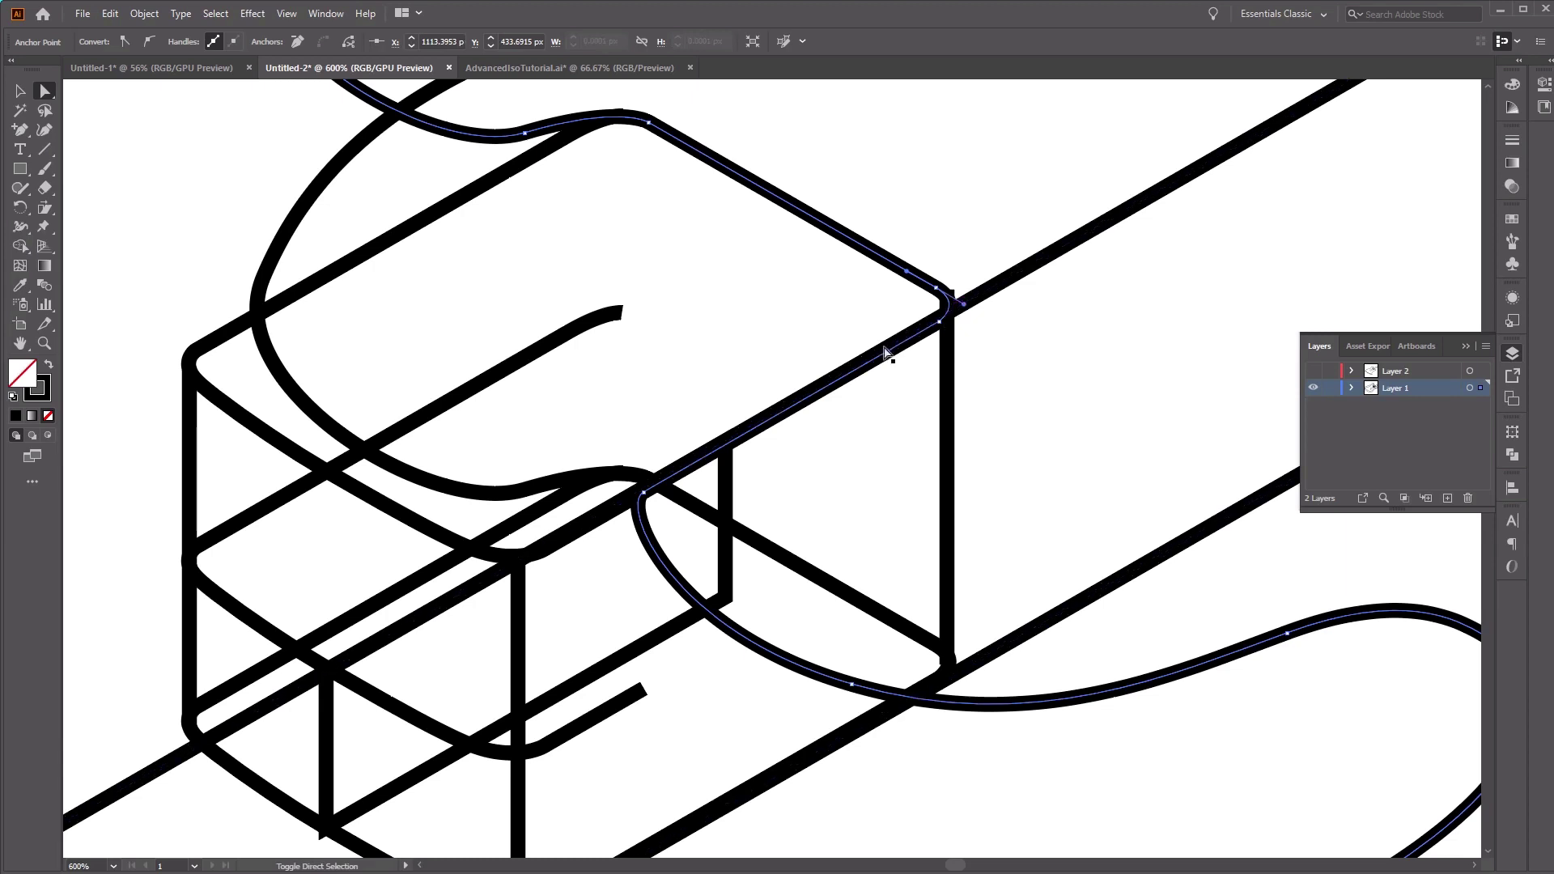
{"action": "left_click", "coordinate": [880, 364], "text": "alt"}
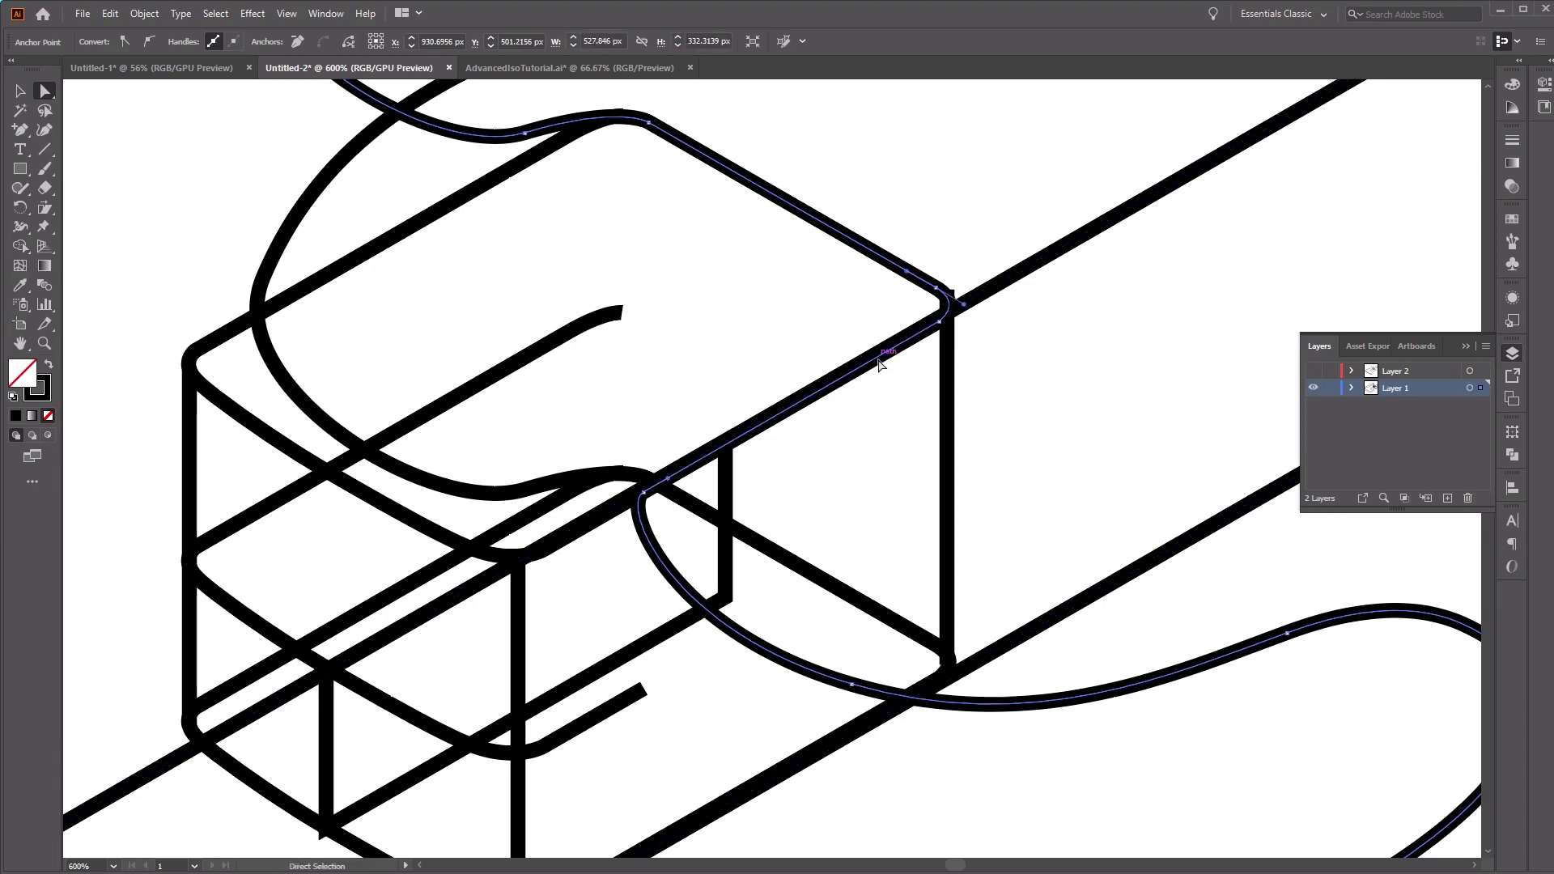
{"action": "left_click", "coordinate": [879, 363]}
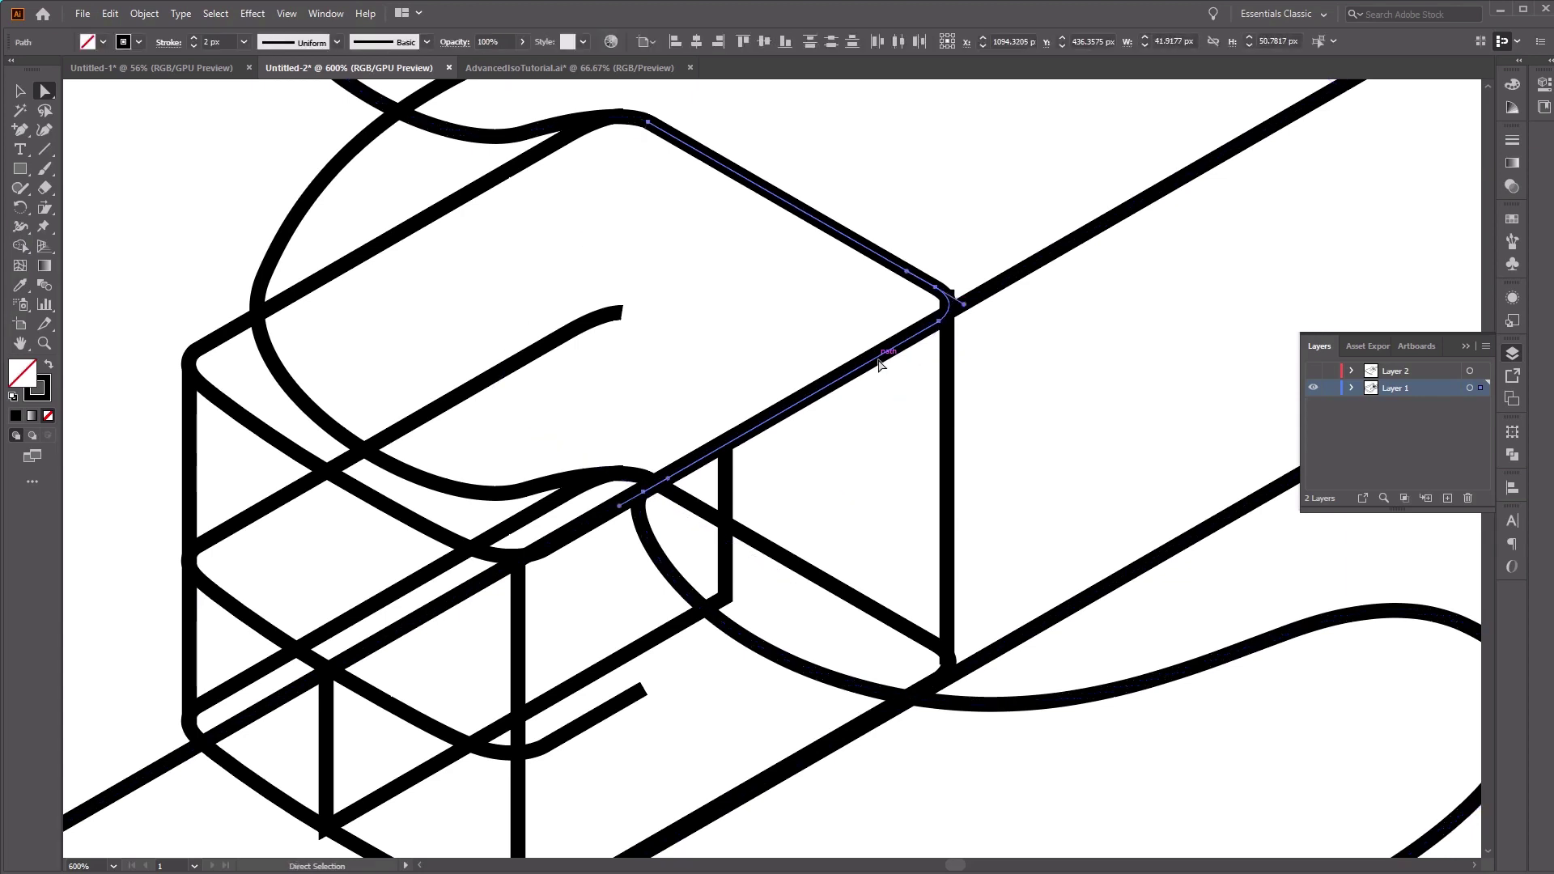
{"action": "left_click", "coordinate": [22, 91]}
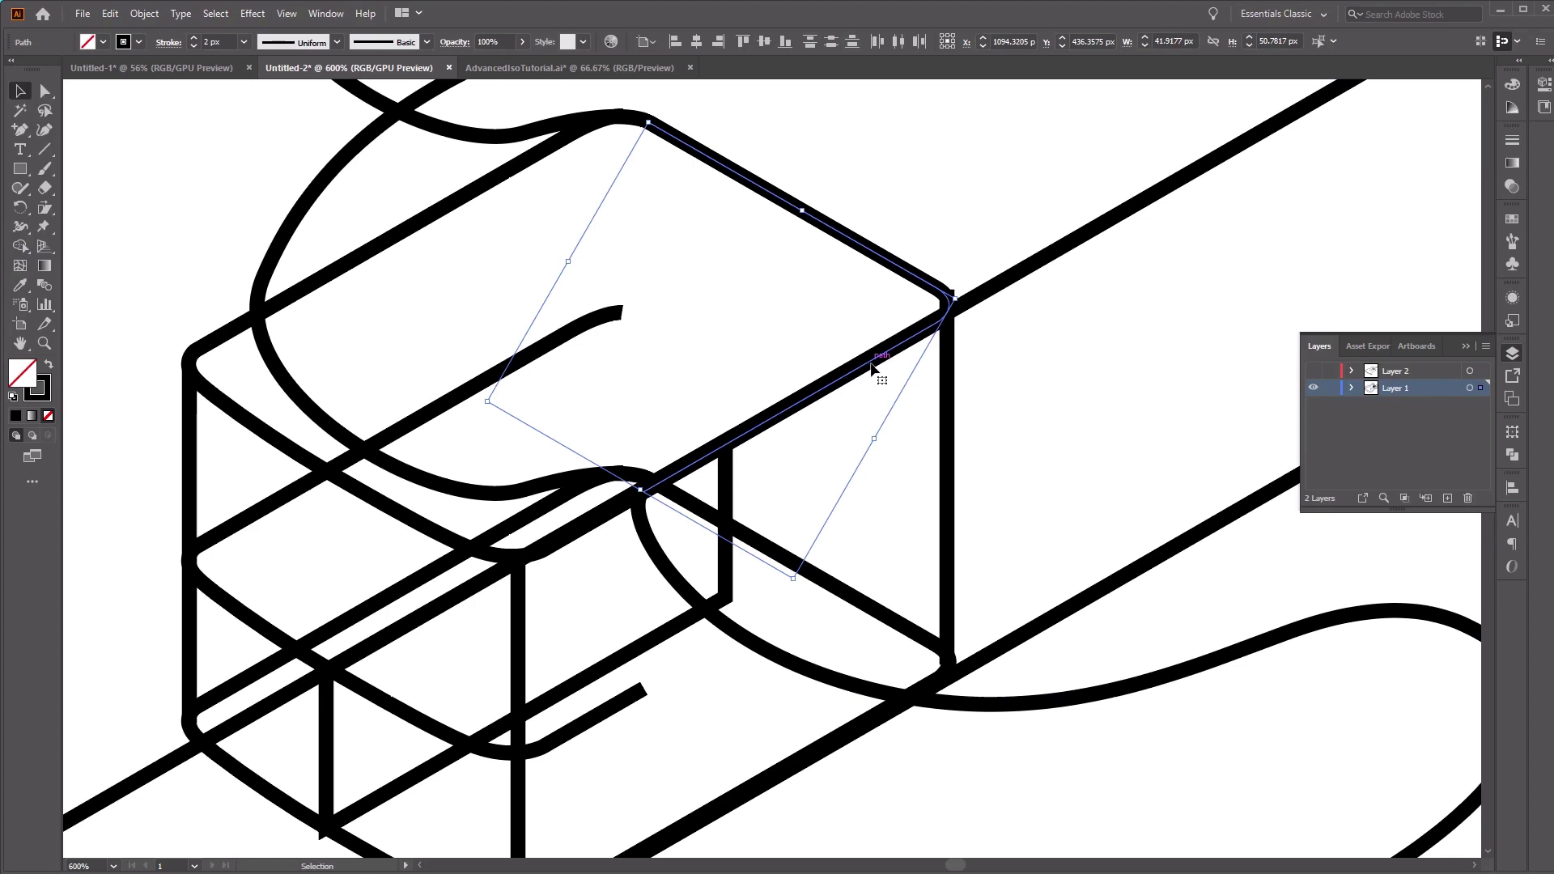
{"action": "left_click_drag", "start_coordinate": [876, 368], "coordinate": [878, 553]}
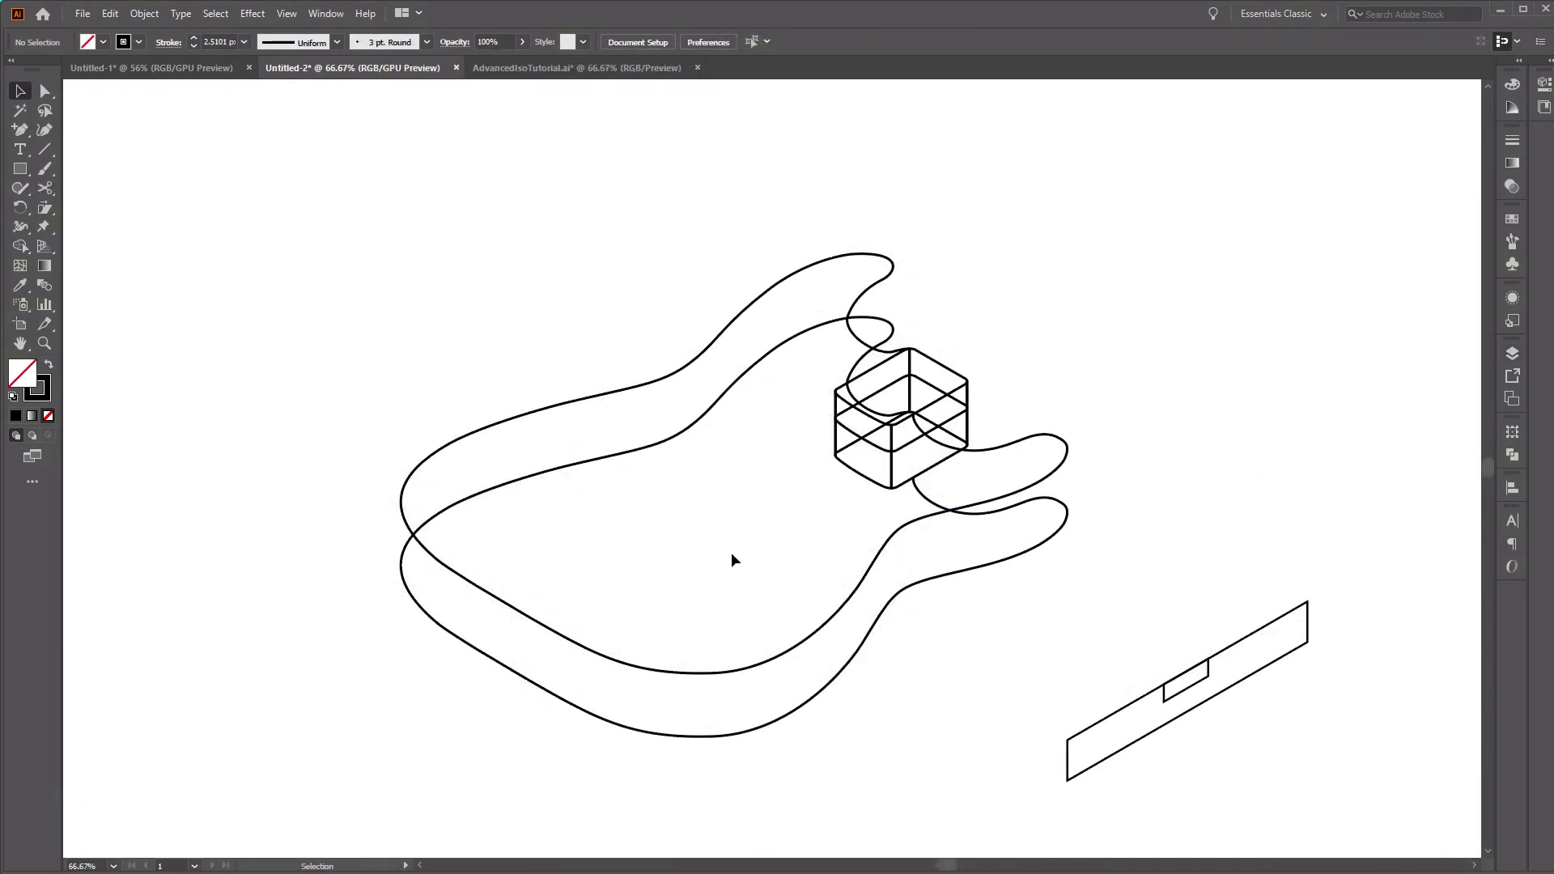
- With the Scissors tool, cut the crossing body curves and delete the overlapping pieces
{"action": "left_click", "coordinate": [46, 198]}
{"action": "left_click", "coordinate": [85, 206]}
{"action": "key", "text": "ctrl+equal"}
{"action": "key", "text": "ctrl+equal"}
{"action": "key", "text": "ctrl+equal"}
{"action": "key", "text": "ctrl+equal"}
{"action": "scroll", "coordinate": [832, 299], "scroll_direction": "up", "scroll_amount": 6}
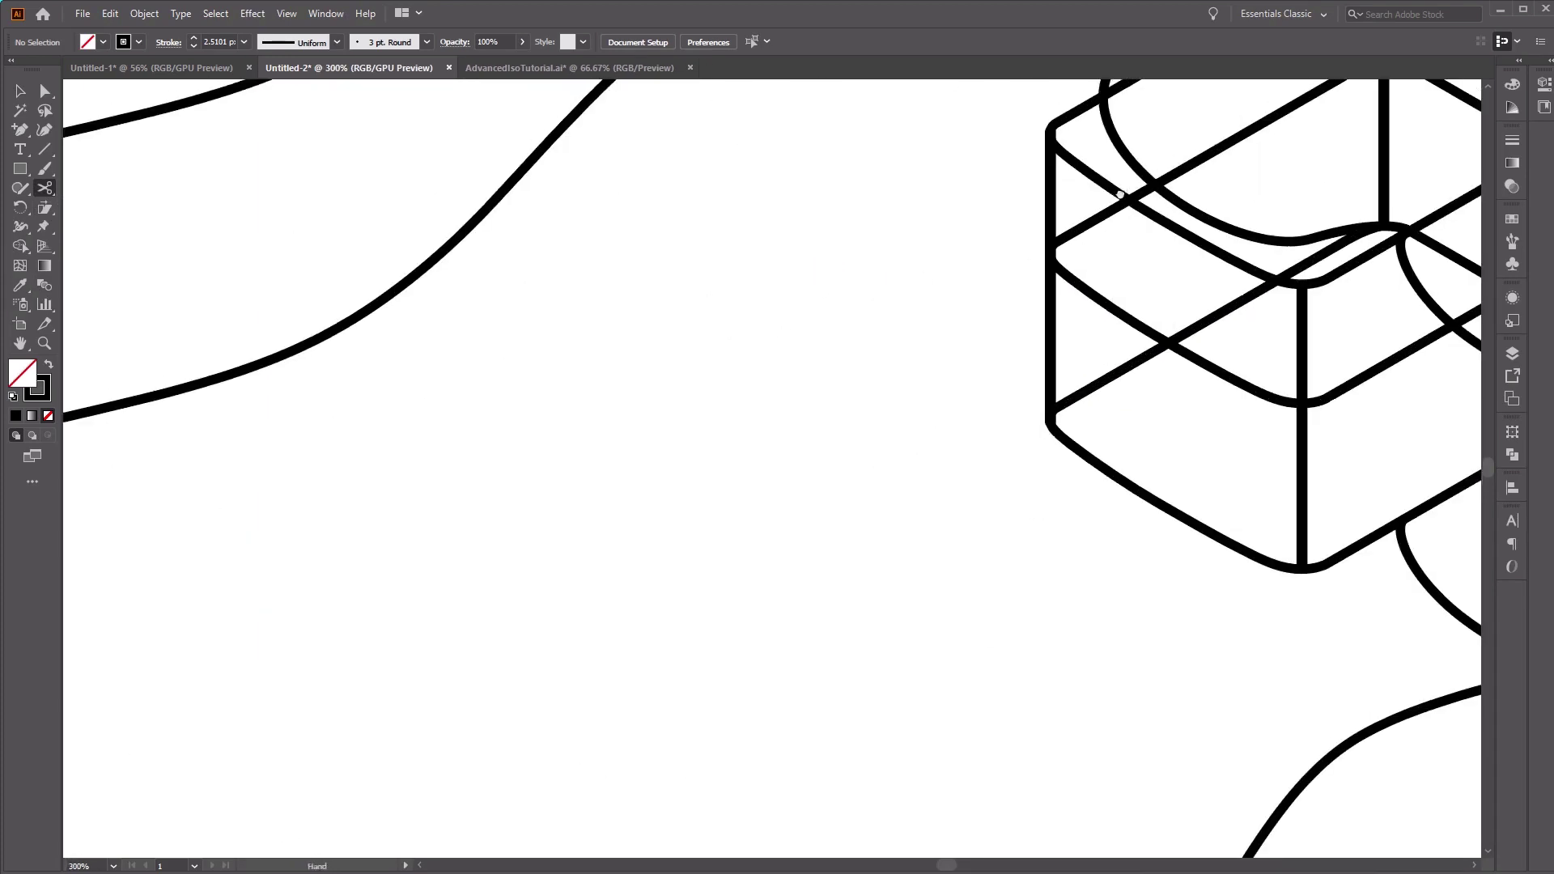
{"action": "key", "text": "ctrl+equal"}
{"action": "key", "text": "ctrl+equal"}
{"action": "key", "text": "ctrl+equal"}
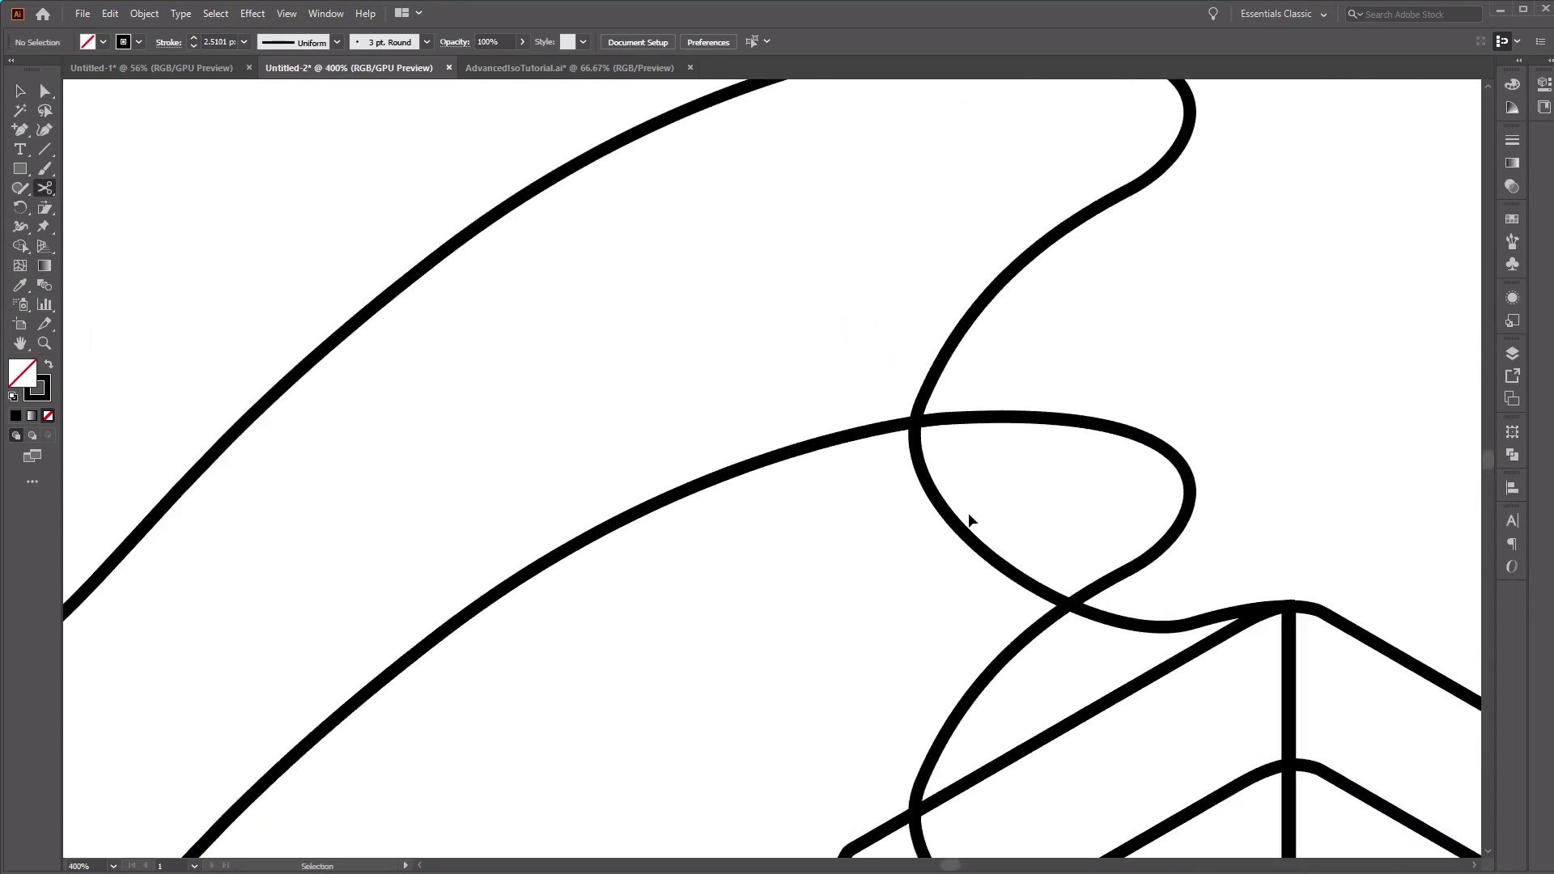
{"action": "left_click_drag", "start_coordinate": [969, 514], "coordinate": [669, 676]}
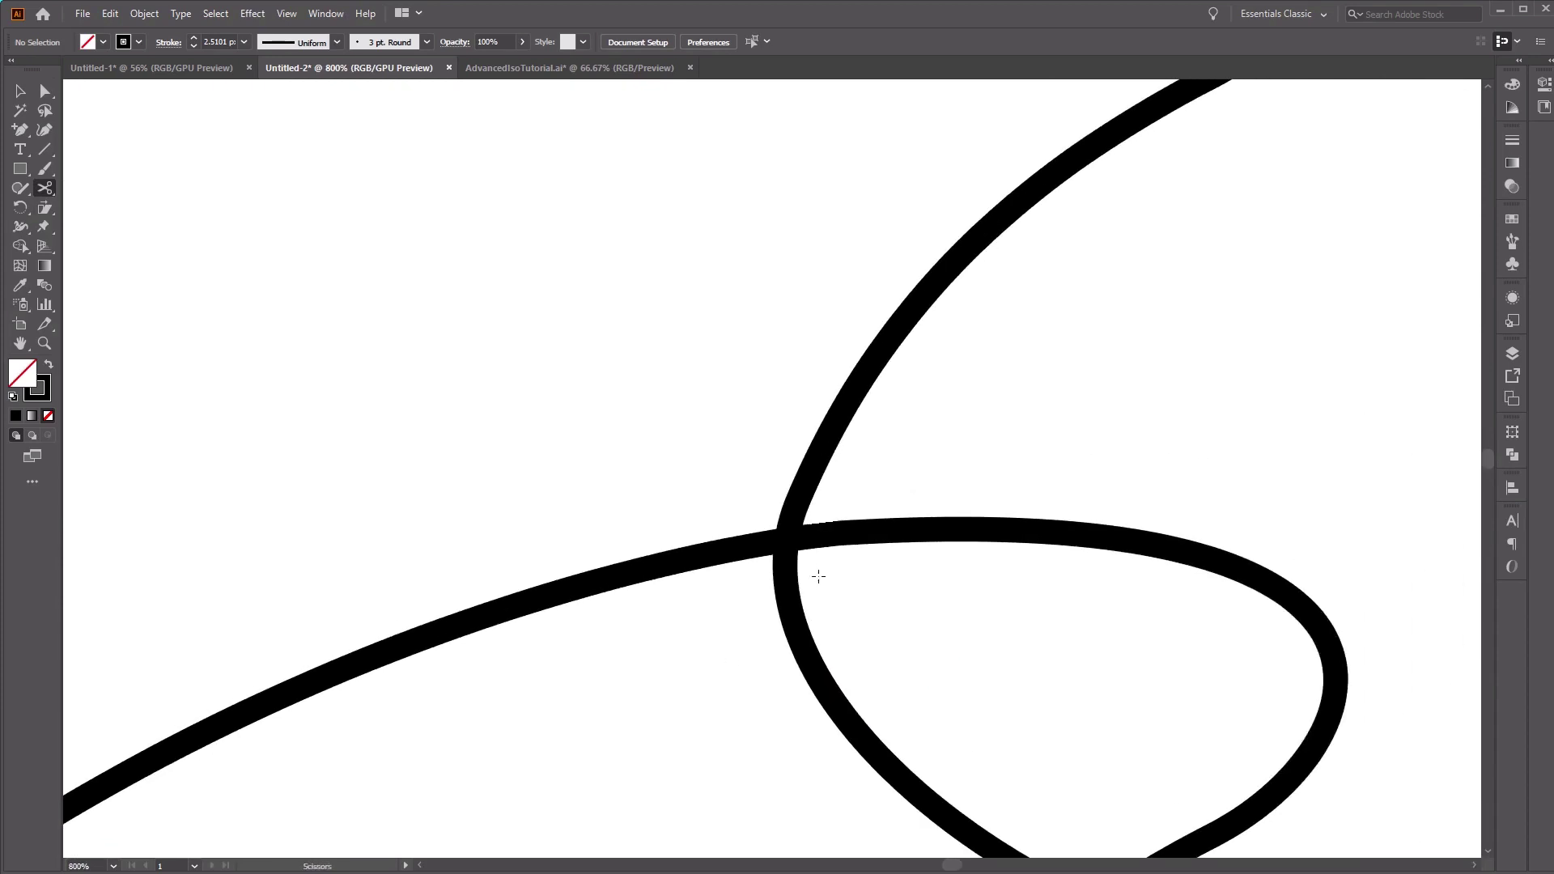
{"action": "left_click", "coordinate": [787, 538]}
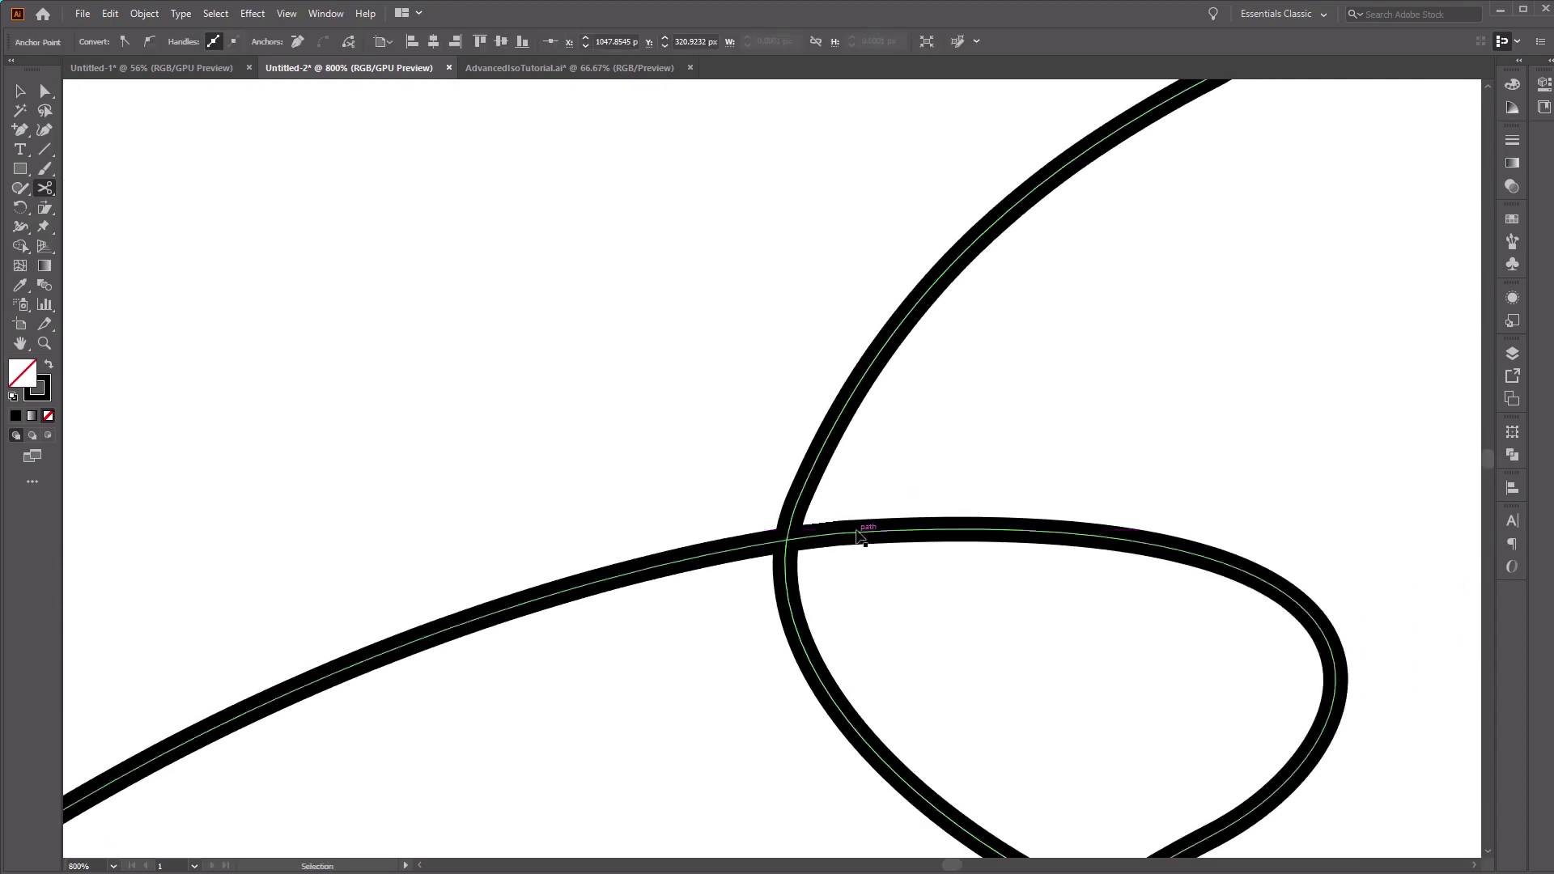
{"action": "left_click", "coordinate": [800, 537]}
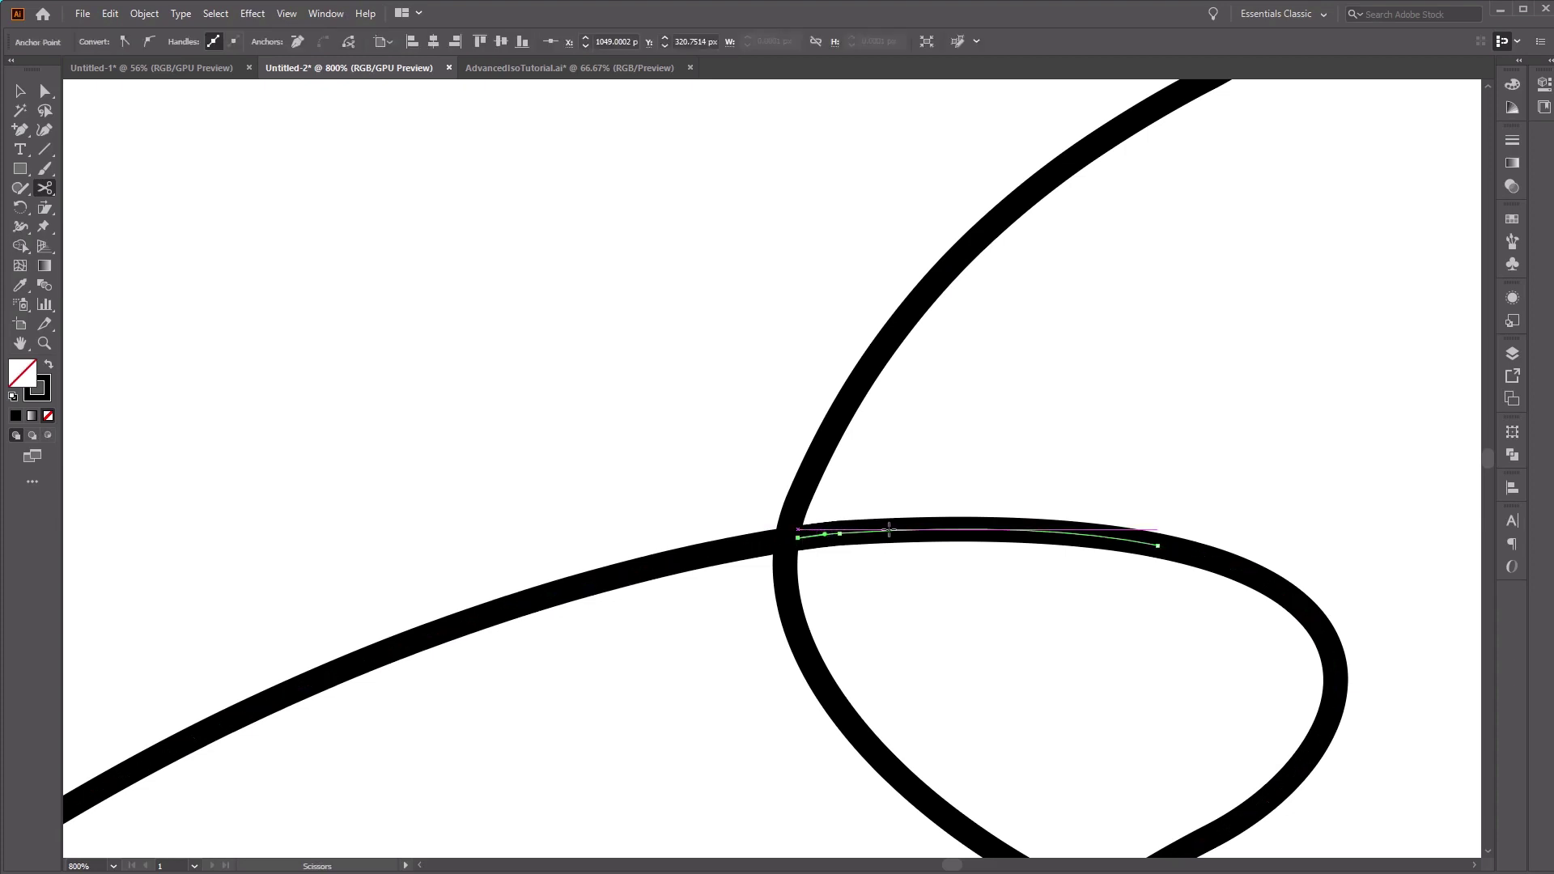
{"action": "key", "text": "Delete"}
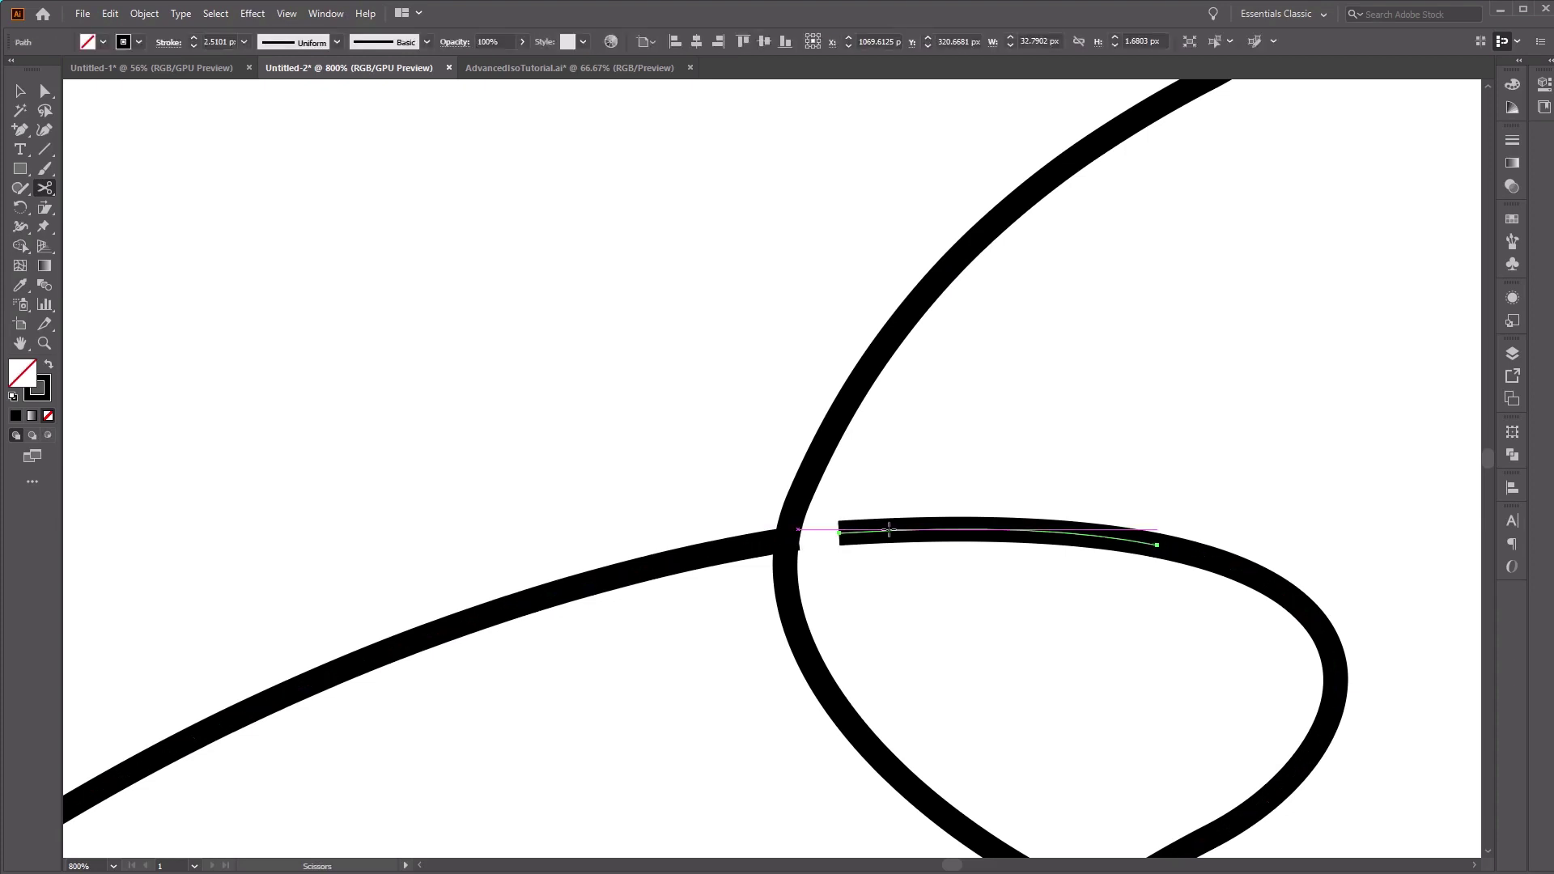
{"action": "key", "text": "Delete"}
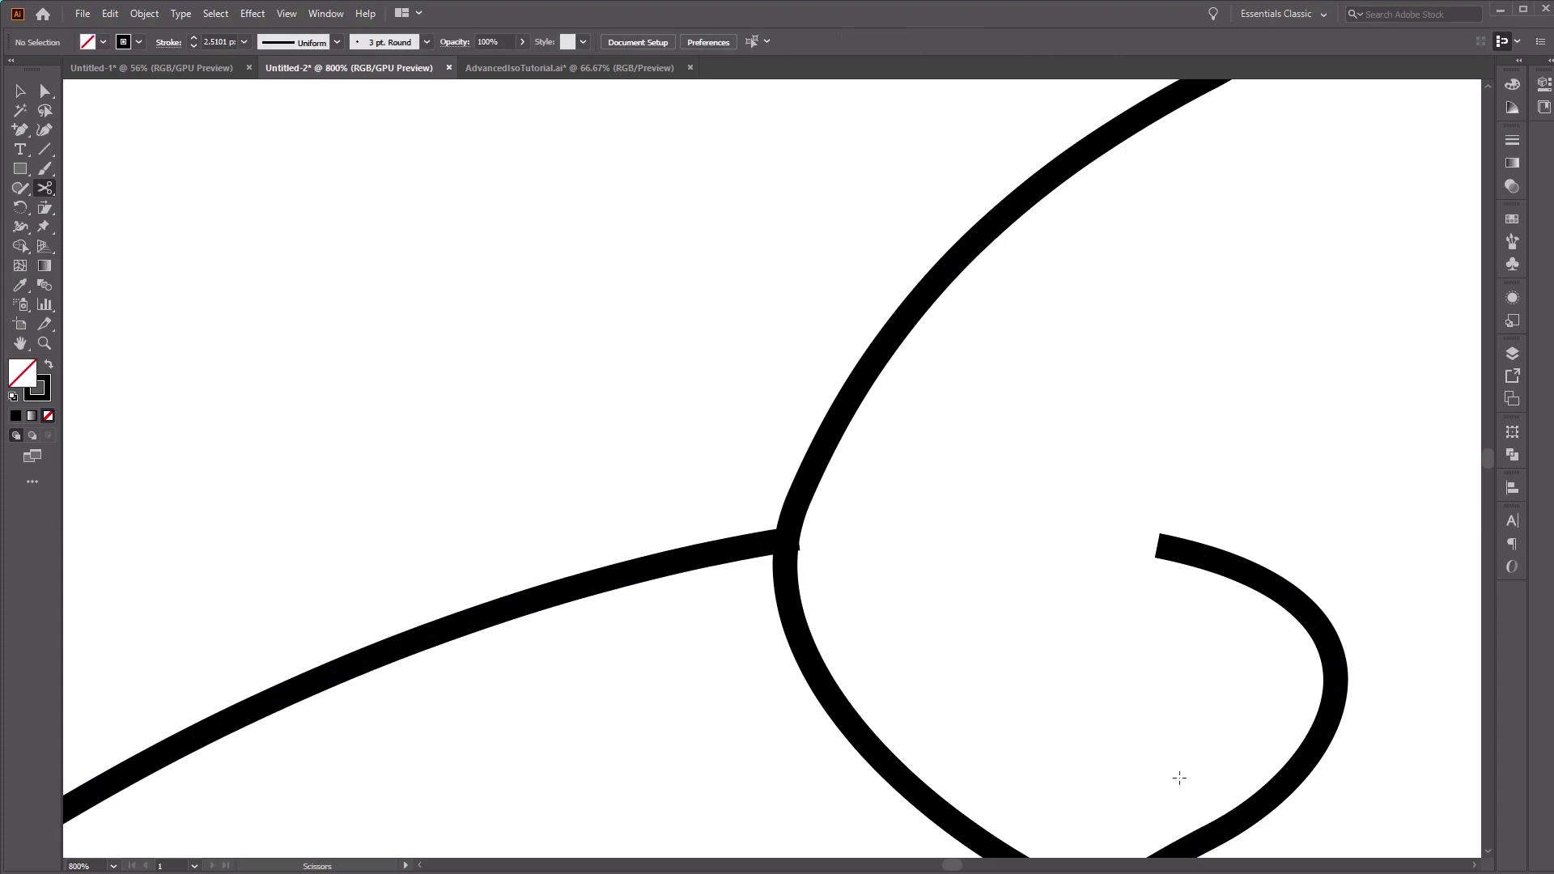
- Cut the lower curve at its crossing, keep the lower piece, then deselect and zoom to fit
{"action": "scroll", "coordinate": [1134, 595], "scroll_direction": "down", "scroll_amount": 3}
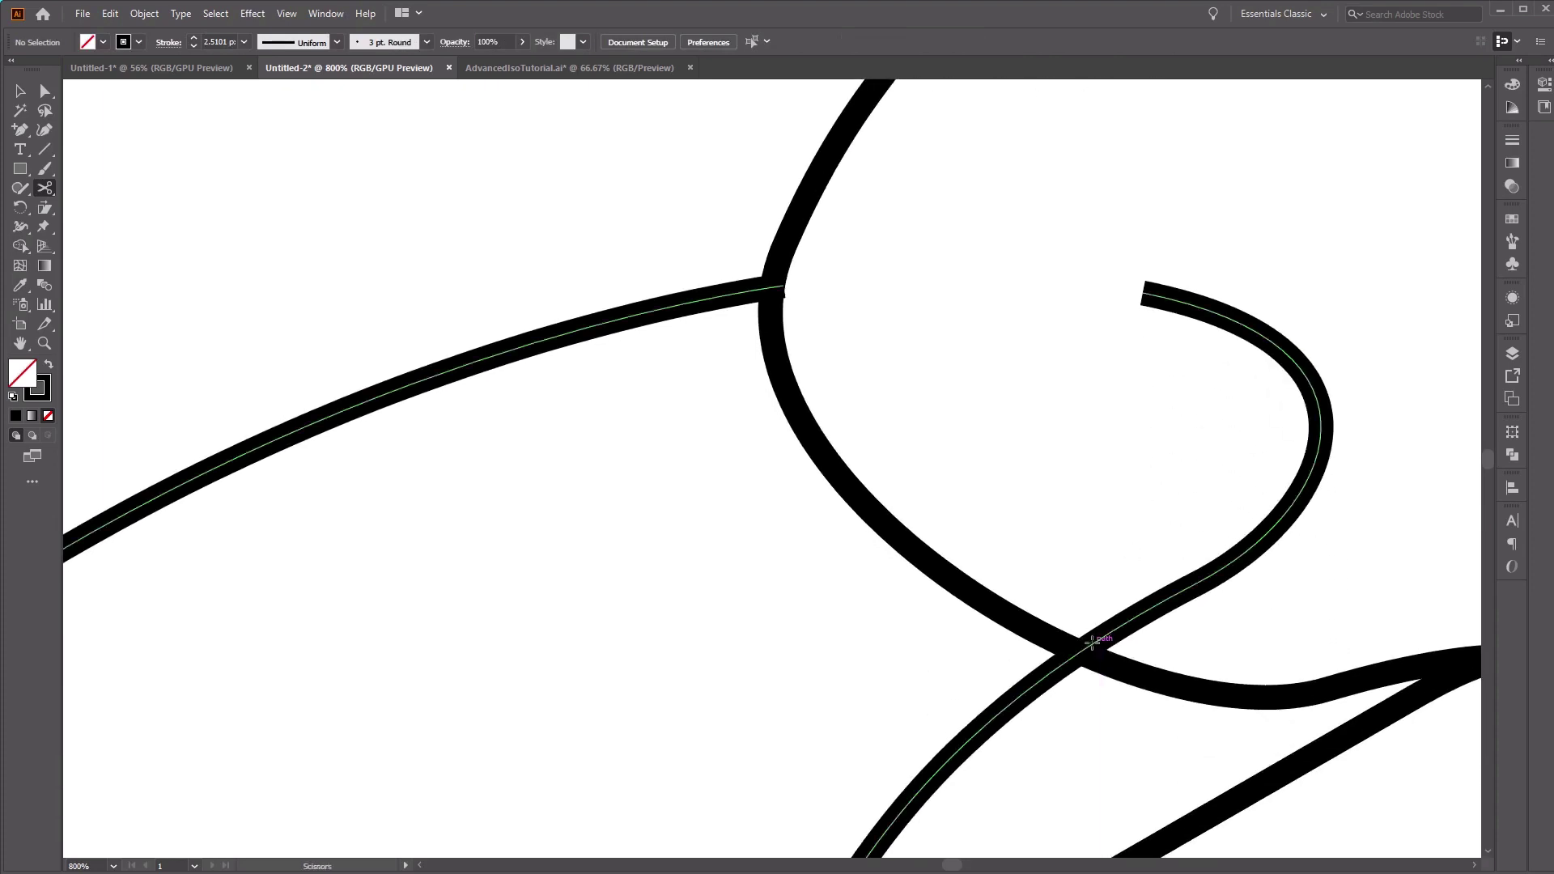
{"action": "left_click", "coordinate": [1091, 643]}
{"action": "key", "text": "Delete"}
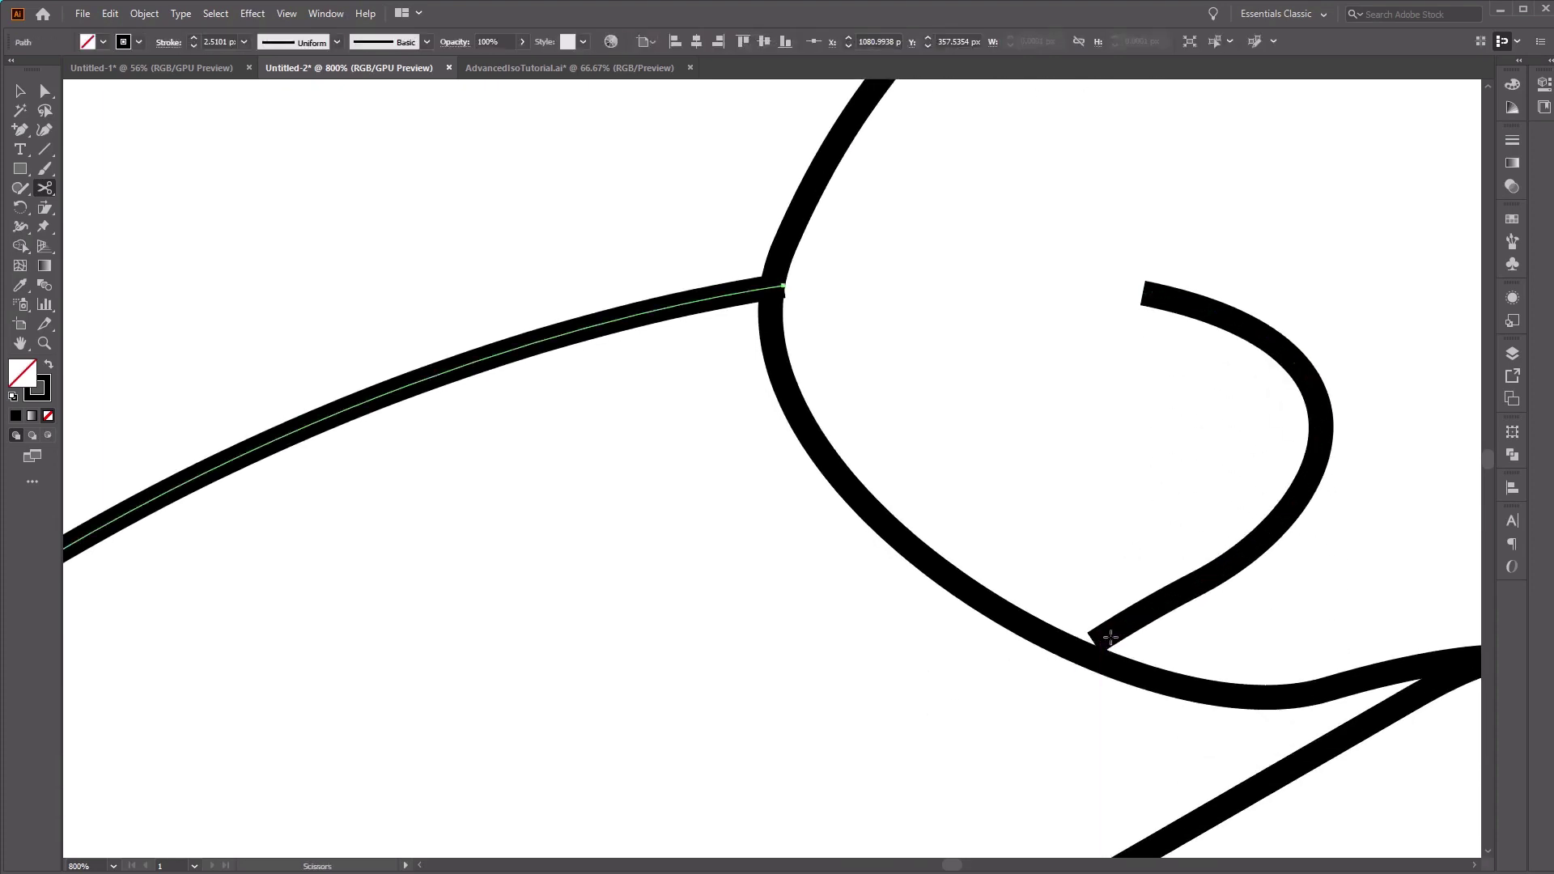
{"action": "key", "text": "ctrl+z"}
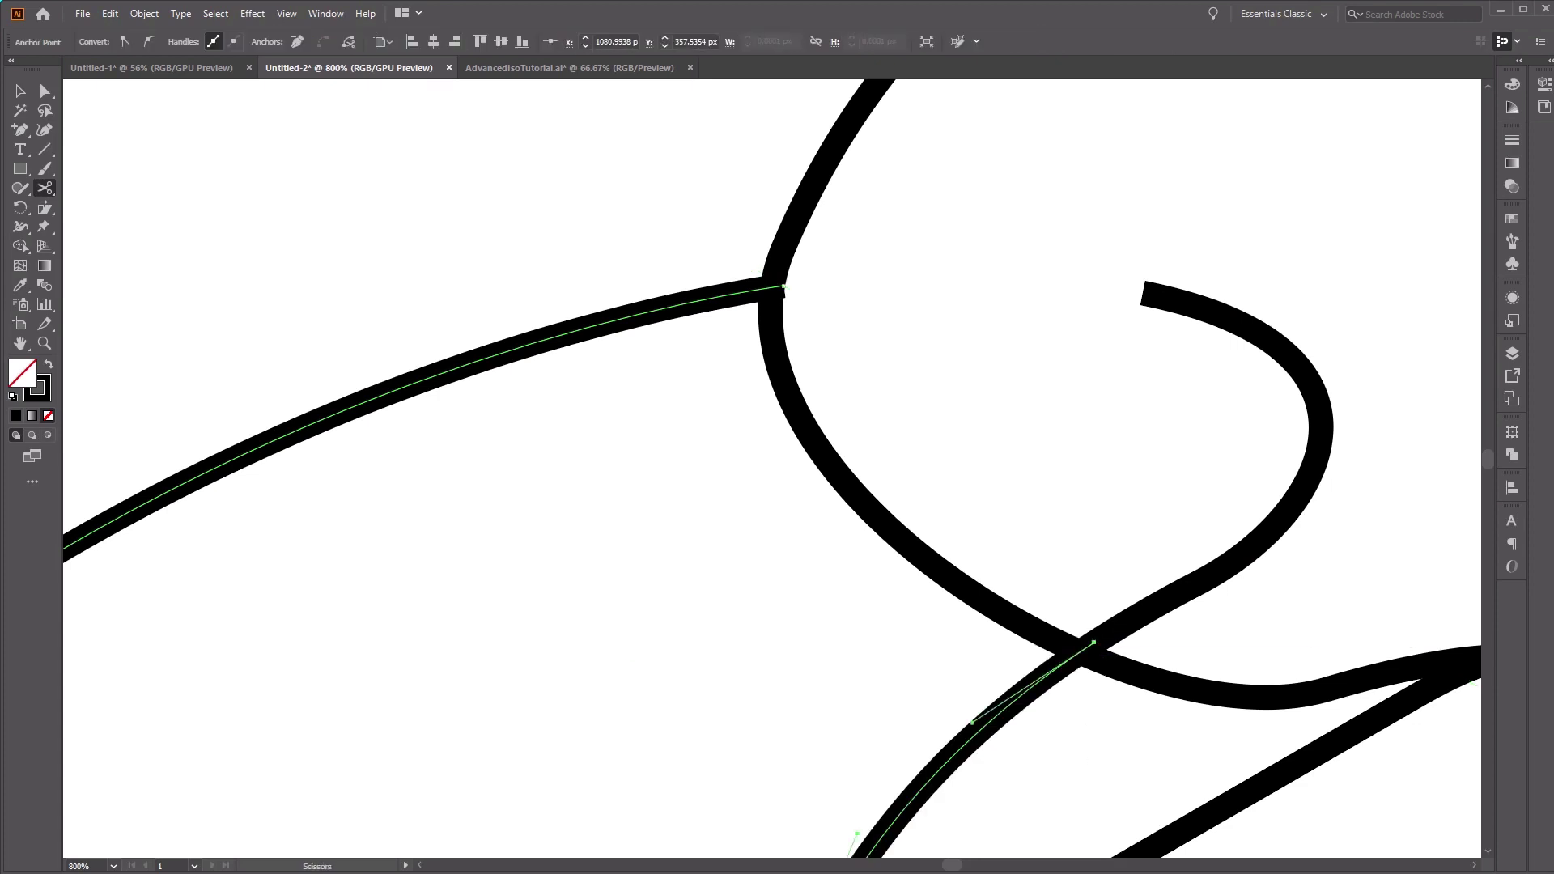
{"action": "key", "text": "v"}
{"action": "key", "text": "ctrl+shift+a"}
{"action": "key", "text": "ctrl+0"}
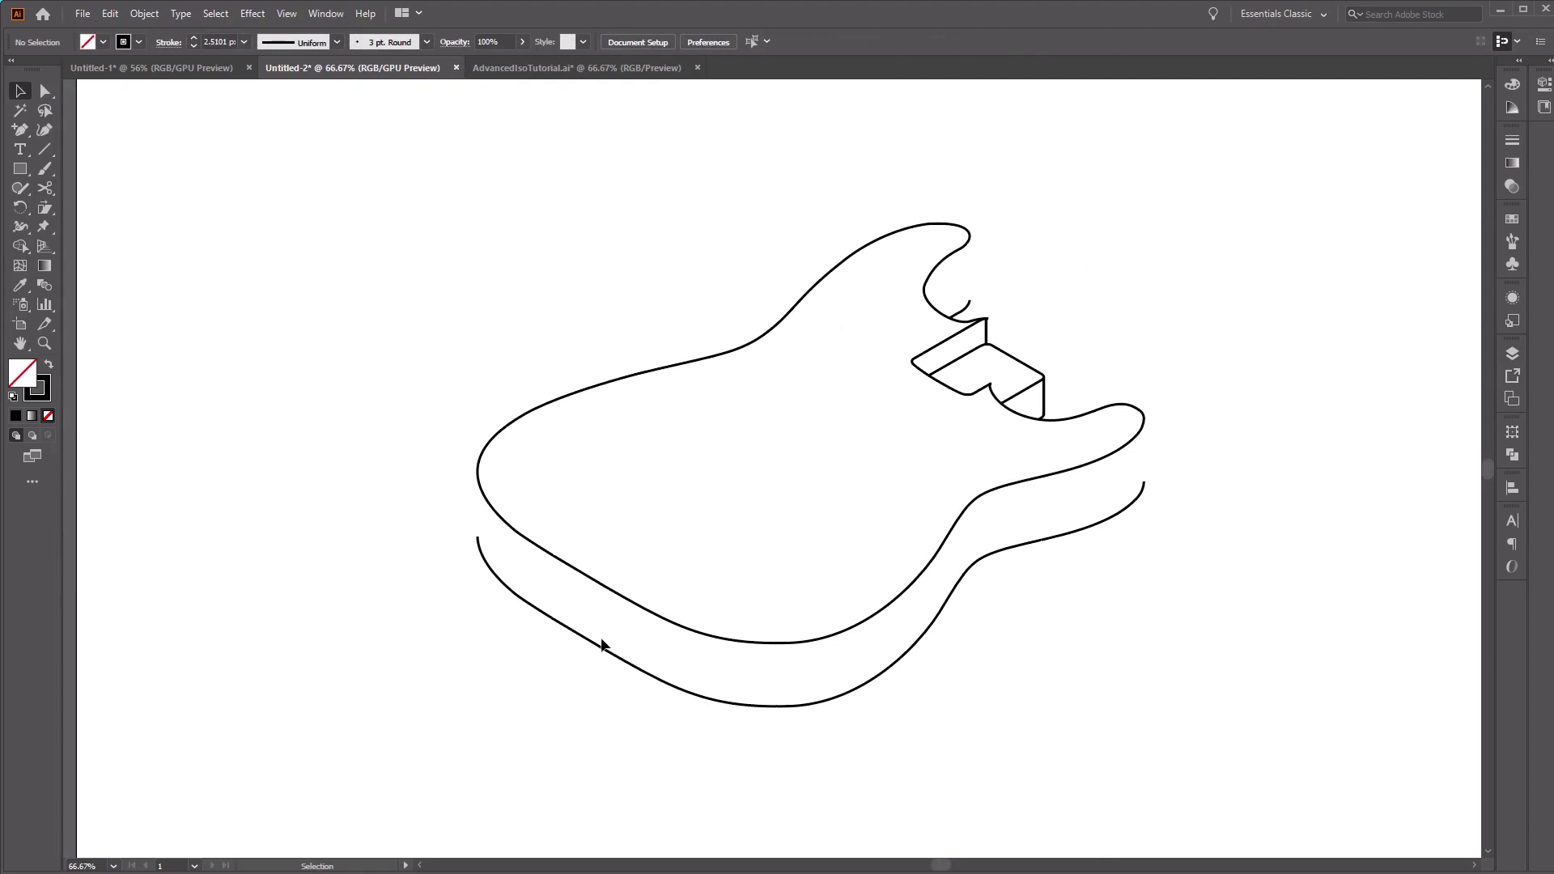
- With the Pen tool, draw vertical edges joining top and lower outlines at the body's left and right ends
{"action": "left_click", "coordinate": [22, 134]}
{"action": "left_click_drag", "start_coordinate": [24, 141], "coordinate": [93, 130]}
{"action": "left_click", "coordinate": [478, 473]}
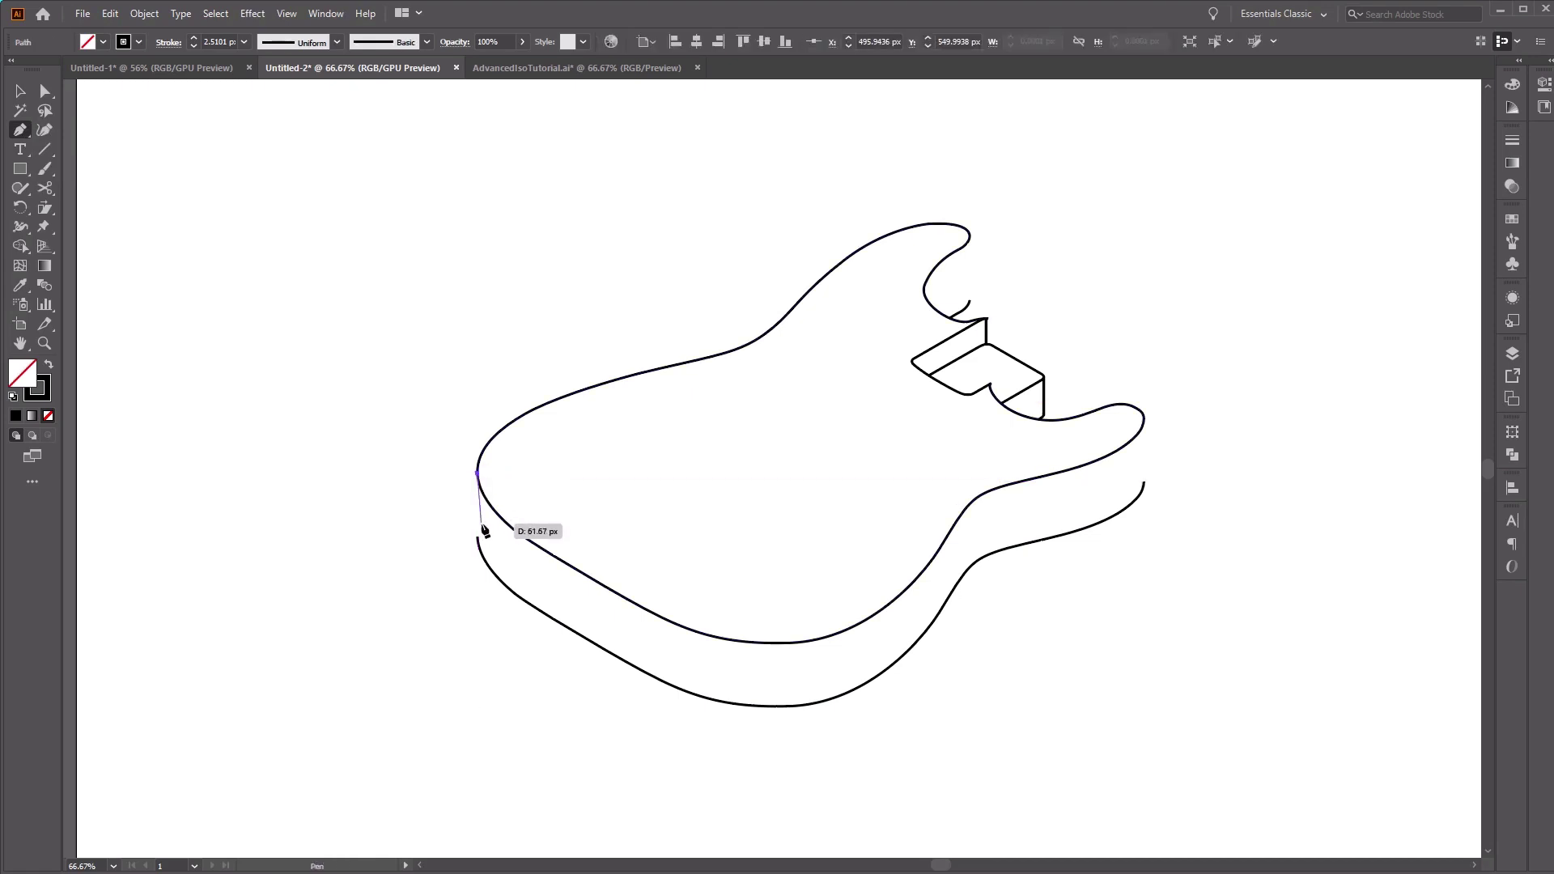
{"action": "left_click", "coordinate": [477, 537]}
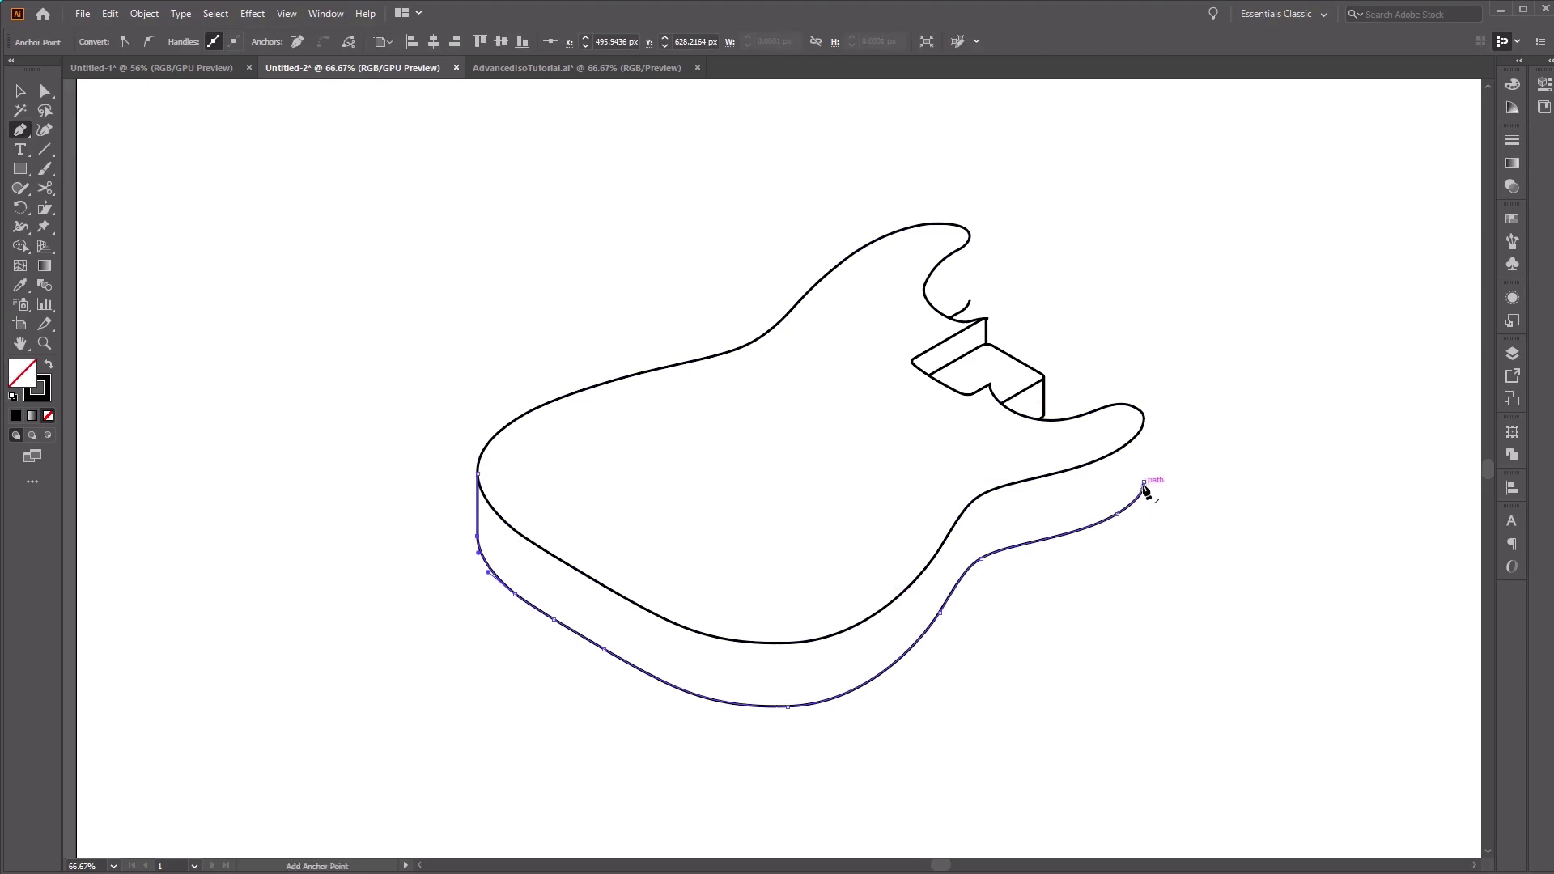
{"action": "left_click", "coordinate": [1143, 484]}
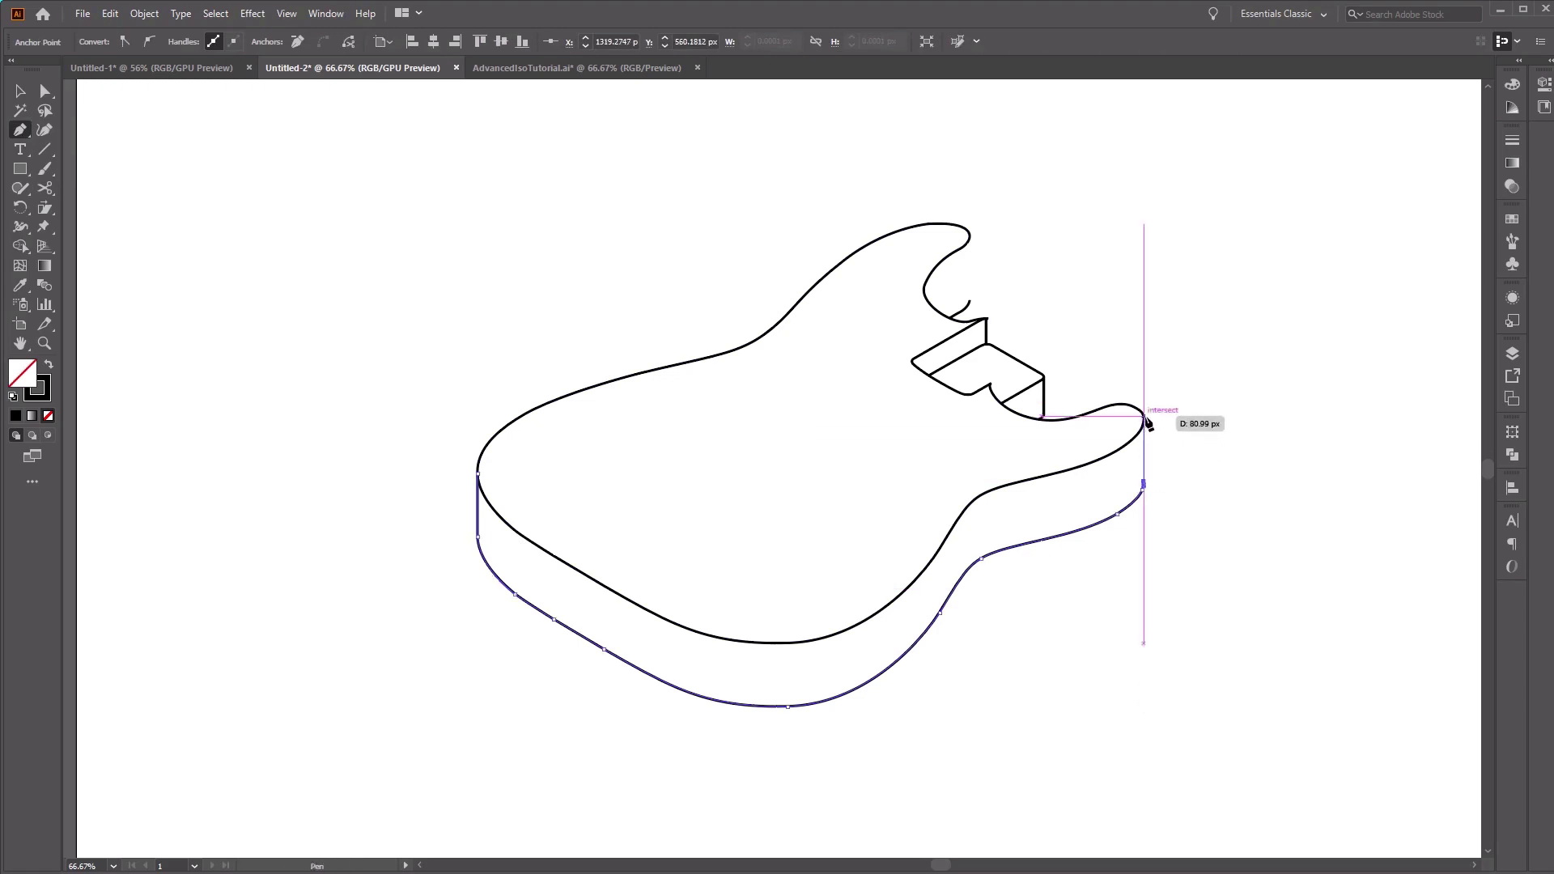
{"action": "left_click", "coordinate": [1143, 417]}
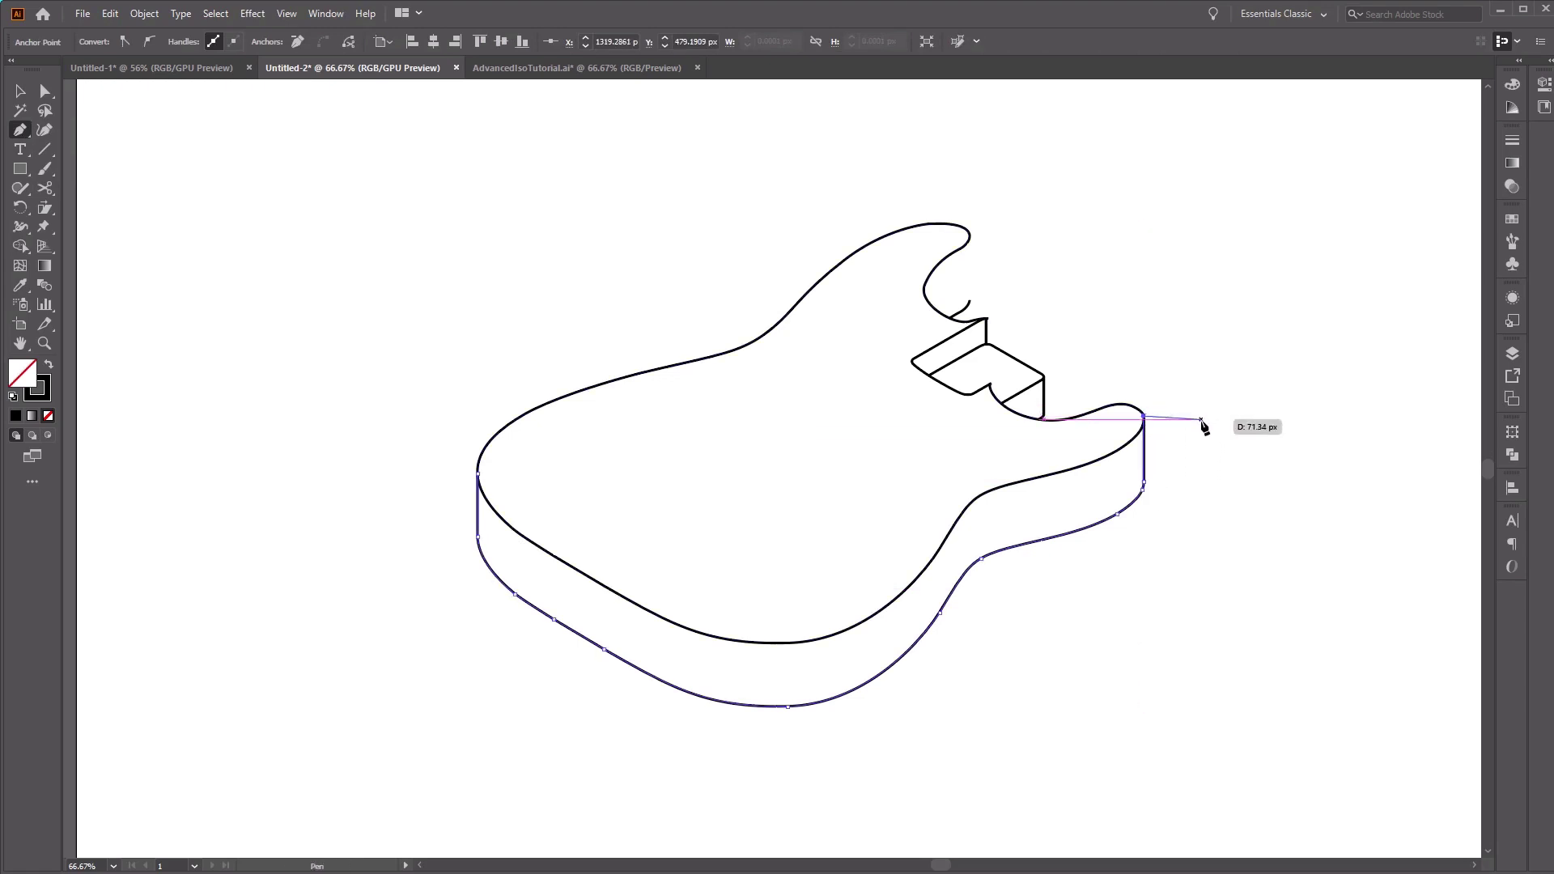
{"action": "left_click", "coordinate": [1204, 427], "text": "ctrl"}
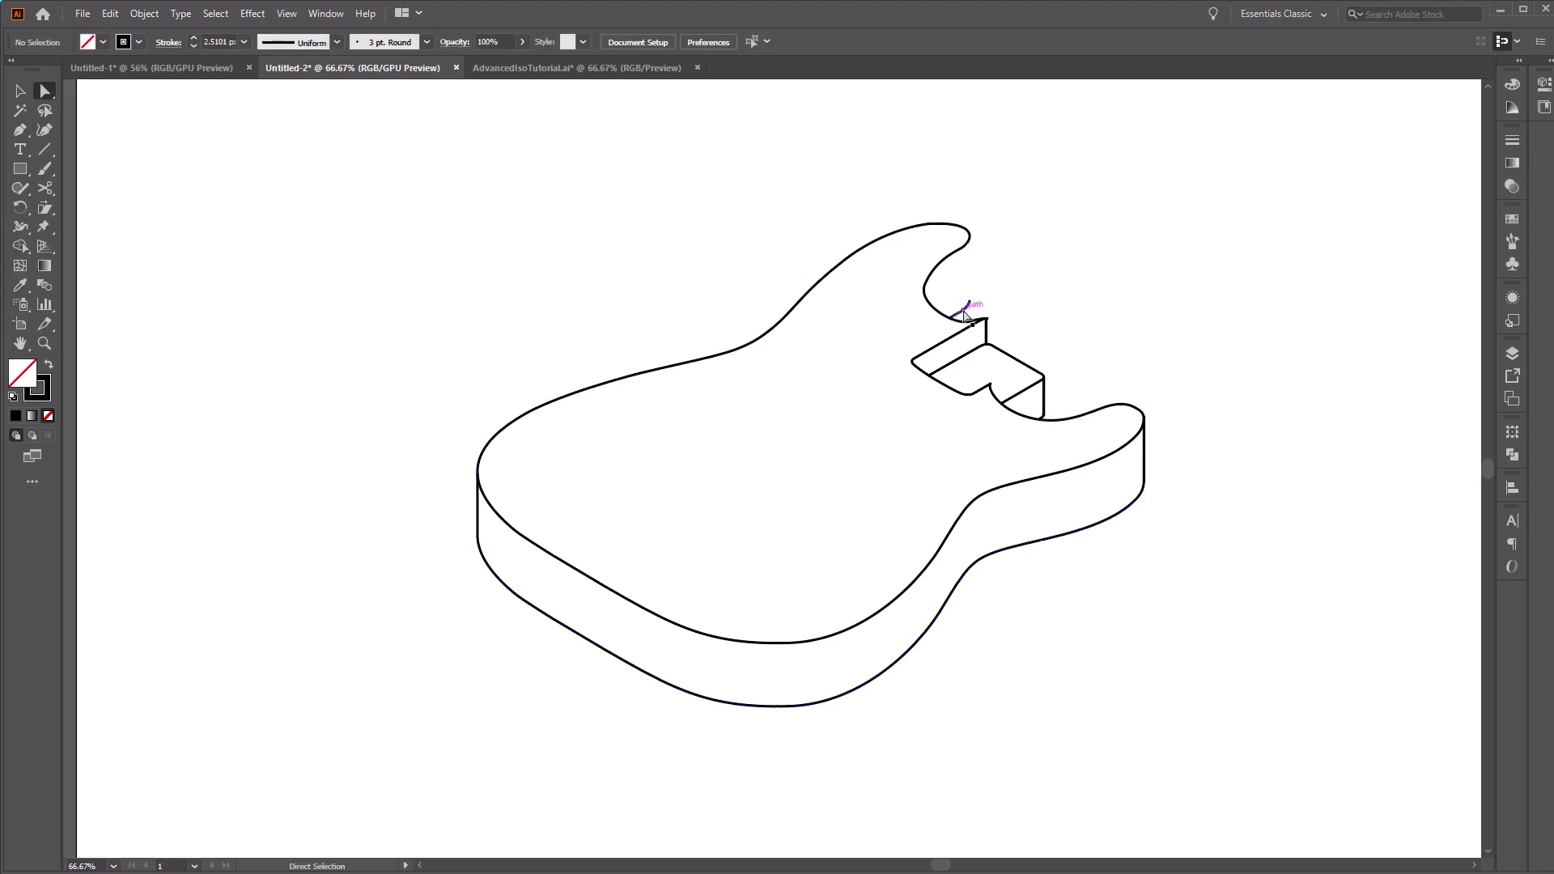
- Continue from the neck-cutout end point with a vertical edge up to the horn outline
{"action": "left_click_drag", "start_coordinate": [965, 314], "coordinate": [972, 306]}
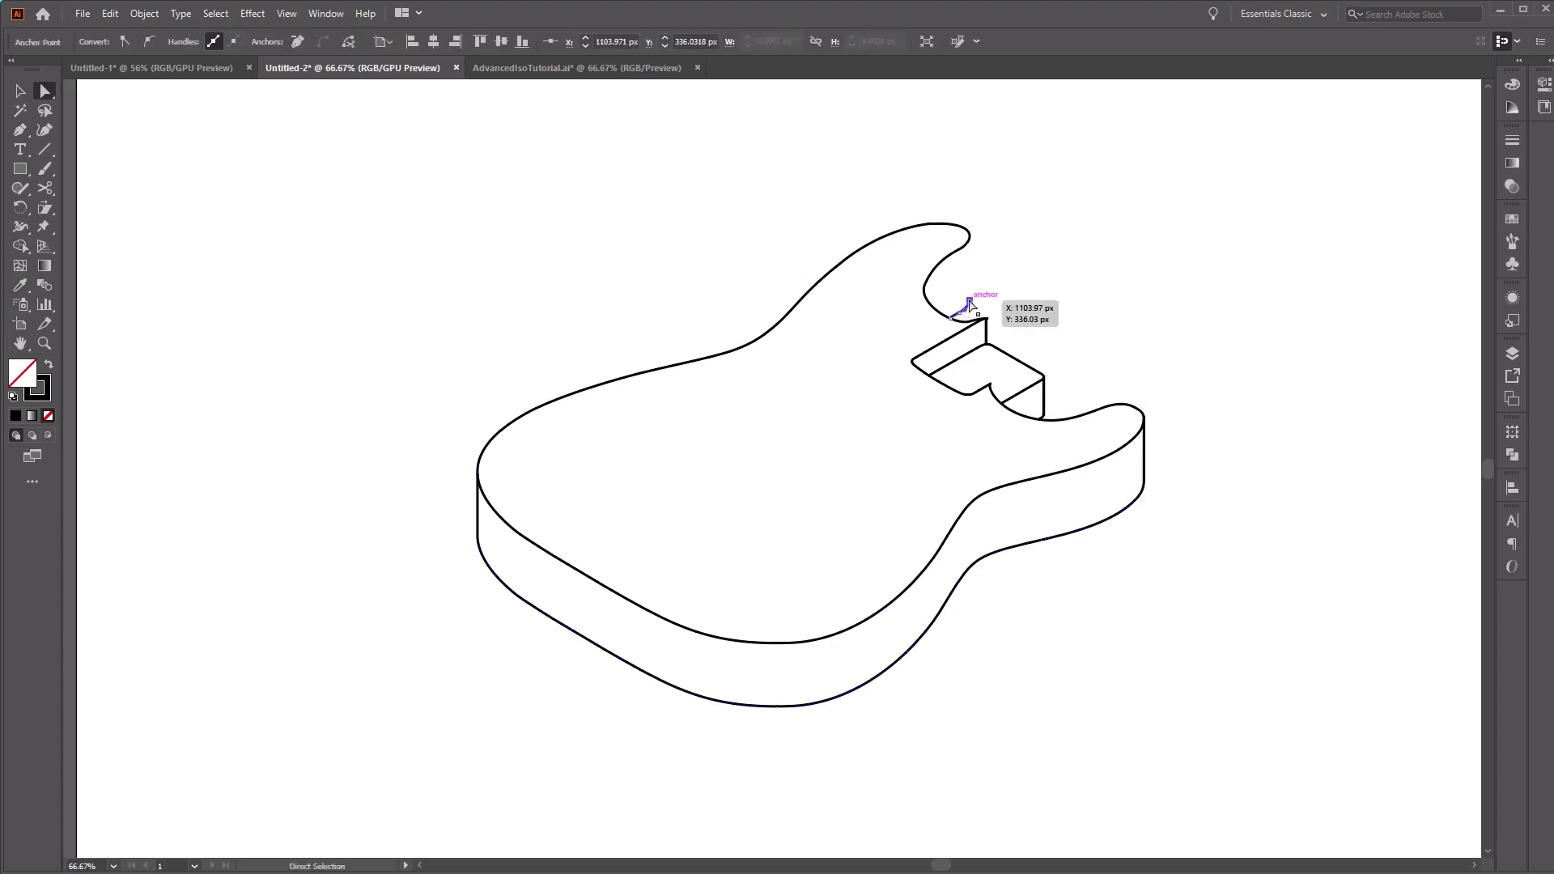
{"action": "key", "text": "p"}
{"action": "left_click", "coordinate": [970, 306]}
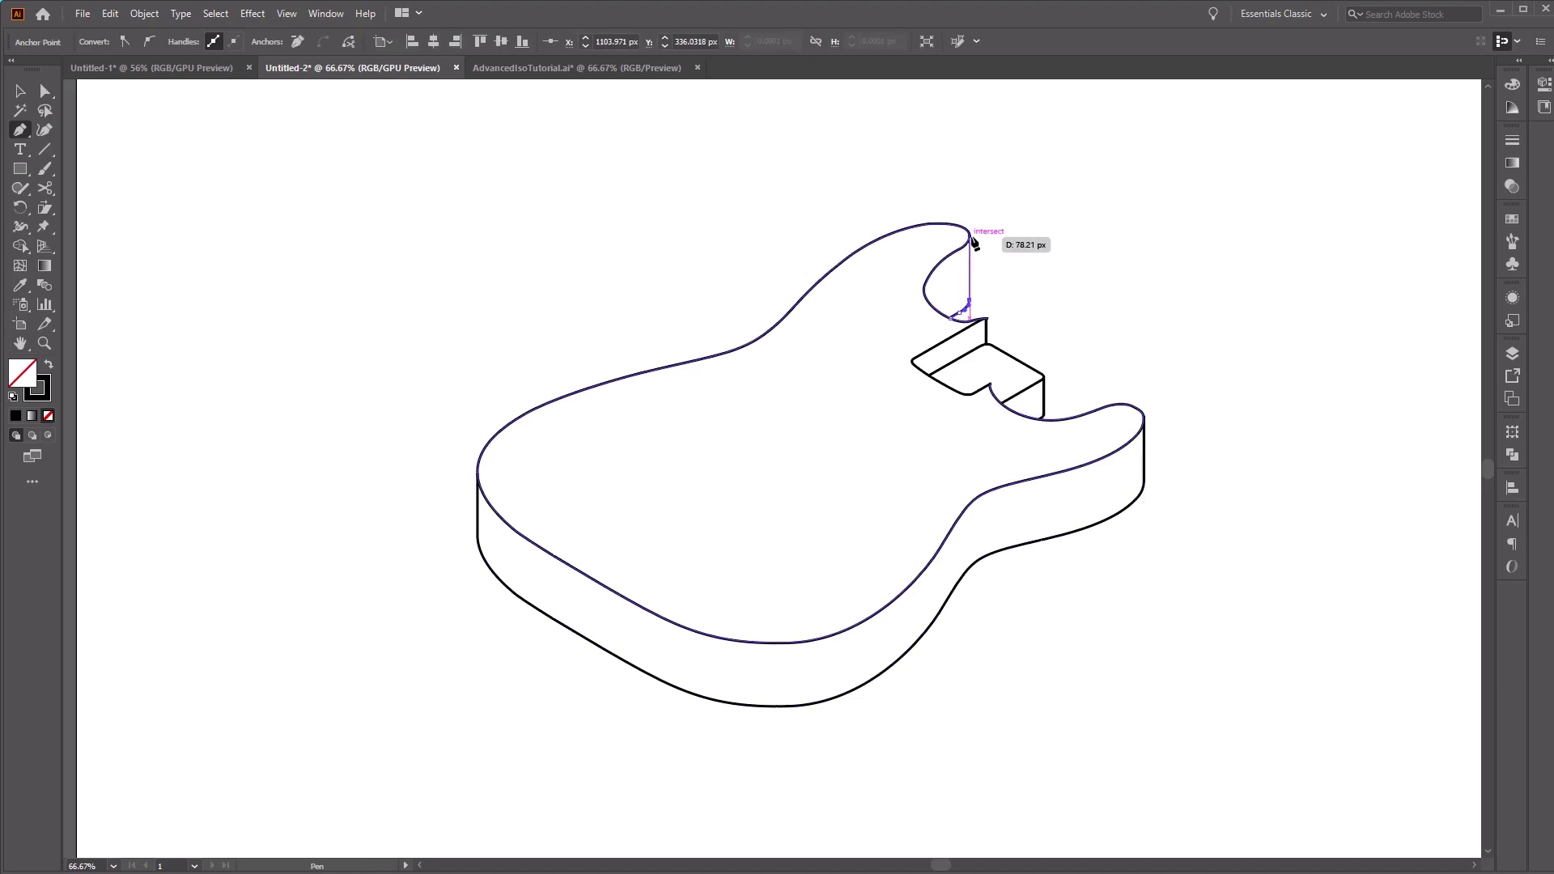
{"action": "left_click", "coordinate": [971, 237]}
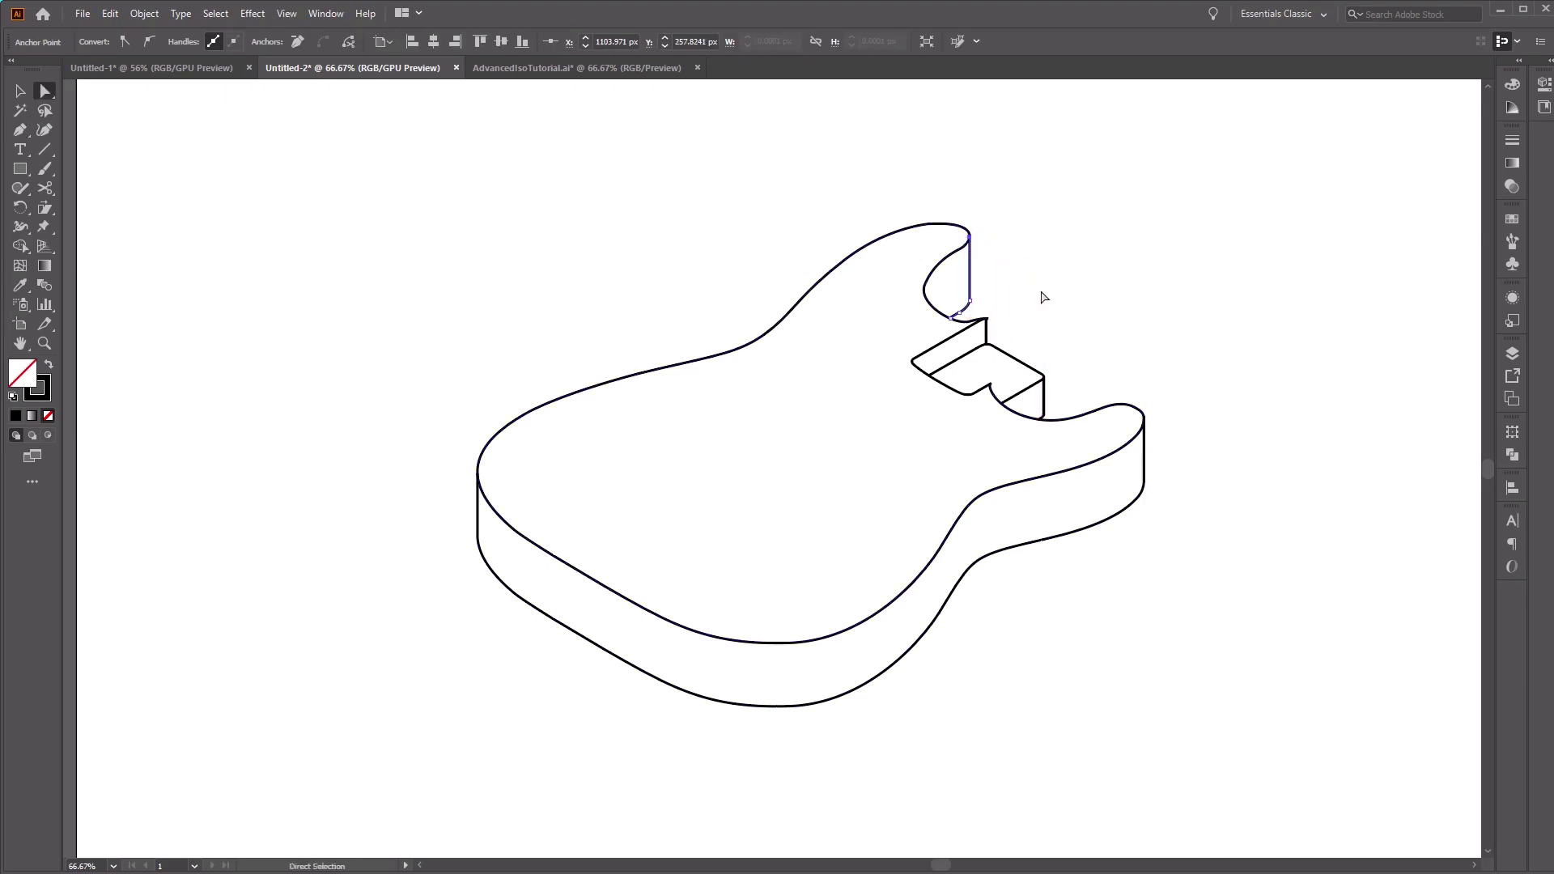
{"action": "left_click", "coordinate": [1043, 296], "text": "ctrl"}
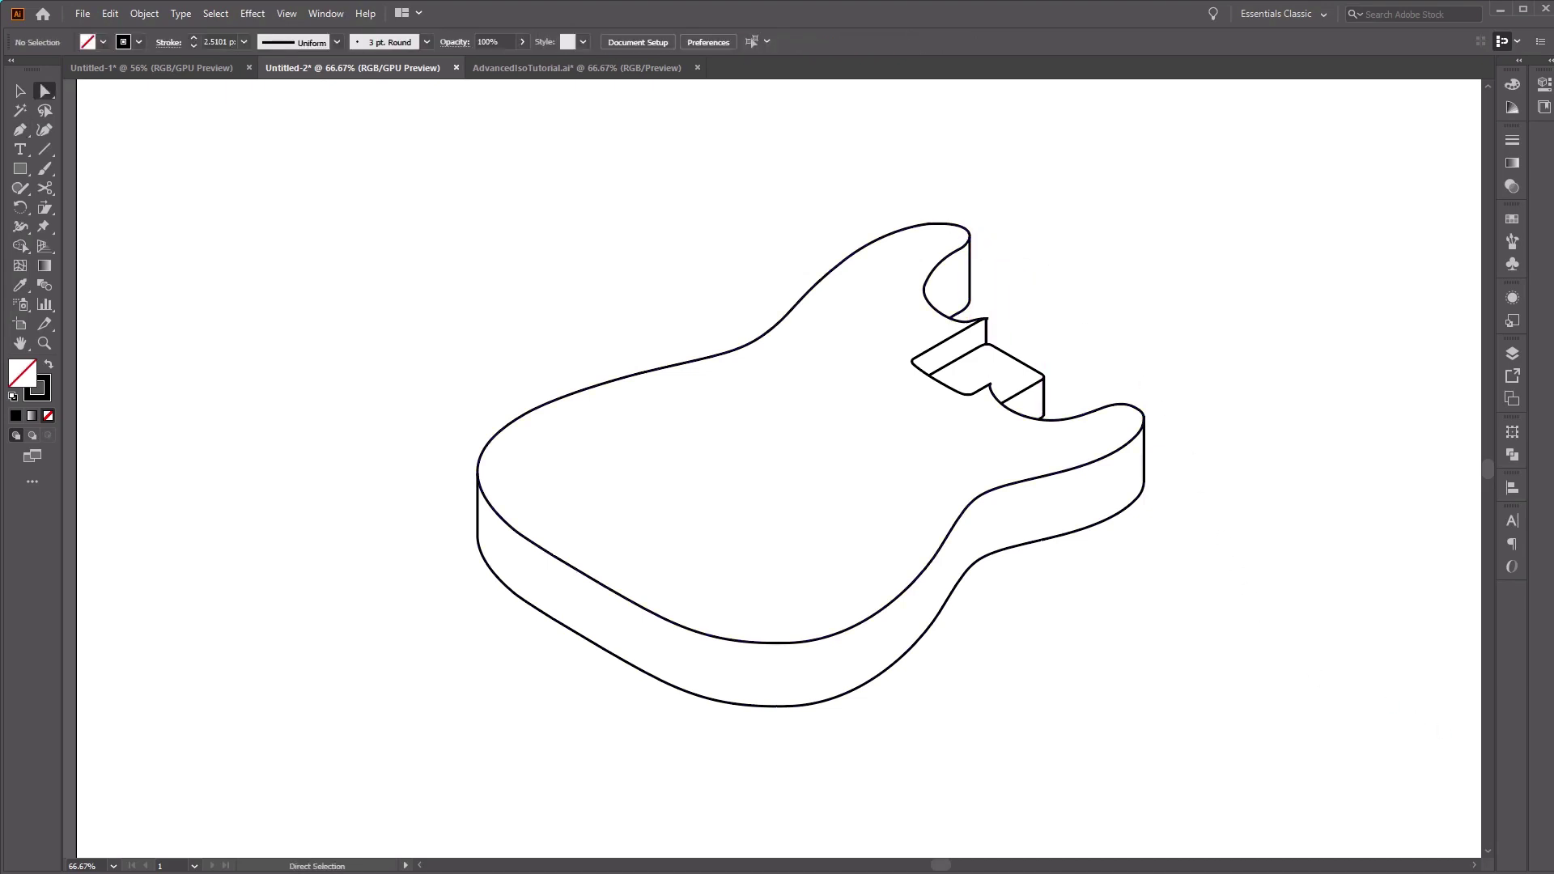